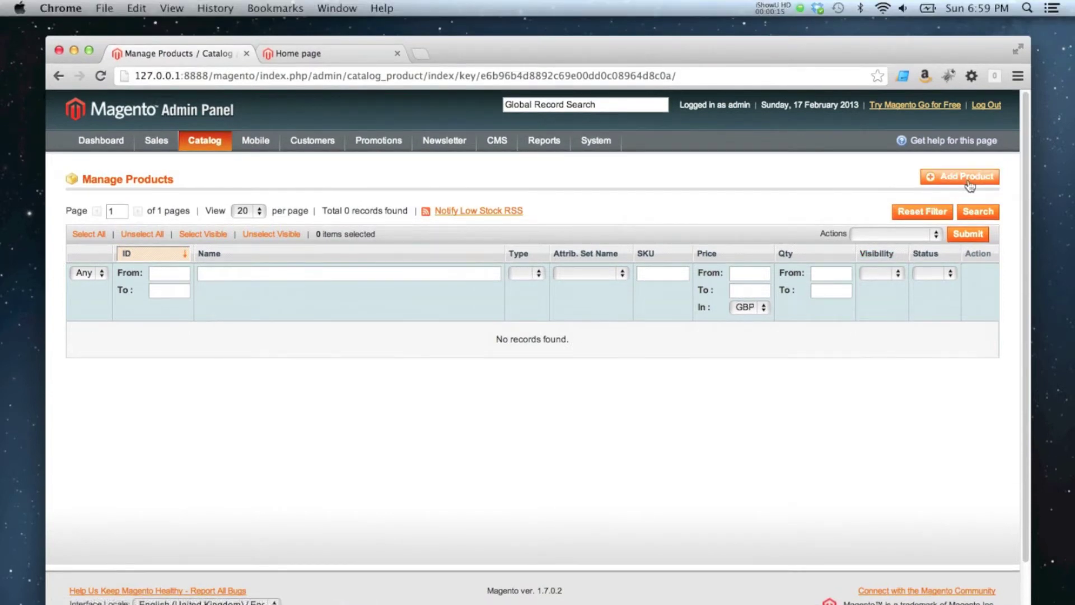
# Step: Start a new product using the Book attribute set and the Simple Product type
pyautogui.click(971, 186)
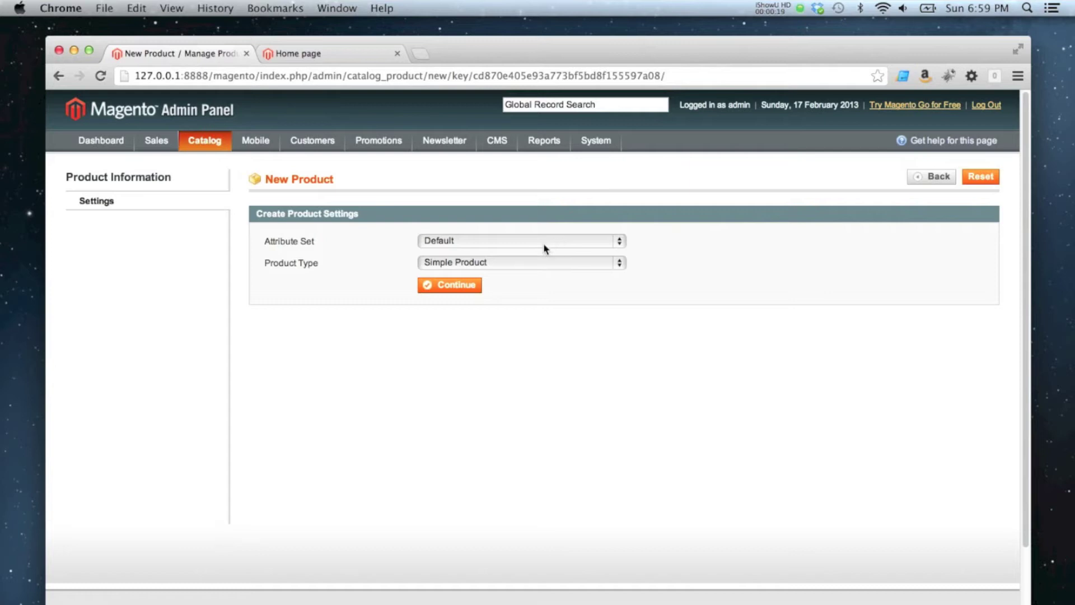
pyautogui.click(454, 247)
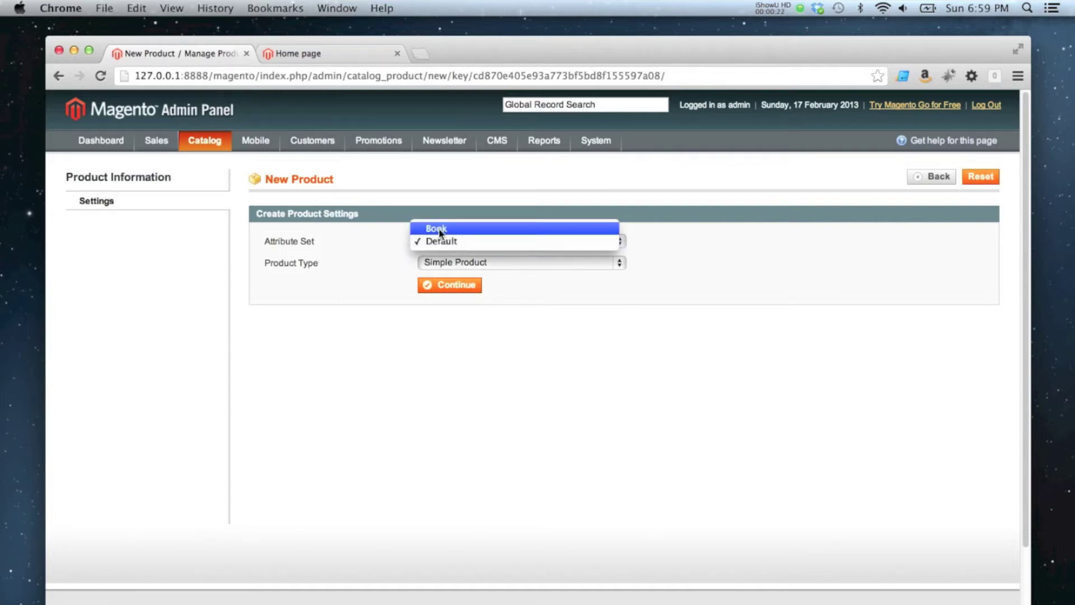
pyautogui.click(439, 229)
pyautogui.click(474, 263)
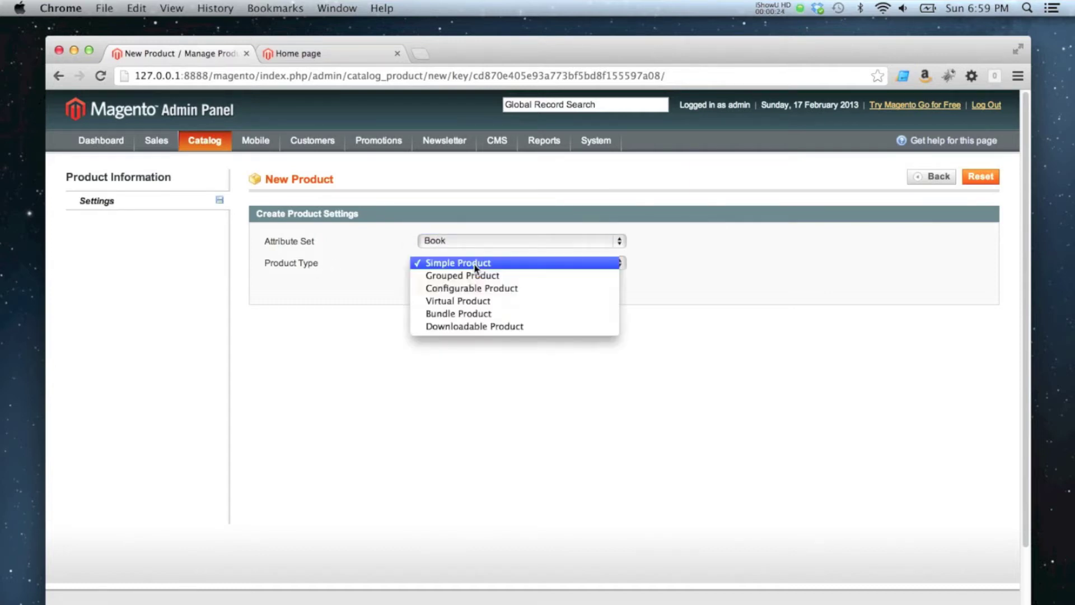
pyautogui.click(498, 264)
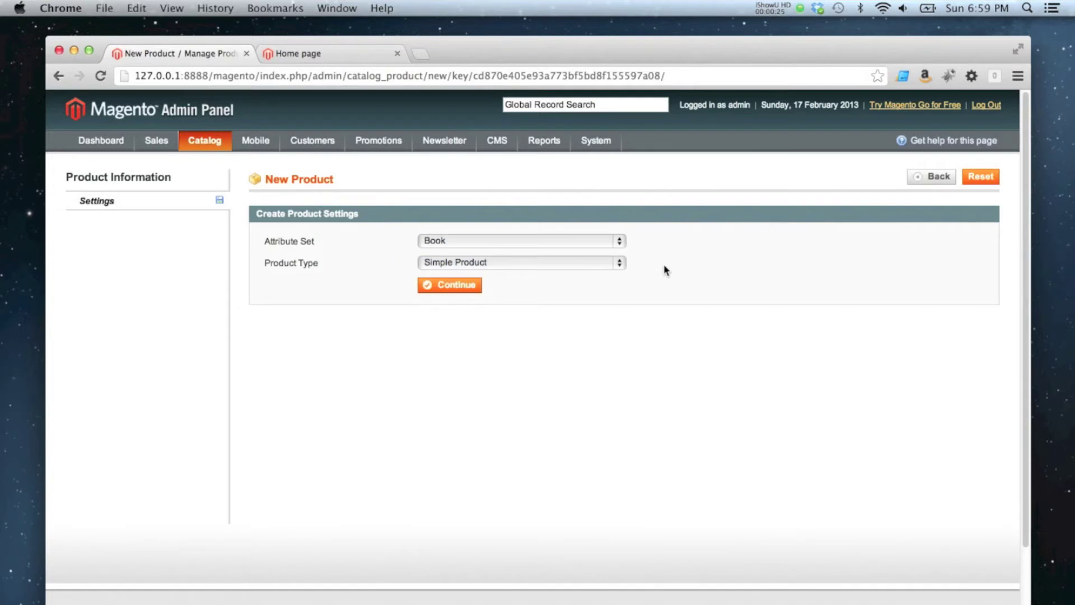
pyautogui.click(465, 287)
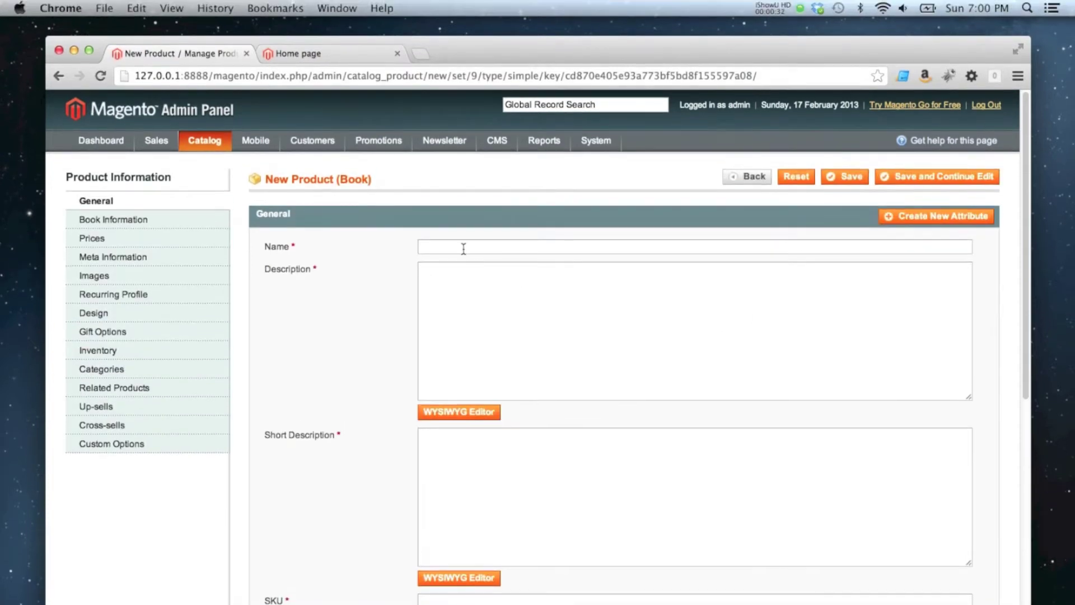
# Step: Name the product The Zombie Survival Guide and paste the copied book summary as its description through the WYSIWYG editor
pyautogui.click(464, 249)
pyautogui.write('The Zombie Survival Guide')
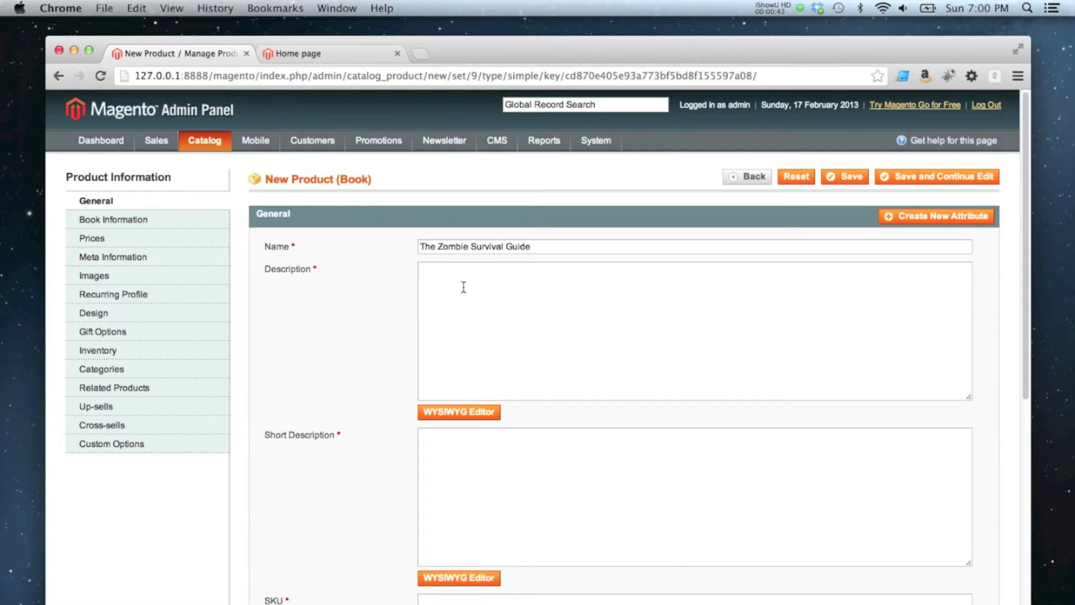
pyautogui.click(482, 297)
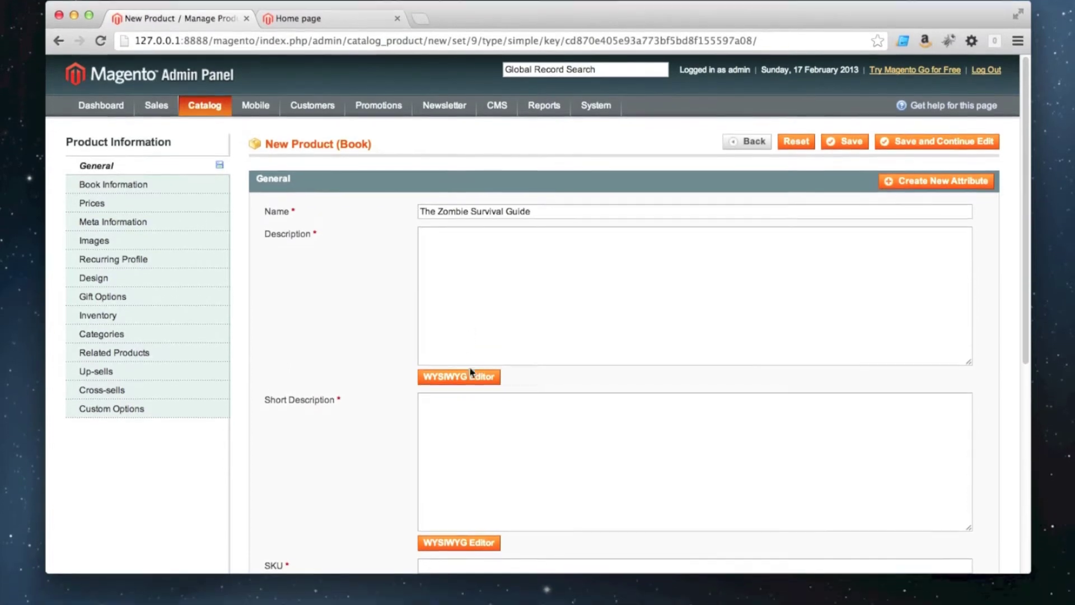
pyautogui.click(462, 411)
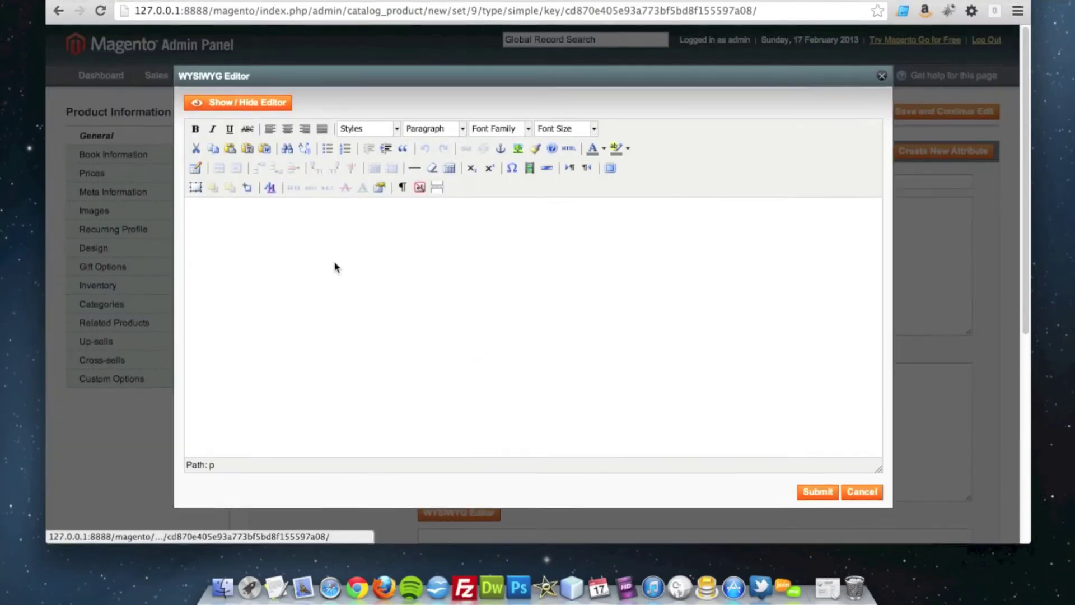
pyautogui.press('super+v')
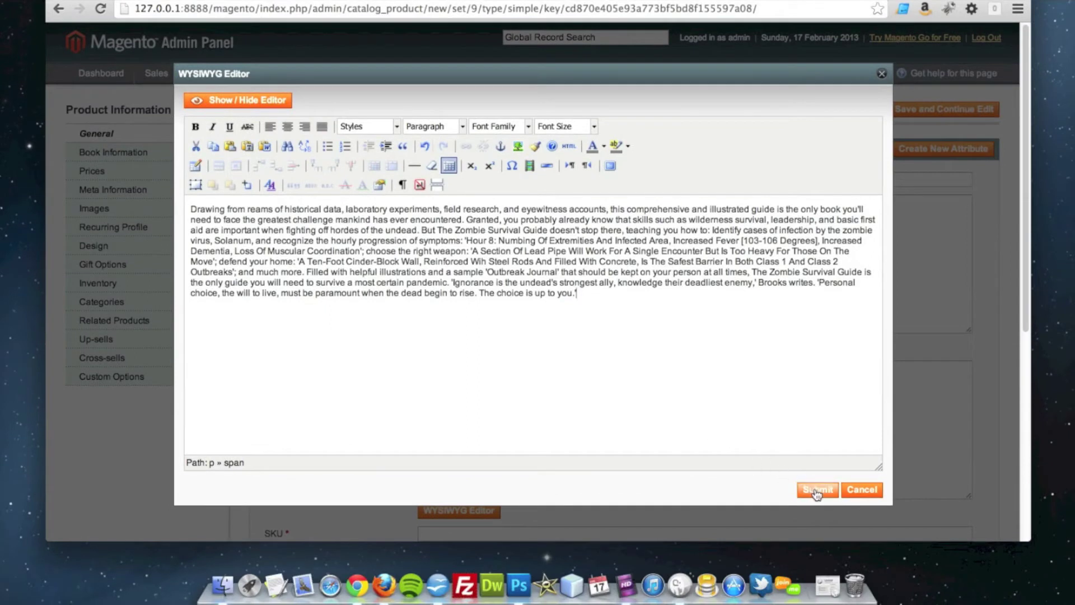
pyautogui.click(816, 492)
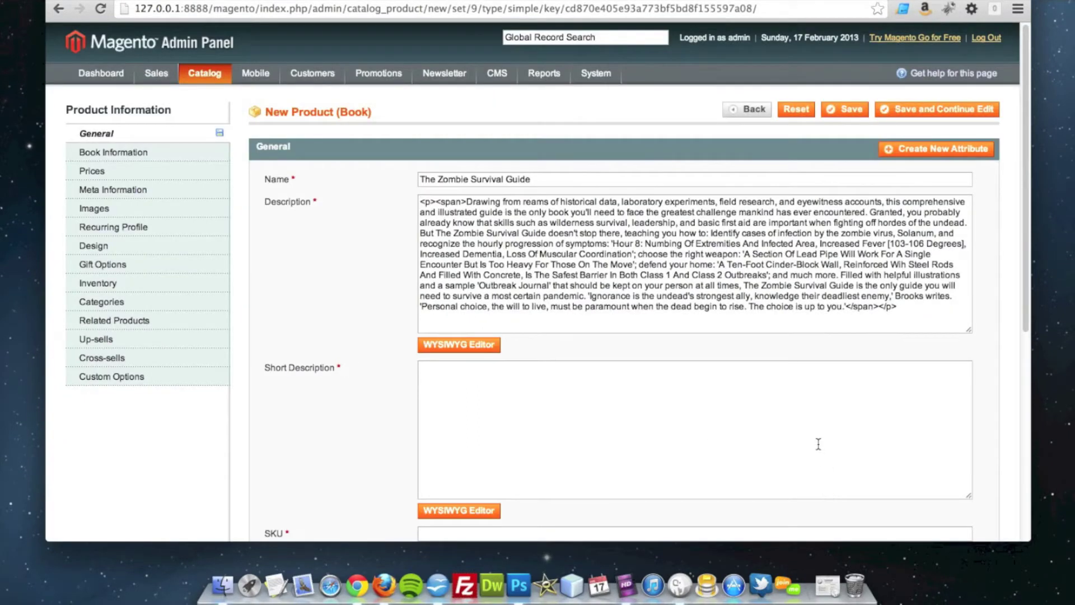
# Step: Enter the short description "<p>The Zombie Survival Guide is an extremely helpful book.</p>", including the paragraph tags
pyautogui.scroll(-1, 439, 359)
pyautogui.click(515, 372)
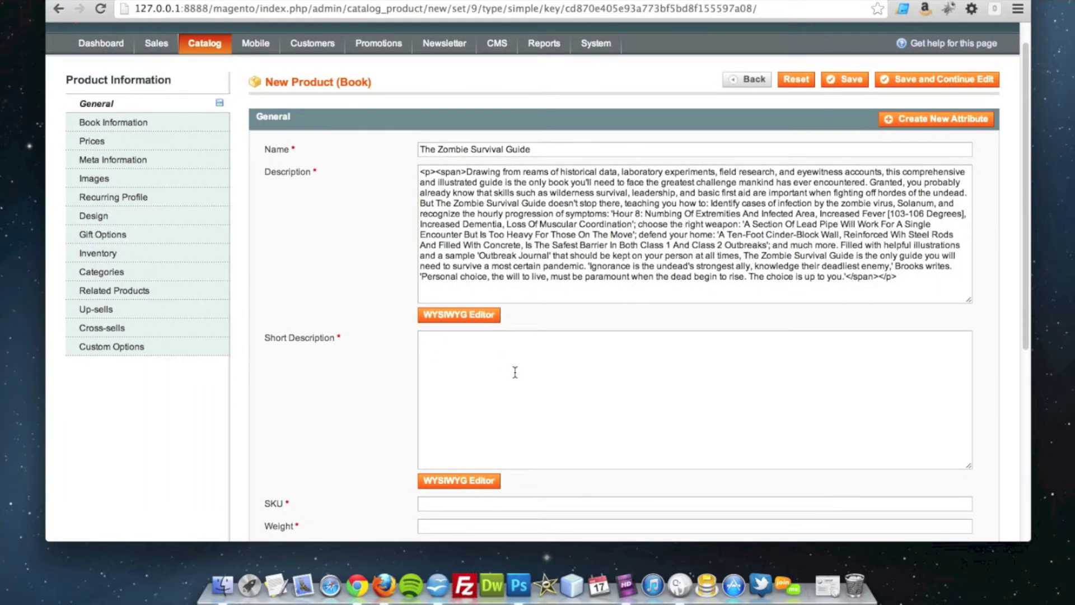
pyautogui.write('The Zombie Survival Gu')
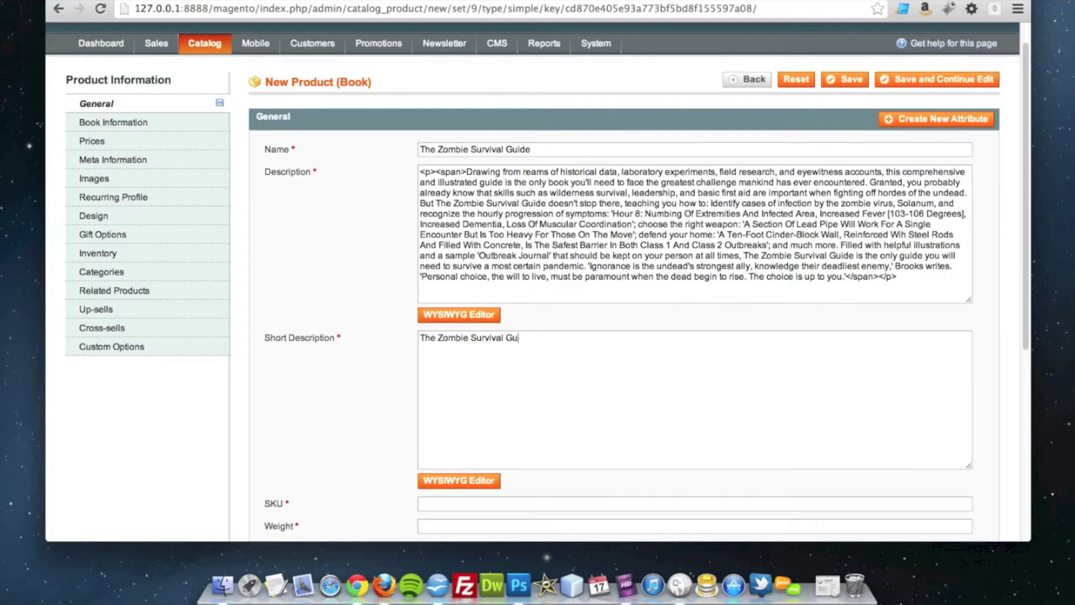
pyautogui.write('ide is an extremely helpful book.')
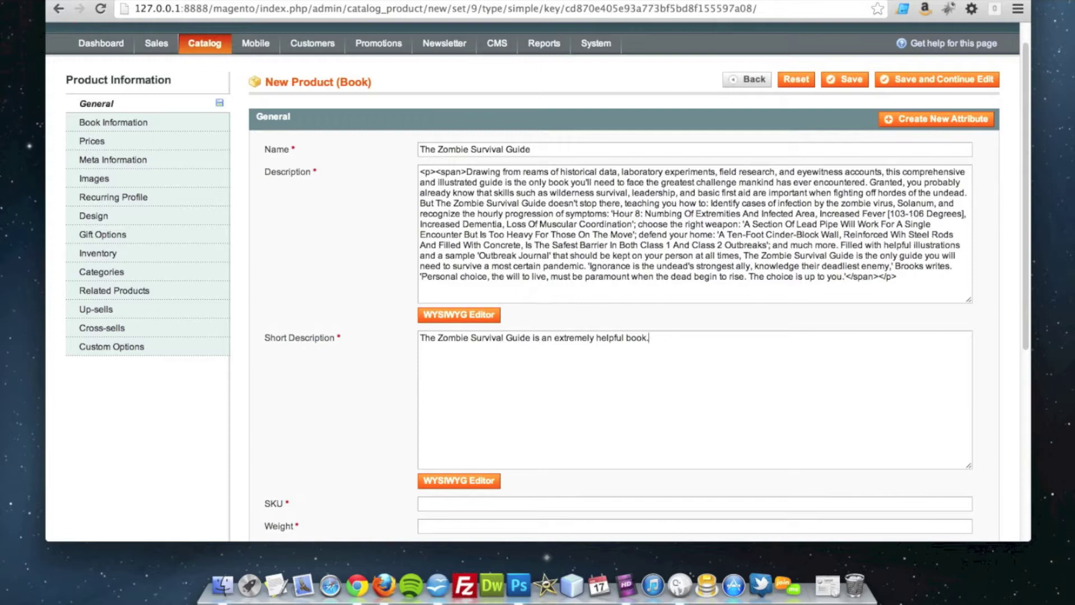
pyautogui.click(420, 338)
pyautogui.write('<p>')
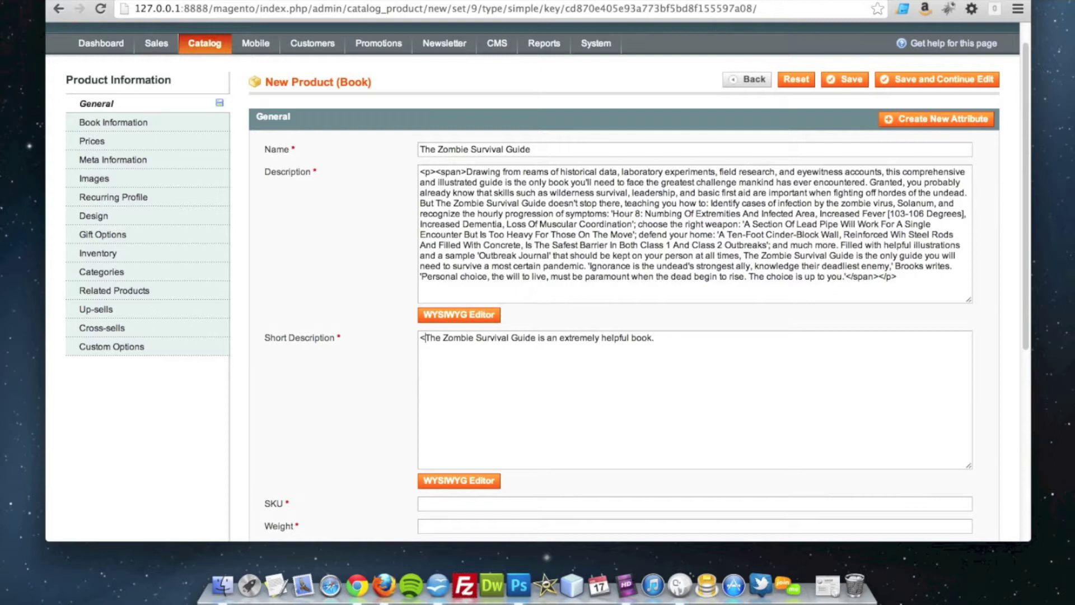
pyautogui.write('</p>')
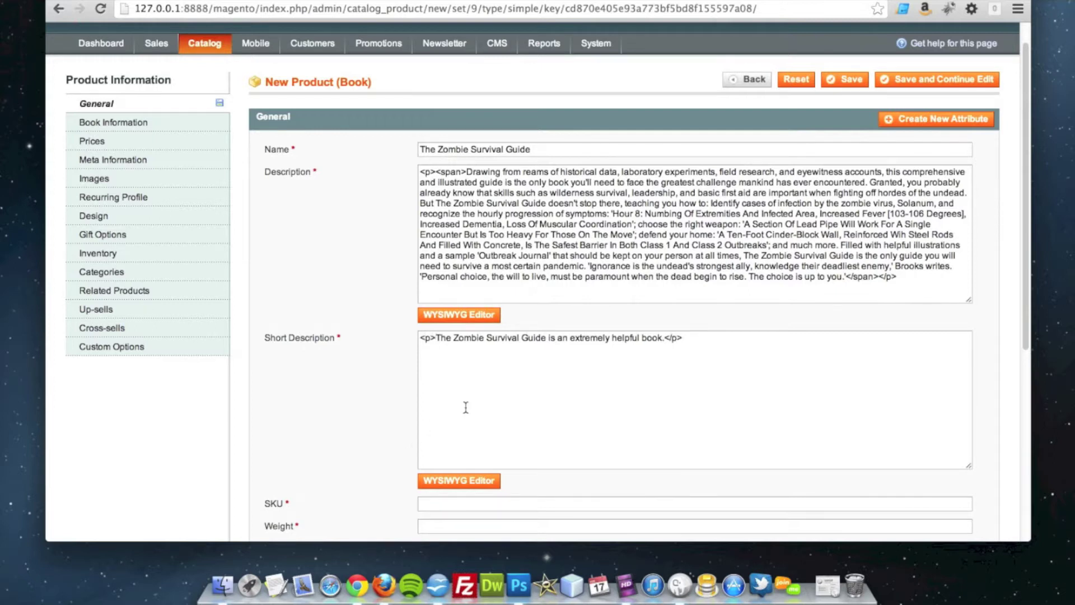
# Step: Set the product's SKU to ZOMBIE and its weight to 15
pyautogui.scroll(-3, 462, 403)
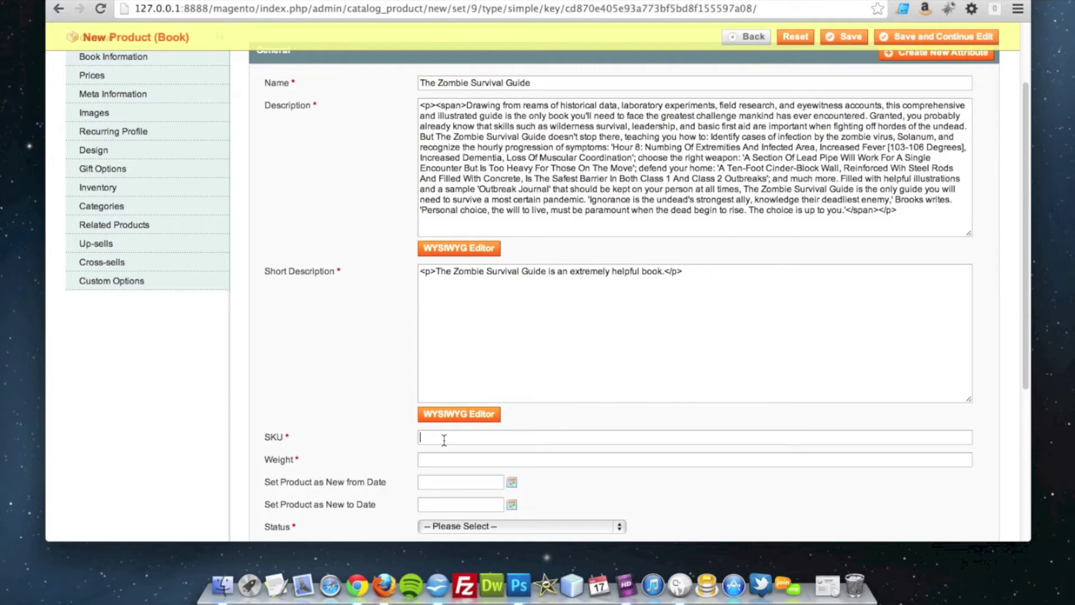
pyautogui.write('ZOMBIE')
pyautogui.click(430, 459)
pyautogui.write('15')
pyautogui.scroll(-3, 415, 433)
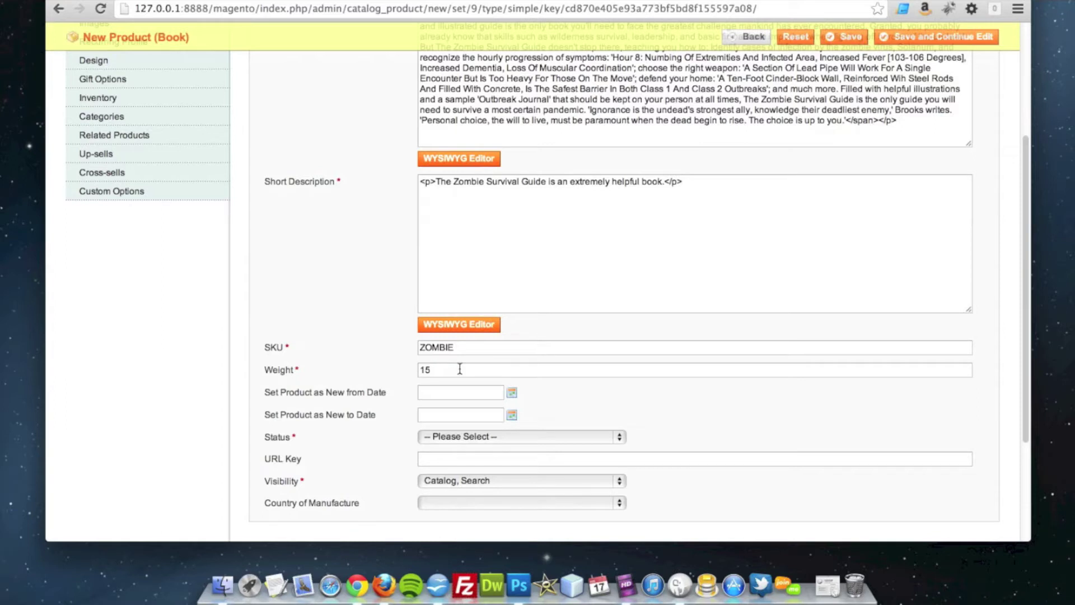
pyautogui.doubleClick(426, 370)
pyautogui.click(451, 374)
# Step: Set the product as new from 17/02/2013 to 24/02/2013
pyautogui.click(512, 393)
pyautogui.click(379, 469)
pyautogui.click(511, 415)
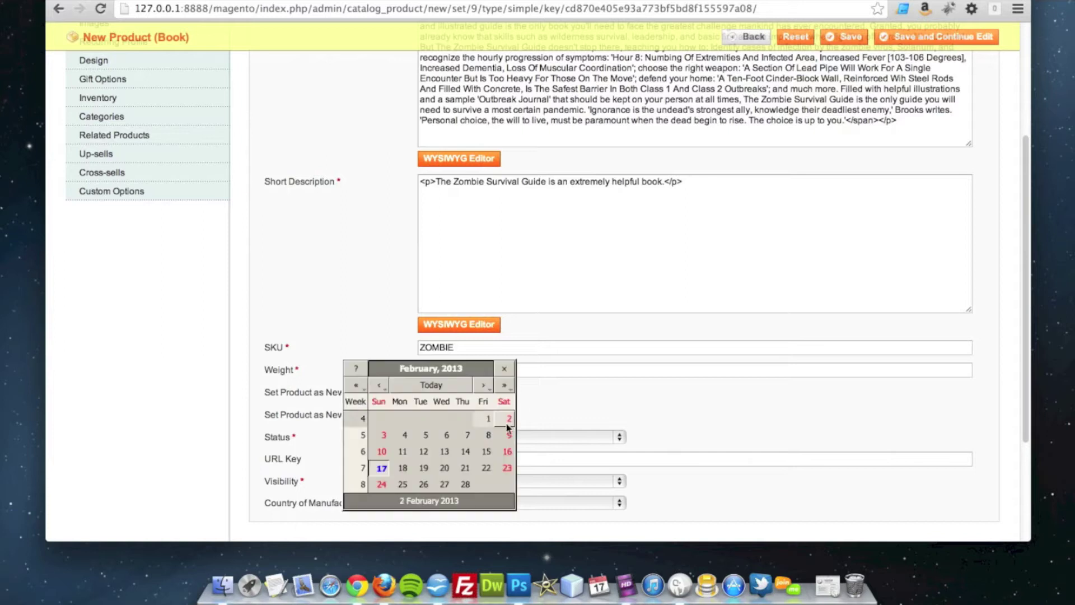
pyautogui.click(379, 485)
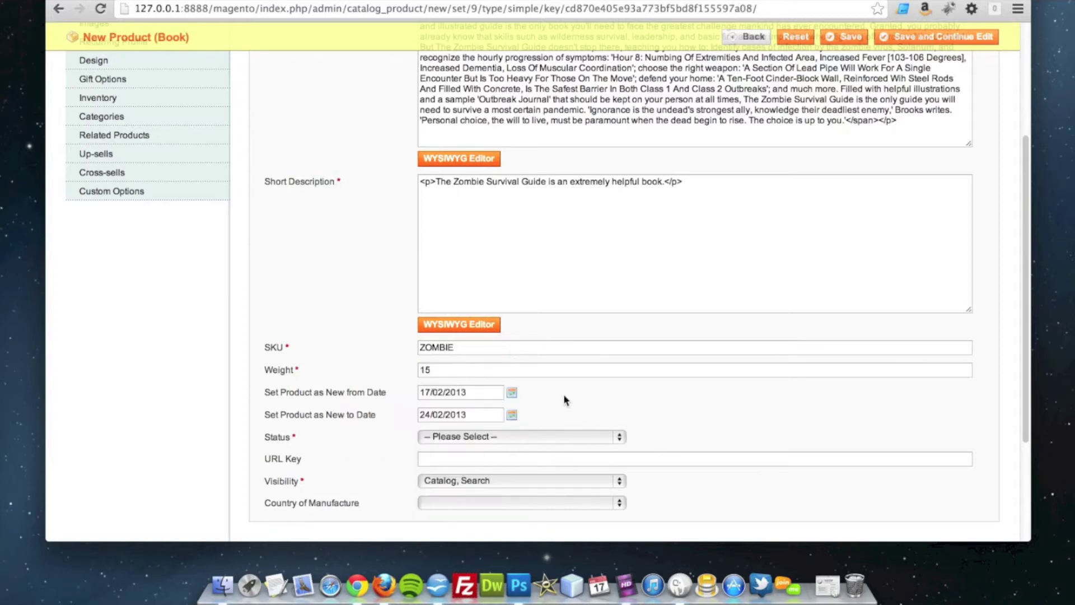
# Step: Set the product's status to Enabled and its visibility to Catalog, Search
pyautogui.click(445, 438)
pyautogui.click(445, 450)
pyautogui.click(431, 436)
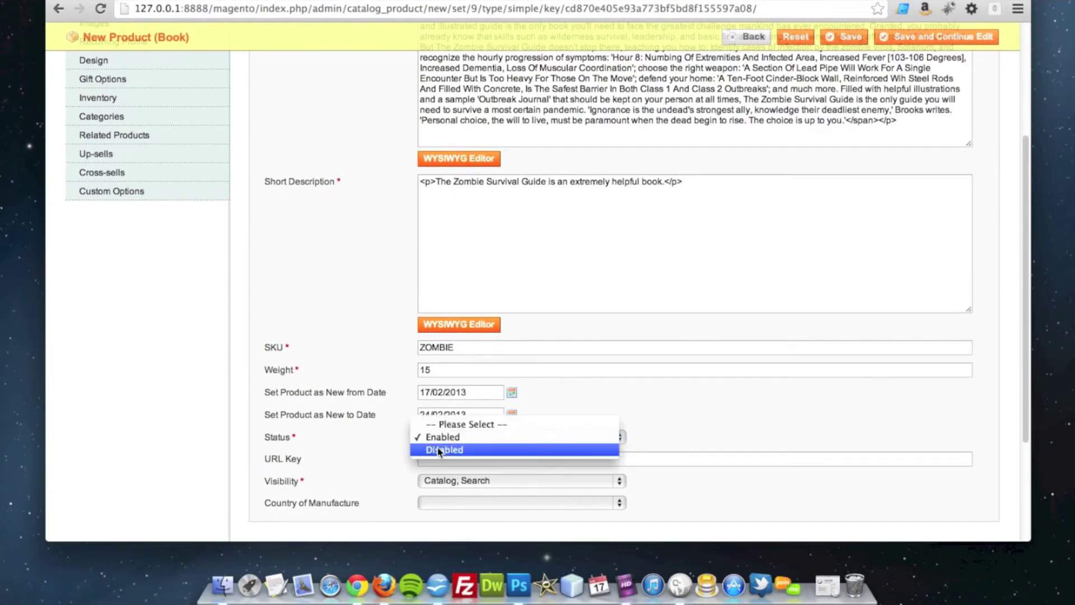
pyautogui.click(359, 444)
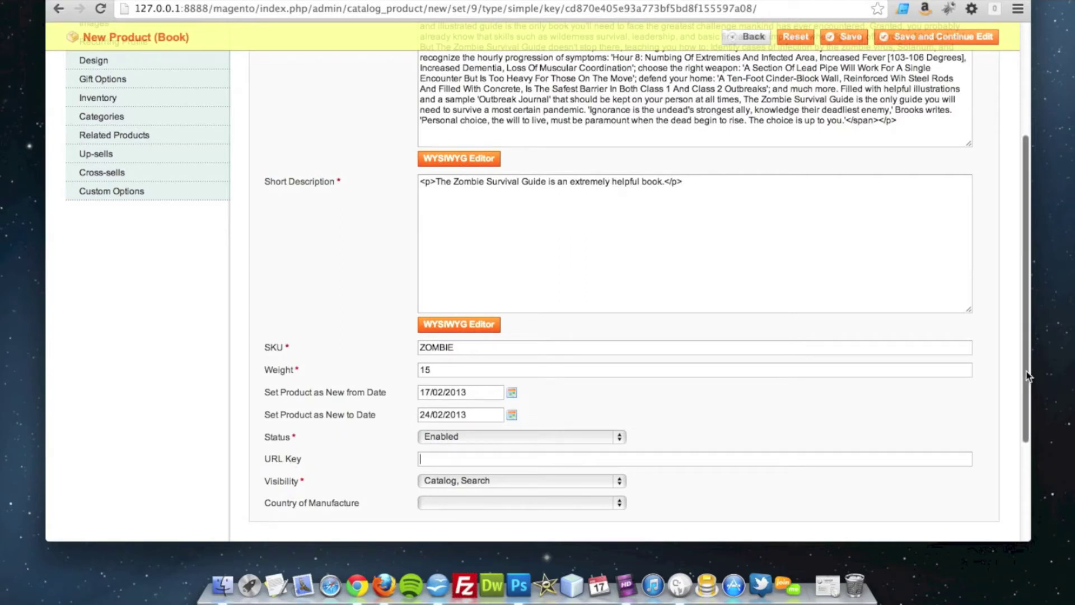
pyautogui.scroll(5, 990, 371)
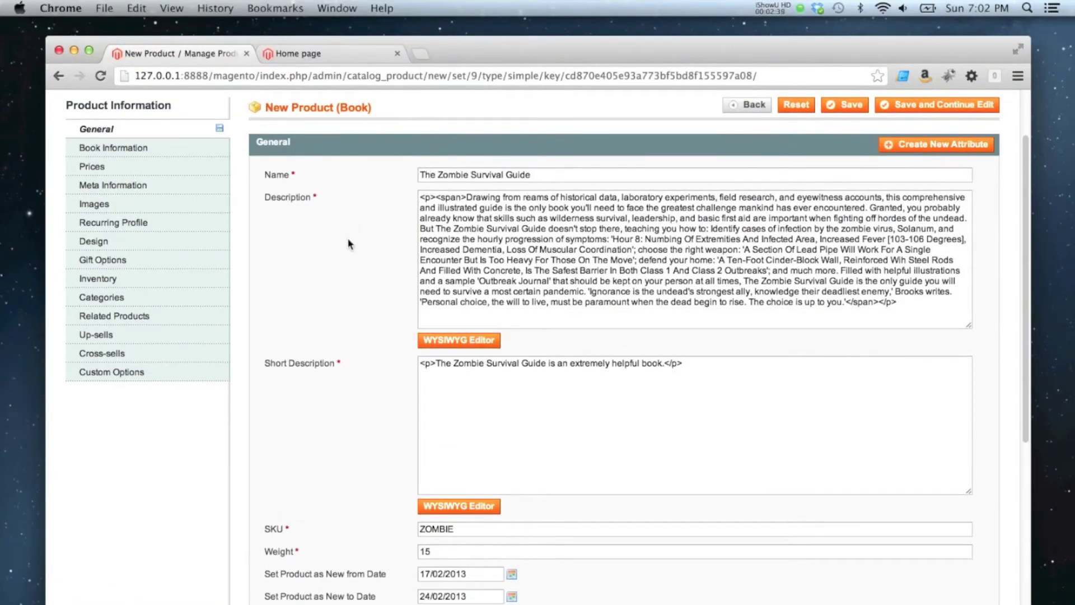
pyautogui.scroll(-3, 347, 244)
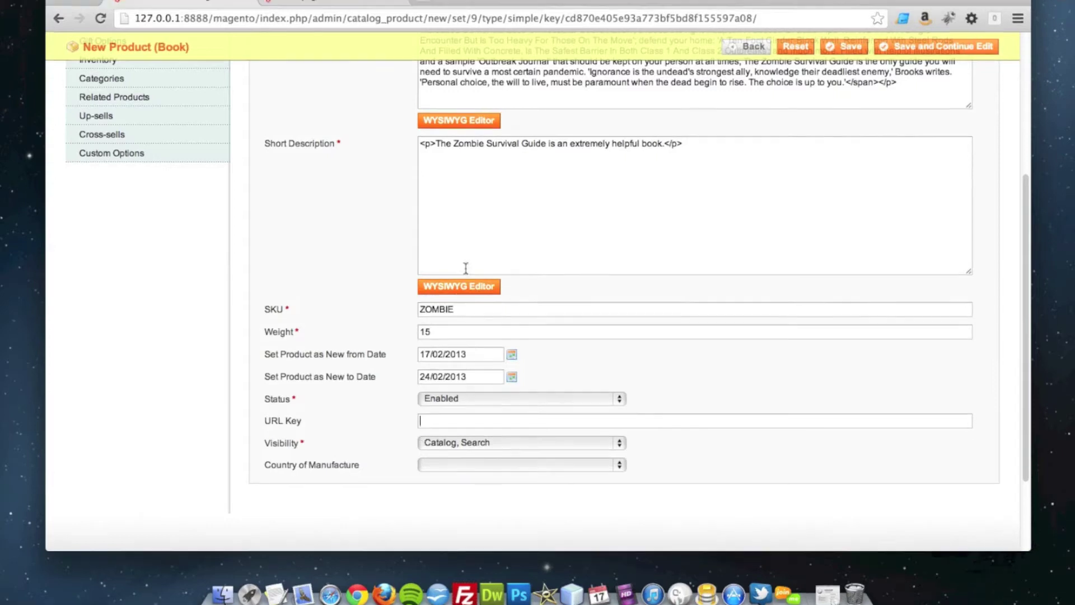
pyautogui.click(439, 434)
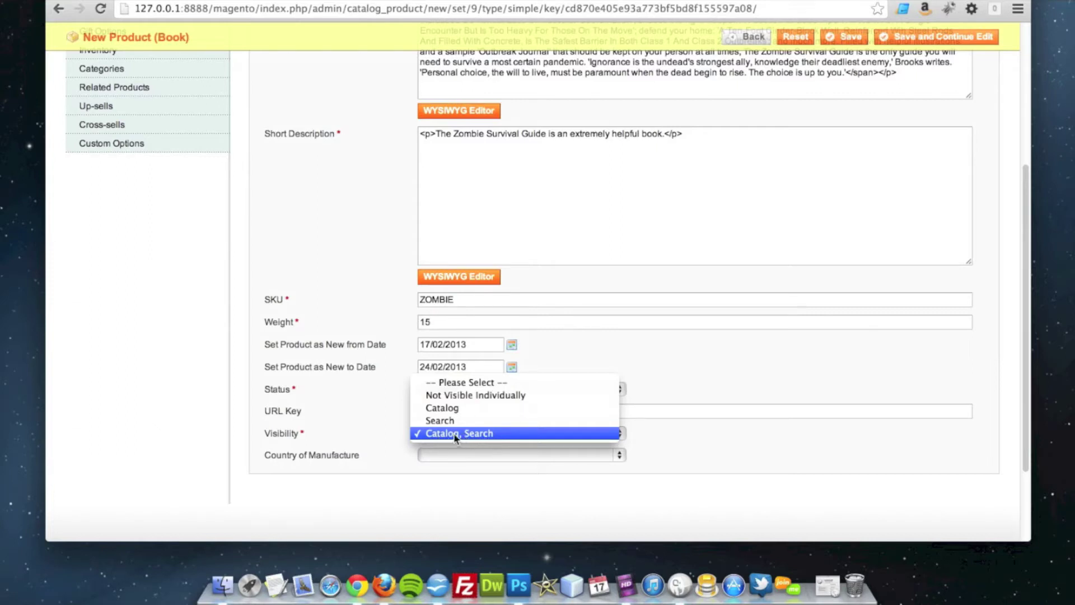
pyautogui.click(454, 434)
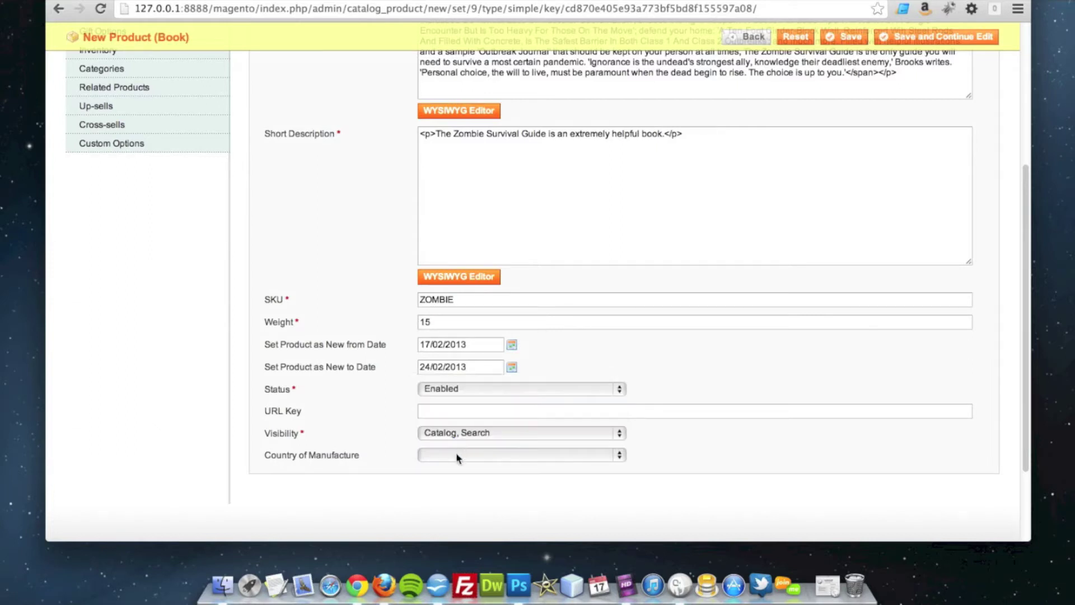
pyautogui.click(456, 455)
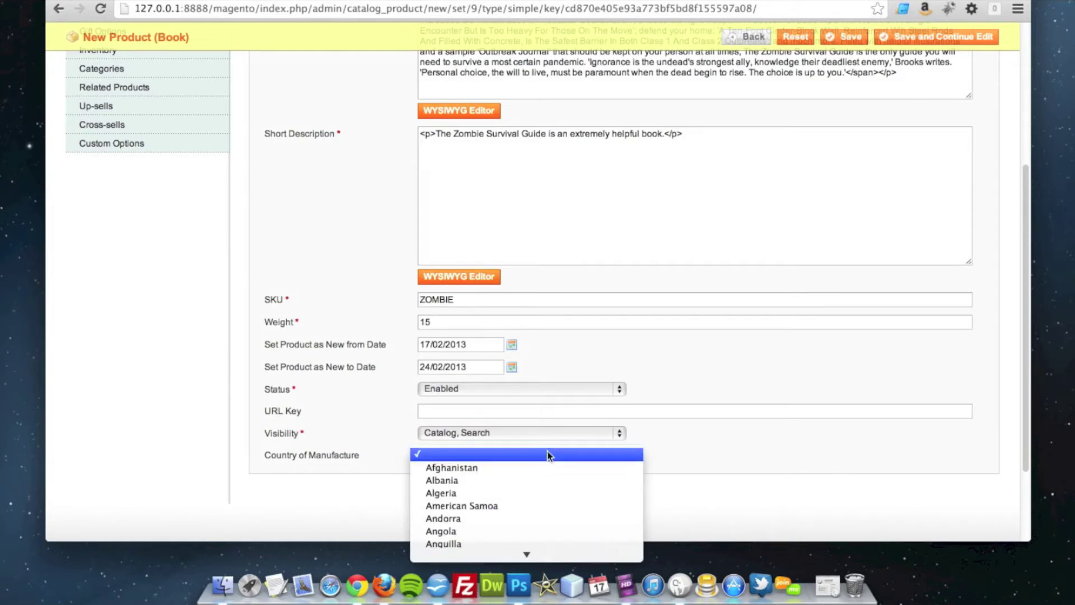
pyautogui.scroll(-10, 537, 501)
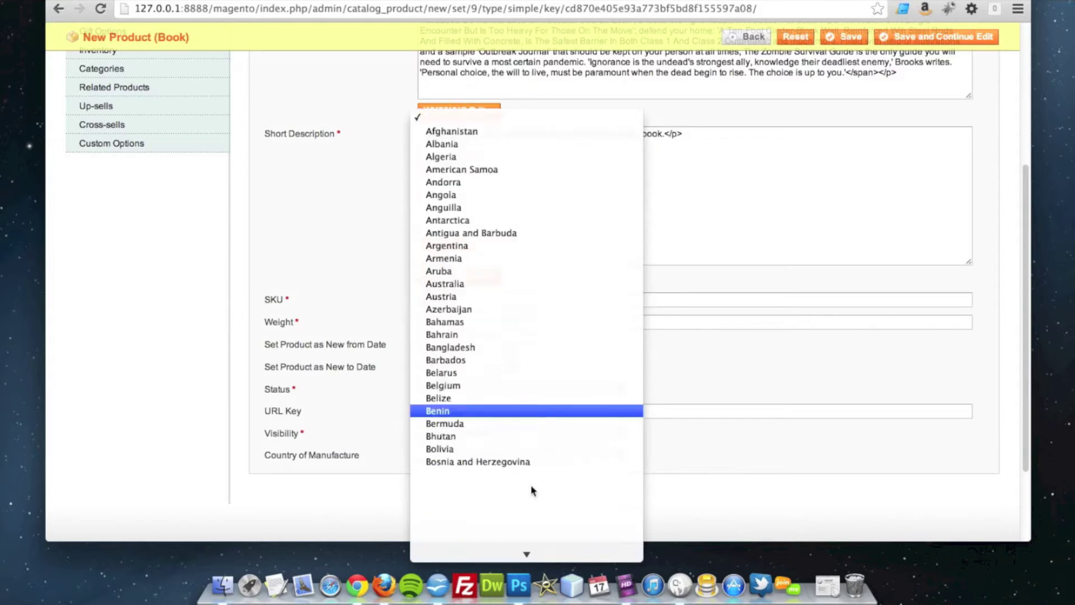
pyautogui.scroll(-10, 532, 490)
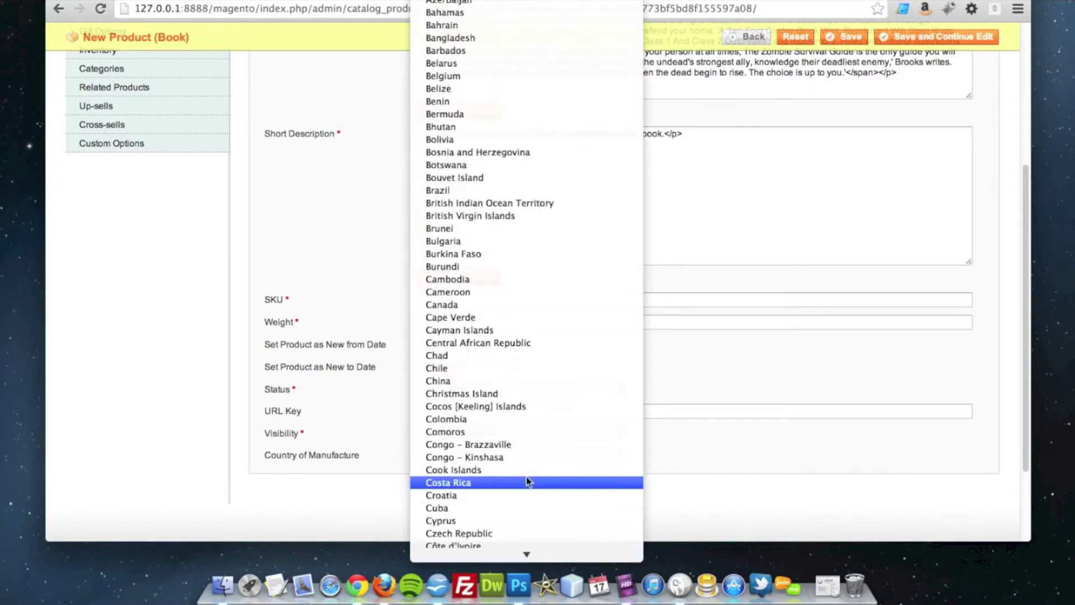
pyautogui.click(348, 420)
pyautogui.scroll(6, 392, 448)
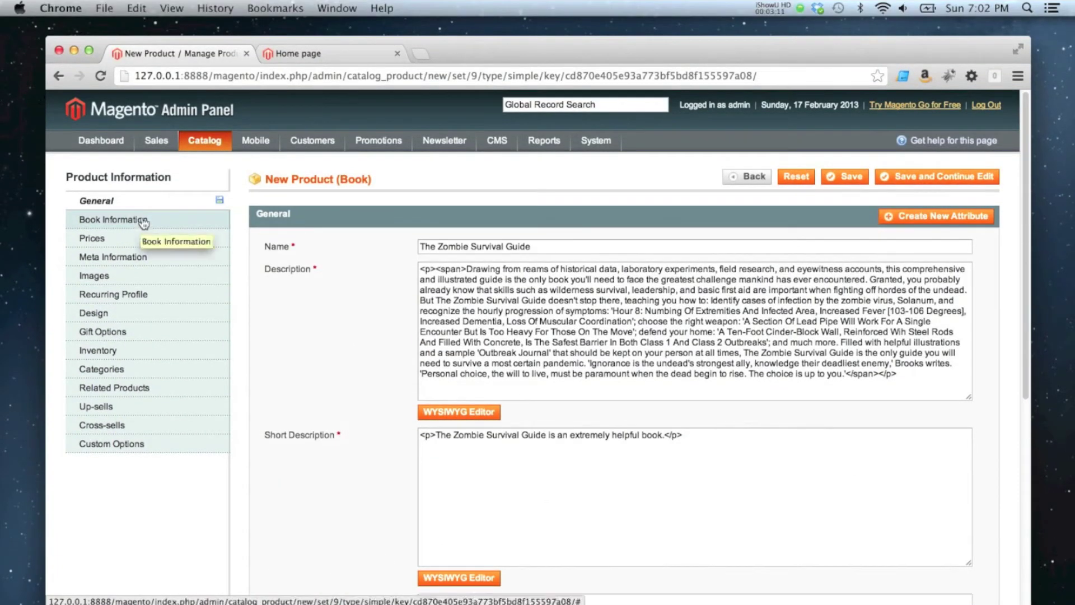
pyautogui.click(146, 224)
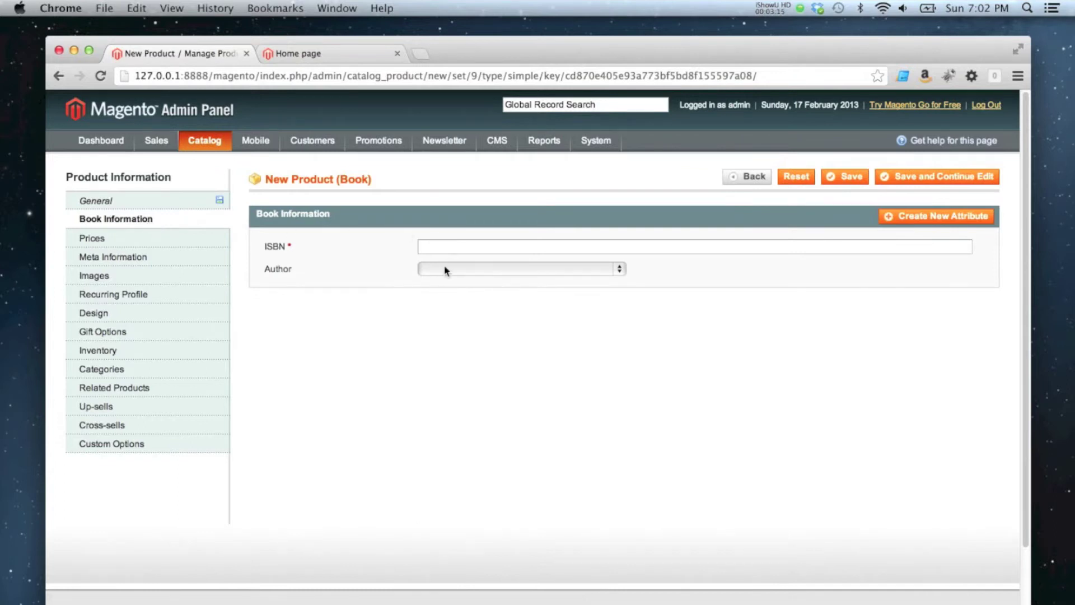
pyautogui.click(437, 245)
pyautogui.write('9780715633182')
pyautogui.click(448, 269)
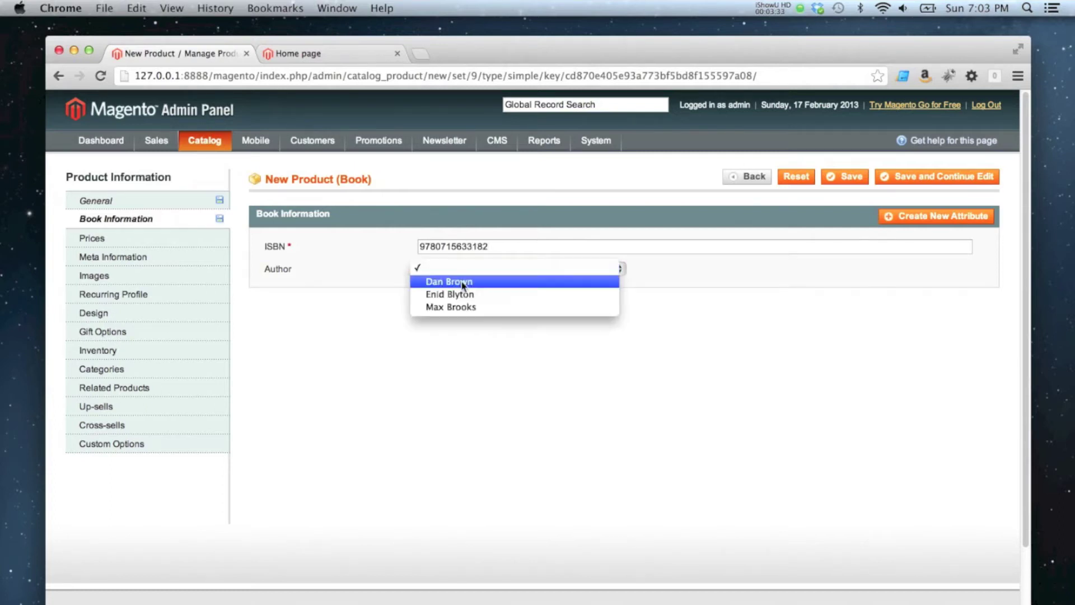
pyautogui.click(466, 307)
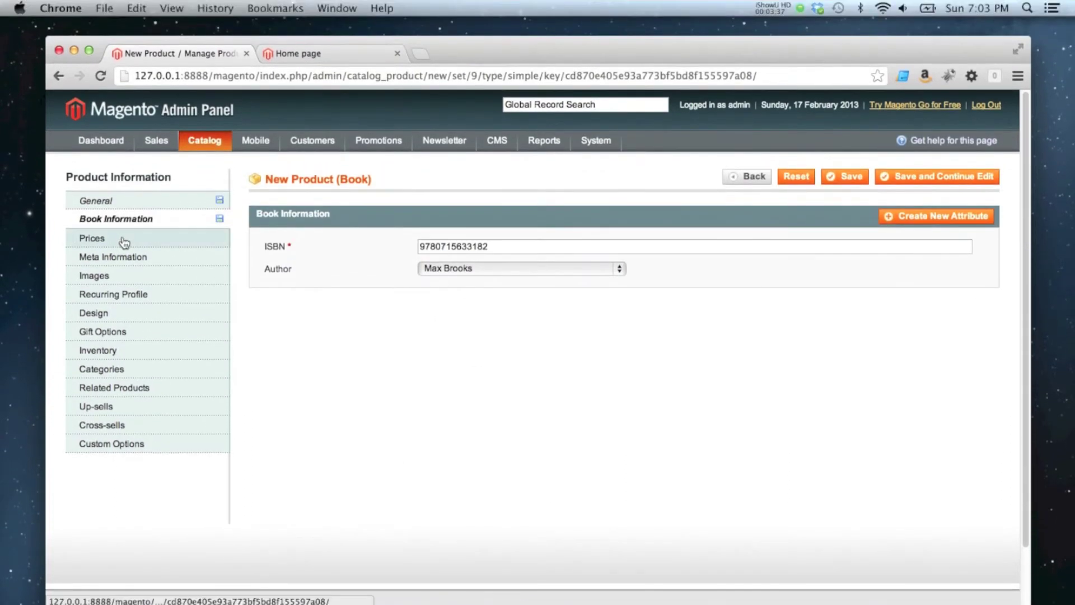
# Step: Set the product's price to 9.99 GBP
pyautogui.click(125, 242)
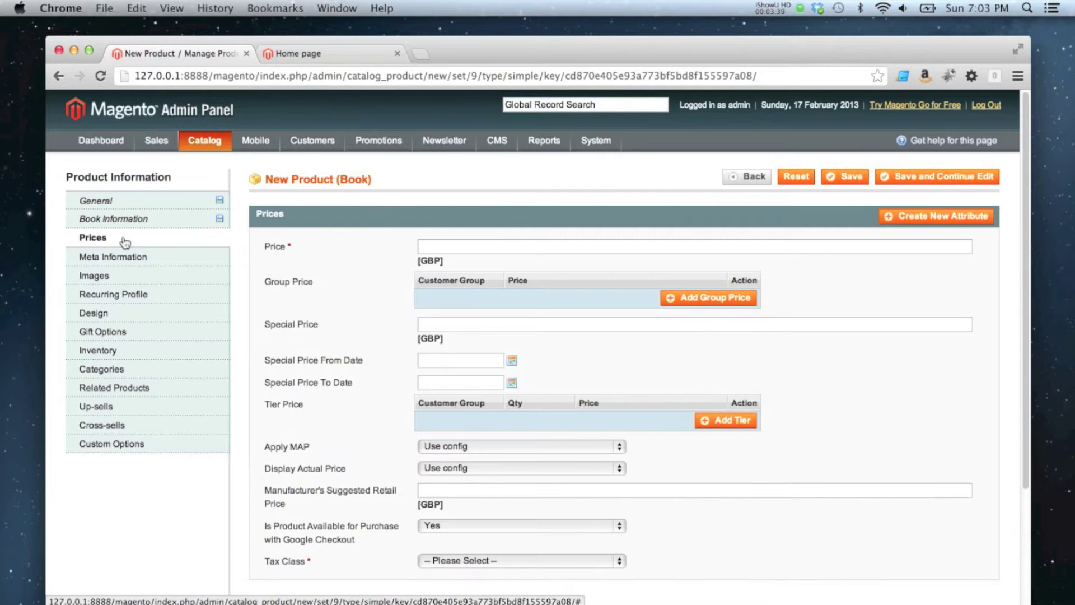
pyautogui.click(439, 247)
pyautogui.write('9.99')
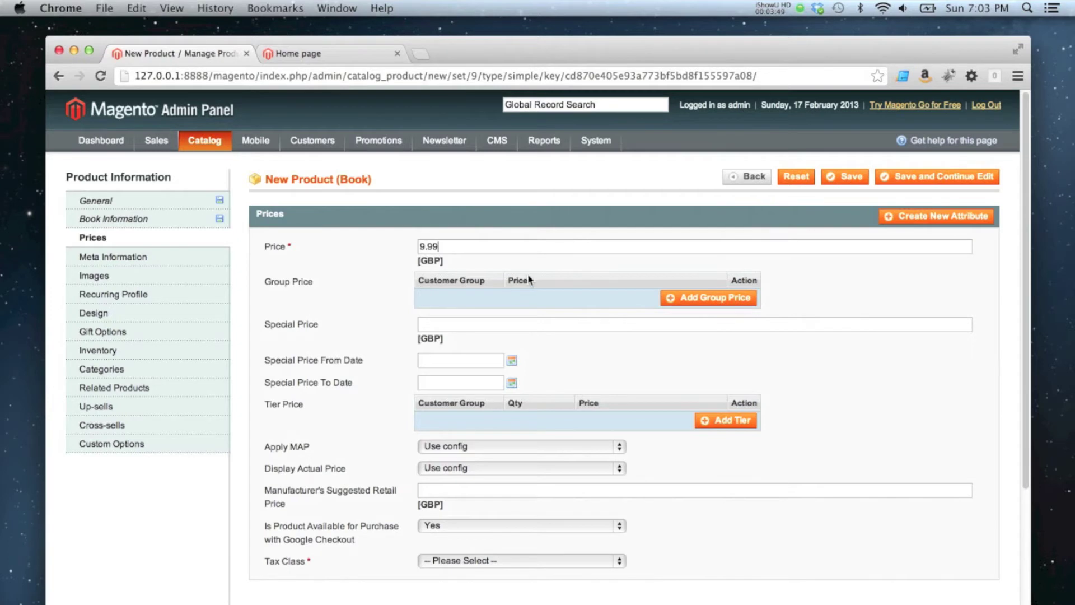
# Step: Add a group price of 6.99 for the Wholesale customer group
pyautogui.click(694, 298)
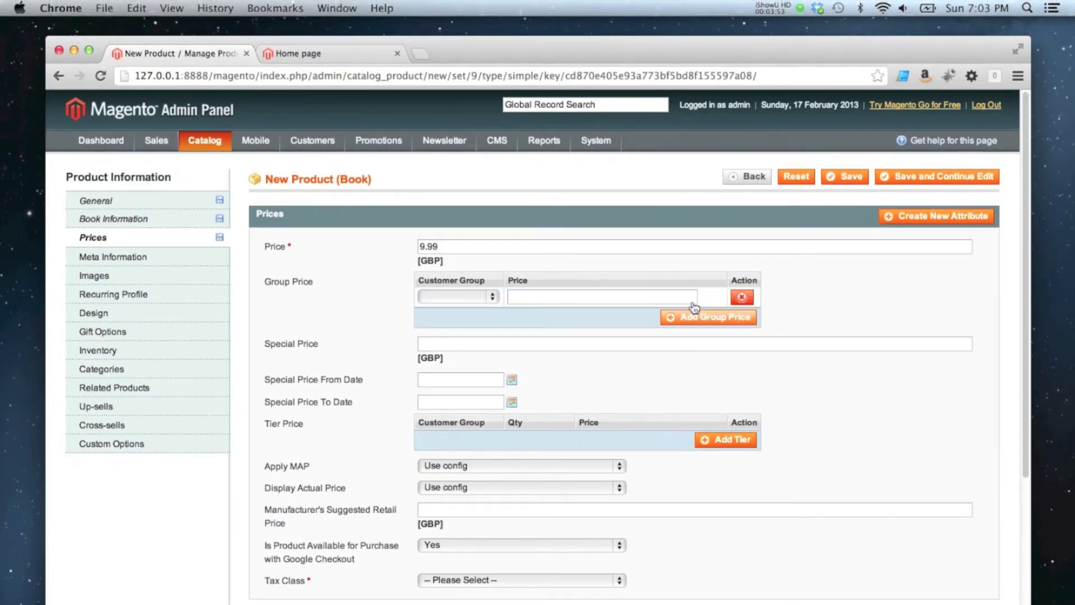
pyautogui.click(465, 295)
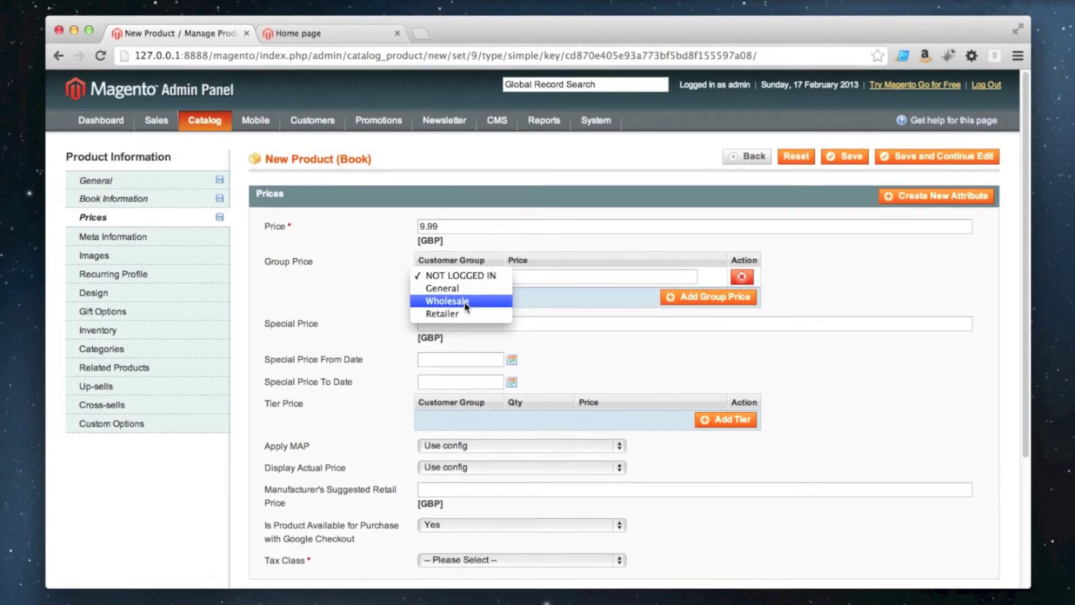
pyautogui.click(466, 303)
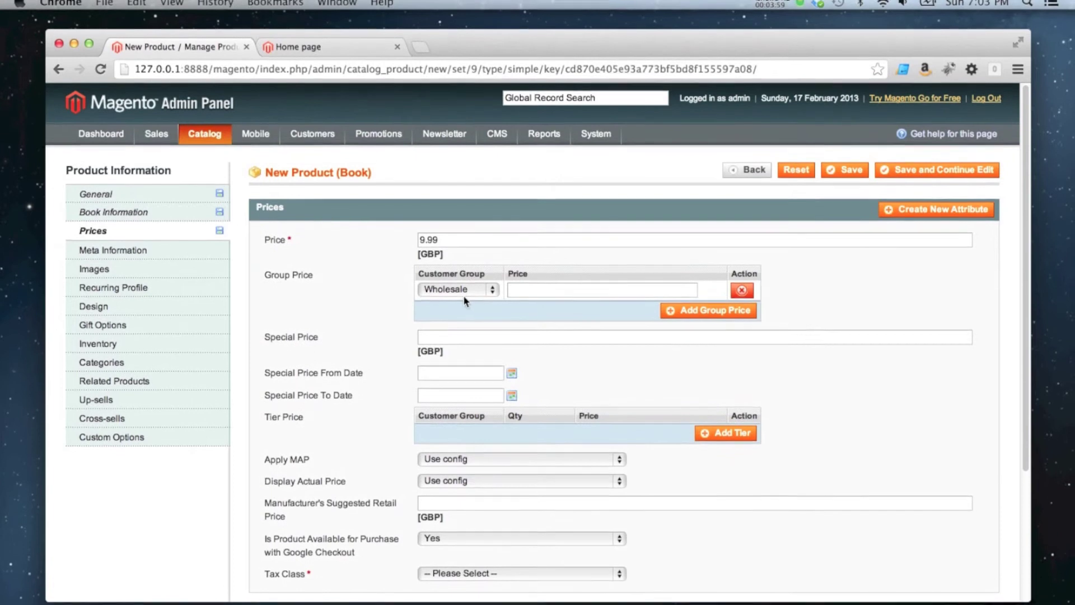
pyautogui.click(539, 291)
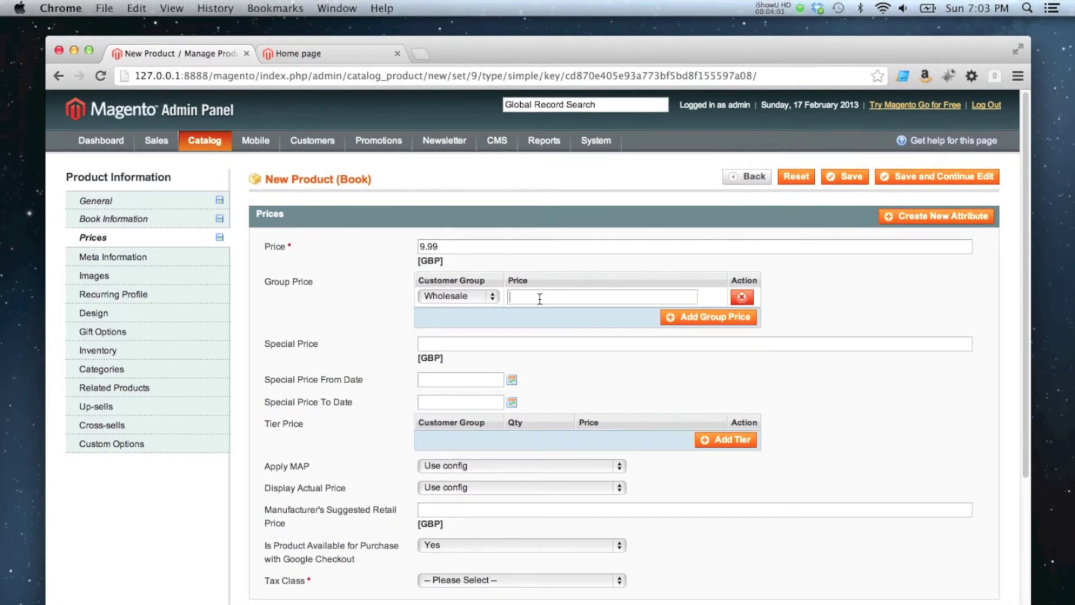
pyautogui.write('6.99')
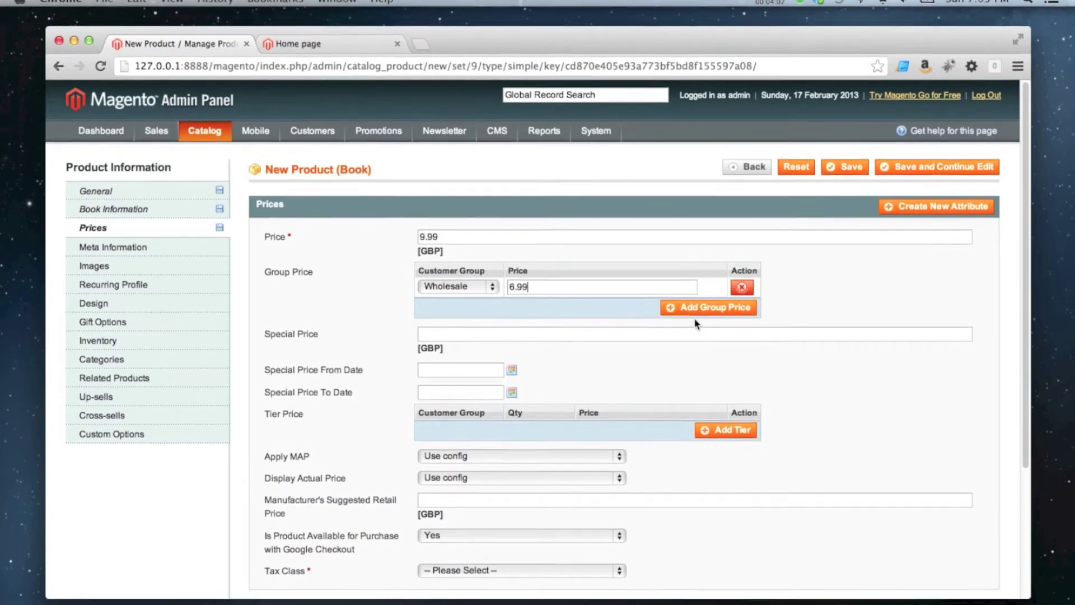
# Step: Add a second, blank group price row and delete both group price entries
pyautogui.click(695, 317)
pyautogui.click(472, 300)
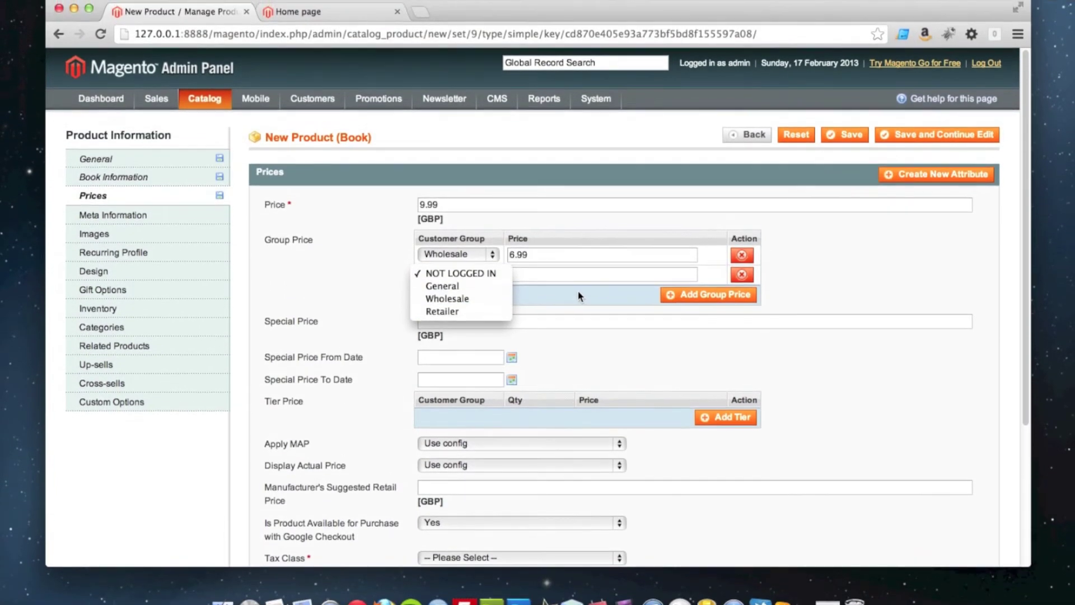
pyautogui.click(738, 281)
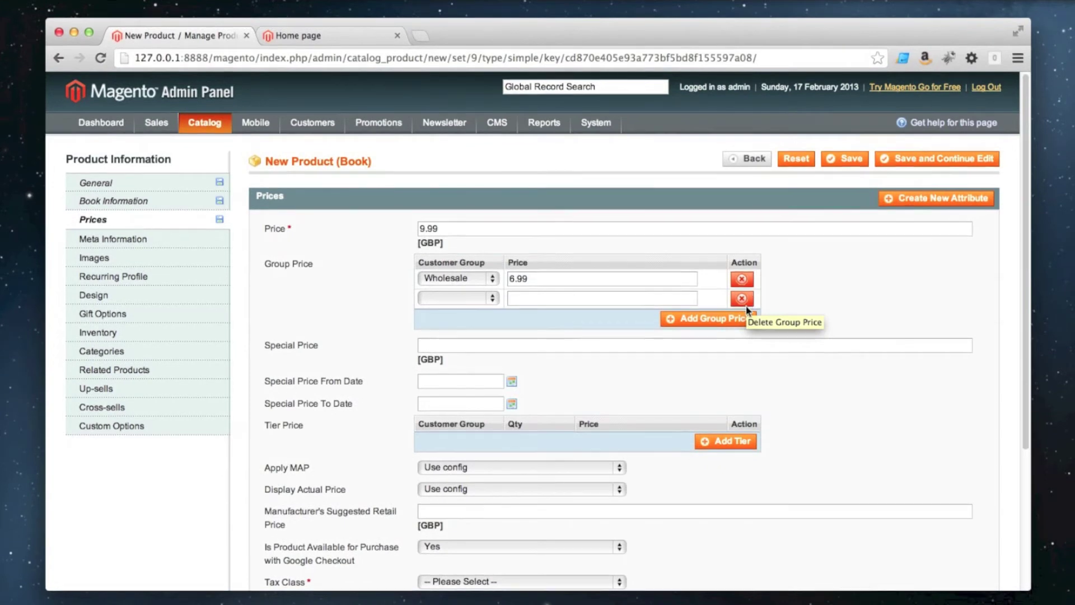
pyautogui.click(742, 300)
pyautogui.click(742, 298)
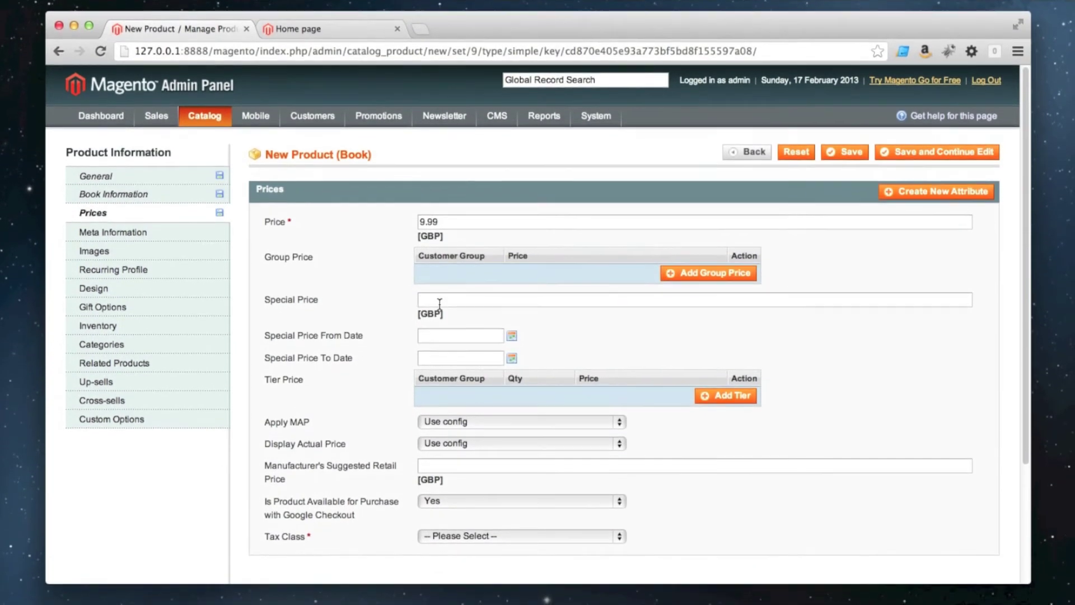
# Step: Set the product's special price to 7.99 GBP
pyautogui.click(440, 301)
pyautogui.write('8.')
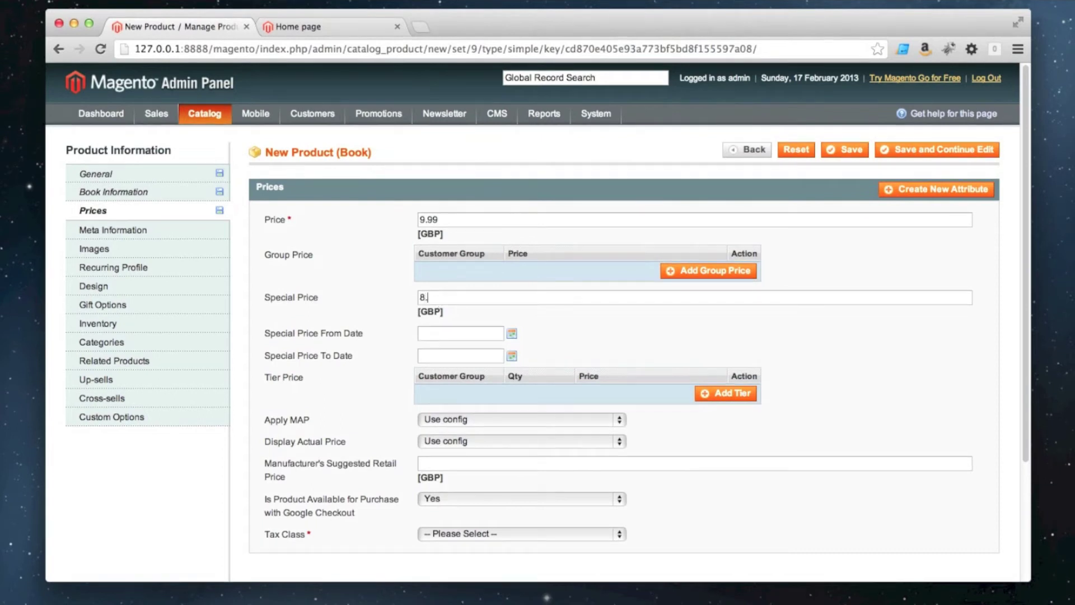
pyautogui.write('99')
pyautogui.press('BackSpace')
pyautogui.press('BackSpace')
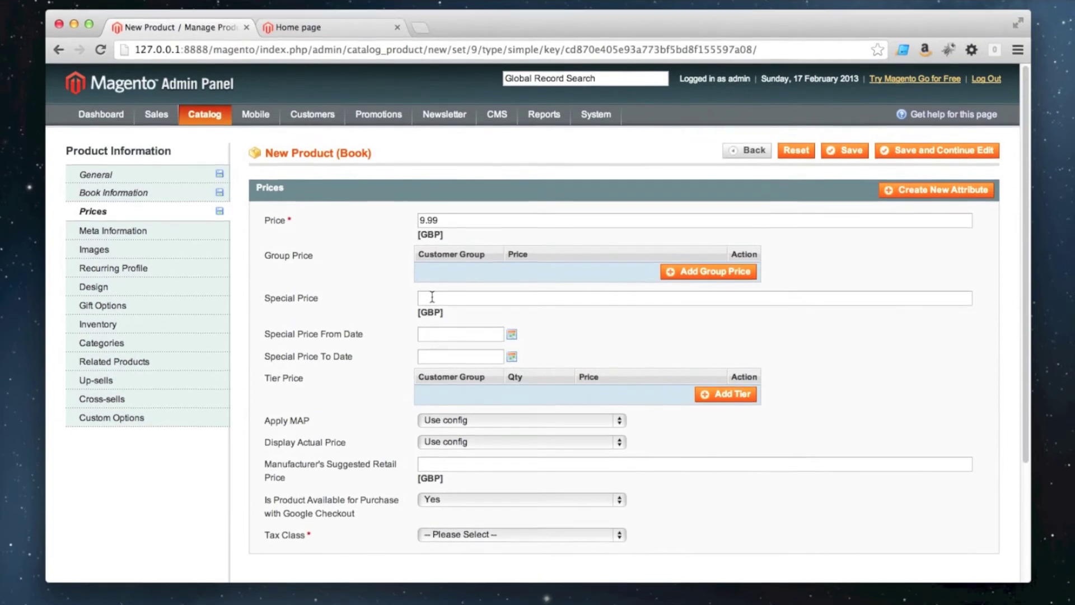
pyautogui.write('7.99')
# Step: Set the special price period to run from 17/02/2013 to 24/02/2013
pyautogui.click(454, 340)
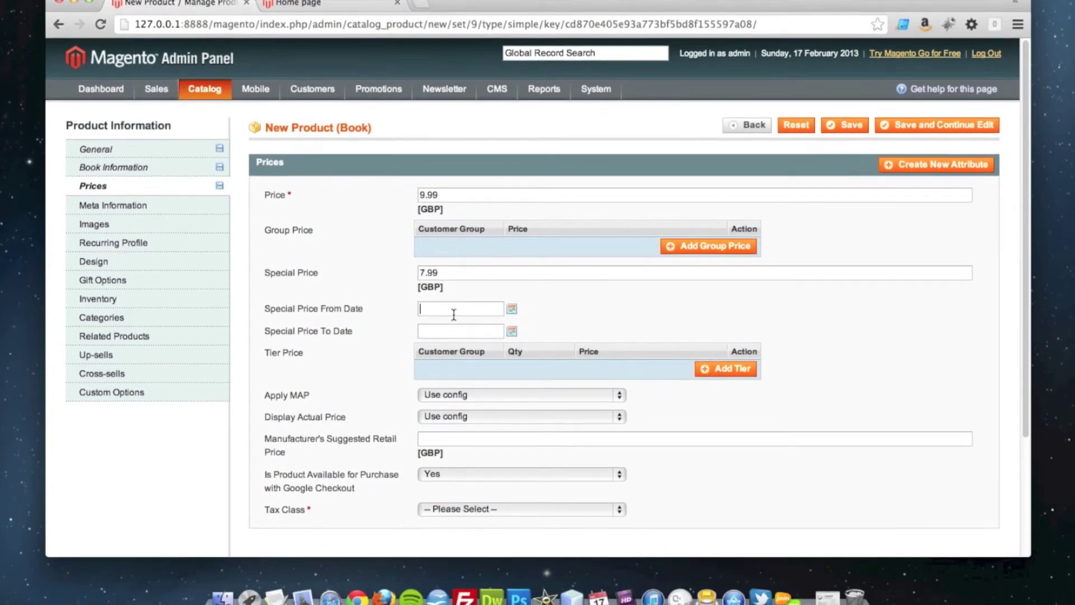
pyautogui.click(512, 308)
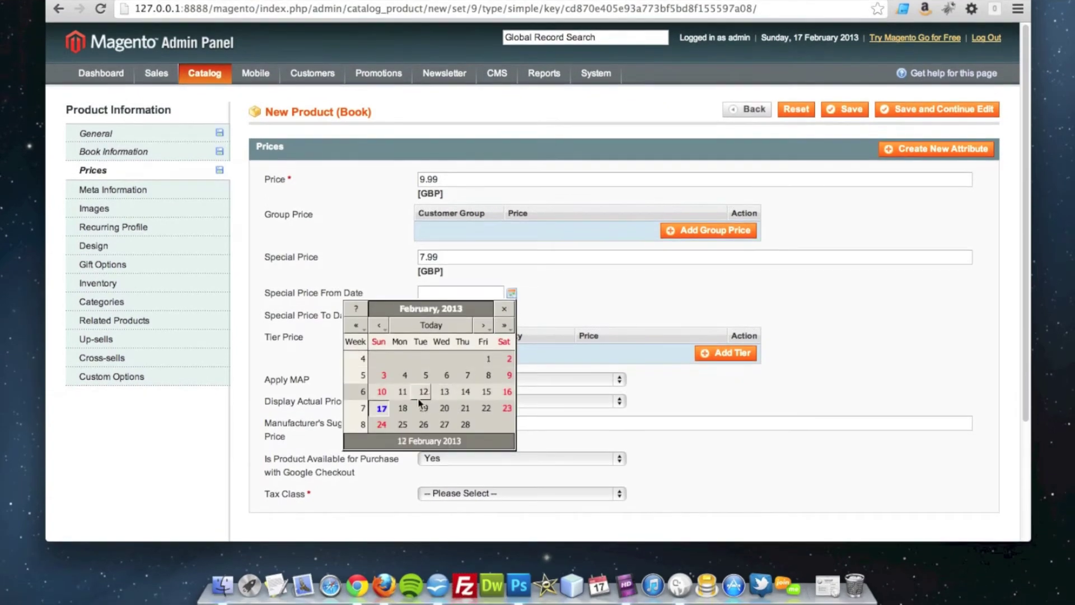
pyautogui.click(381, 409)
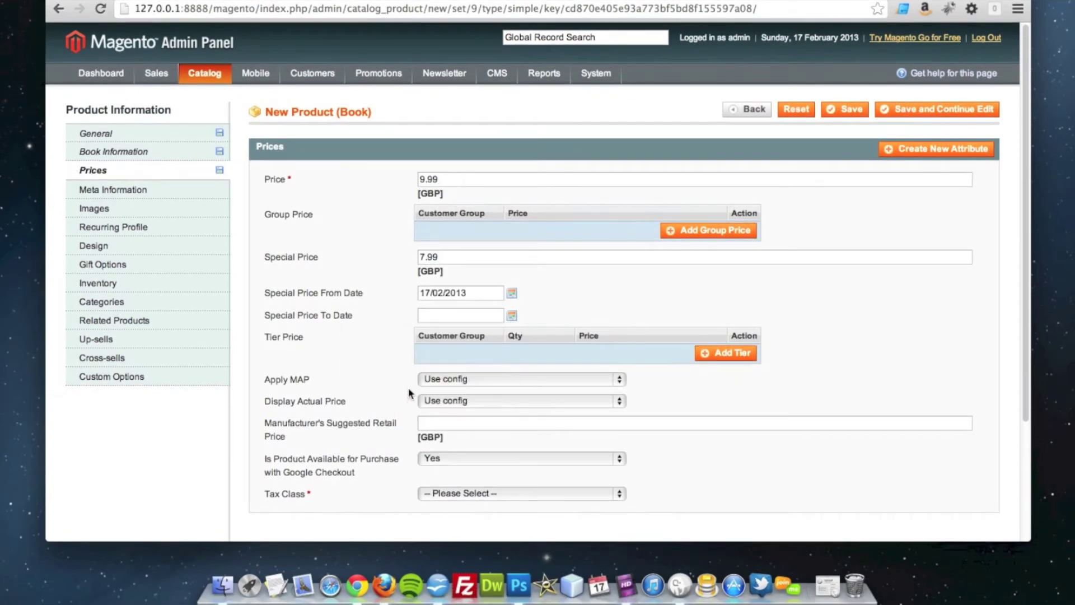
pyautogui.click(511, 315)
pyautogui.click(381, 456)
# Step: Clear the special price together with its from and to dates
pyautogui.moveTo(493, 316); pyautogui.dragTo(424, 316)
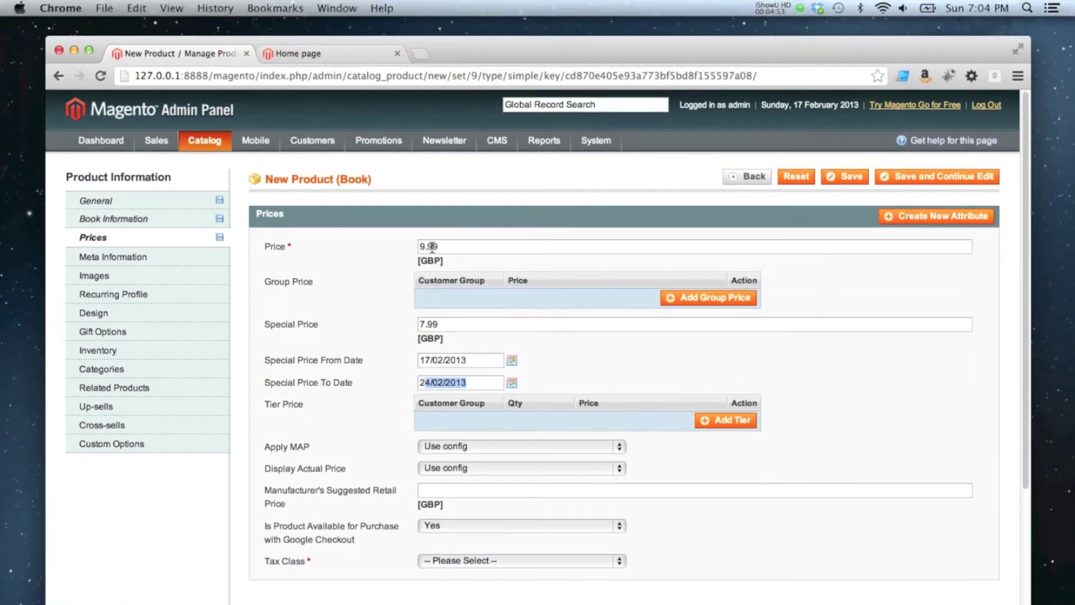
pyautogui.moveTo(452, 334); pyautogui.dragTo(393, 379)
pyautogui.press('BackSpace')
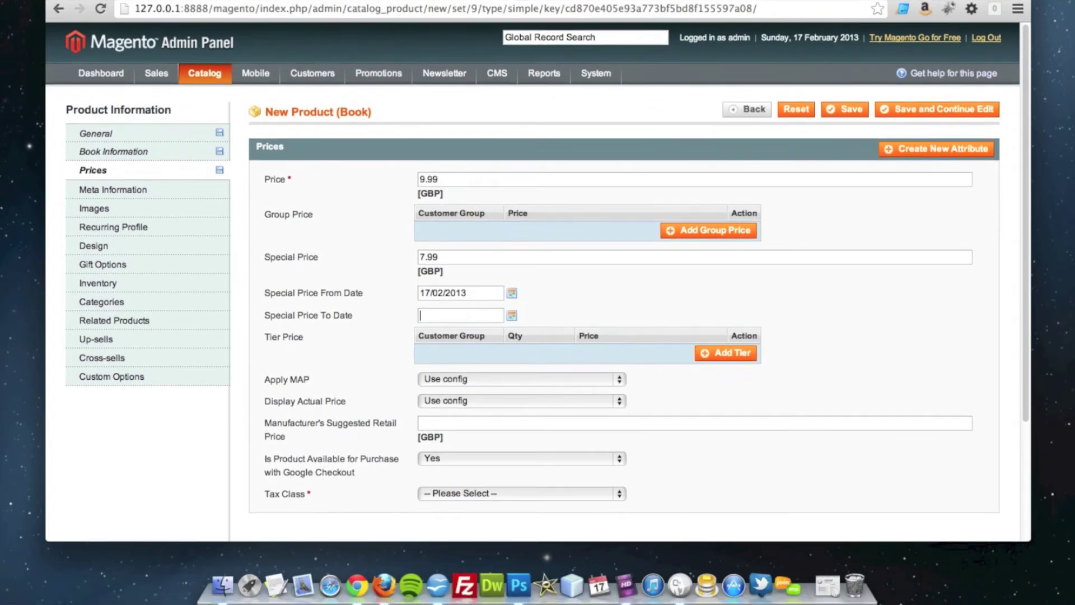
pyautogui.moveTo(498, 288); pyautogui.dragTo(402, 299)
pyautogui.press('BackSpace')
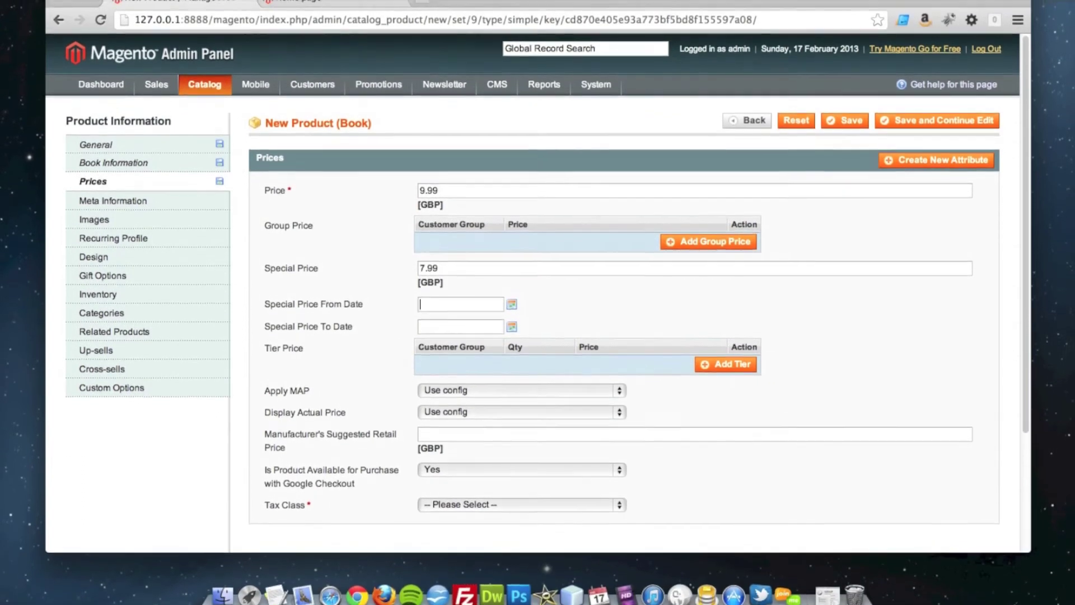
pyautogui.moveTo(469, 281); pyautogui.dragTo(400, 292)
pyautogui.press('BackSpace')
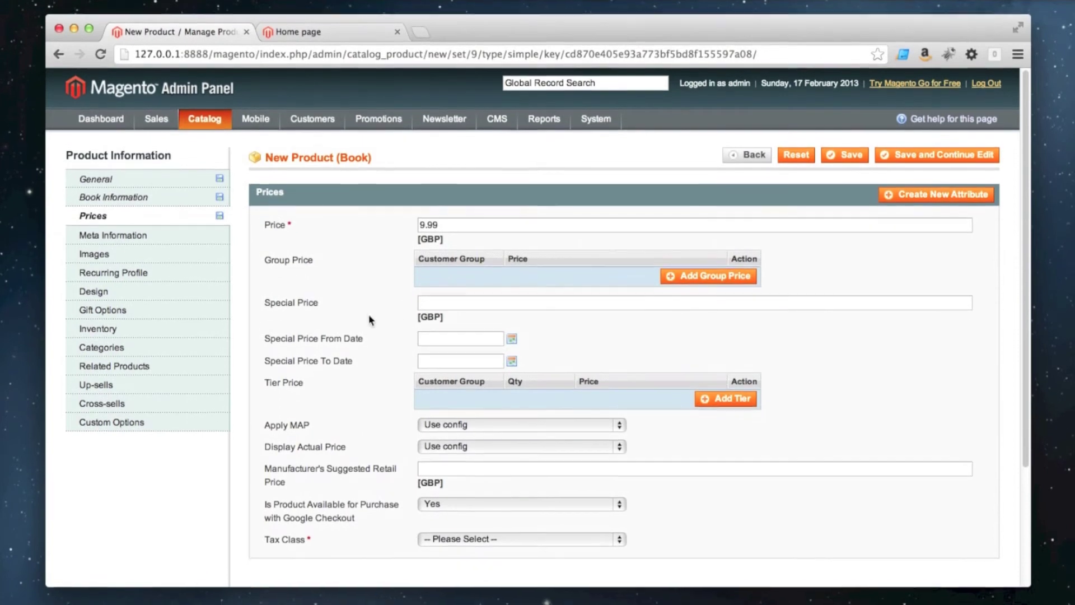
# Step: Add a tier price of 7.99 for all customer groups at a quantity of 5 and above
pyautogui.scroll(-3, 570, 308)
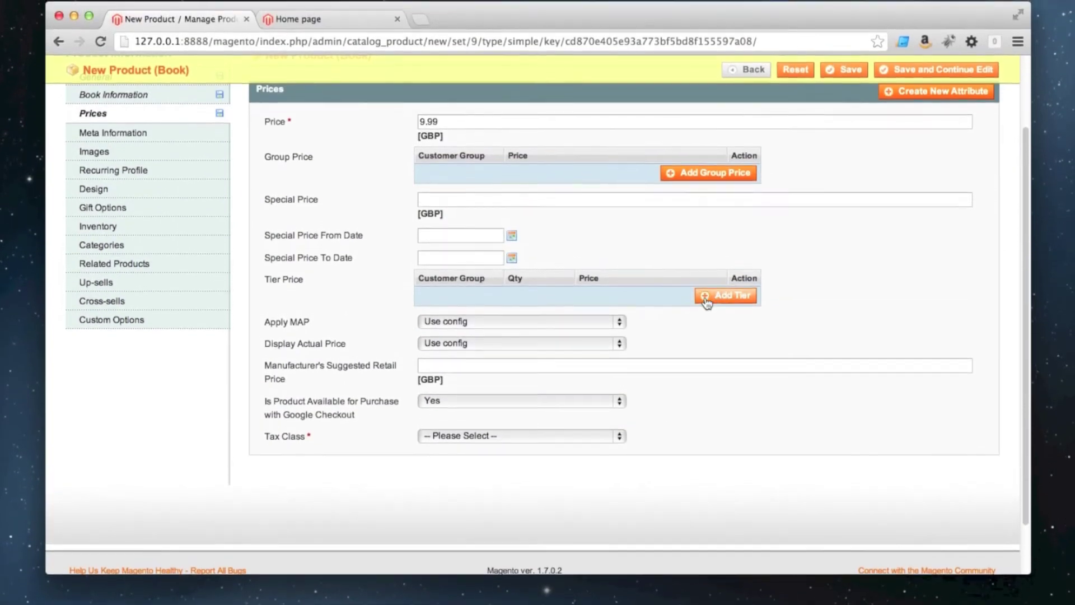
pyautogui.click(727, 301)
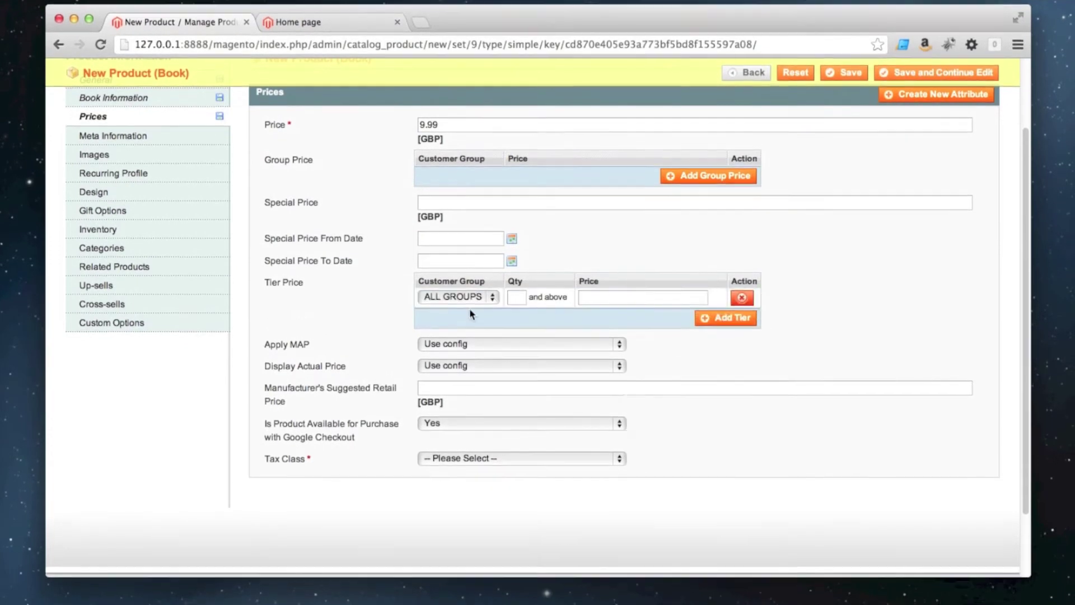
pyautogui.click(472, 302)
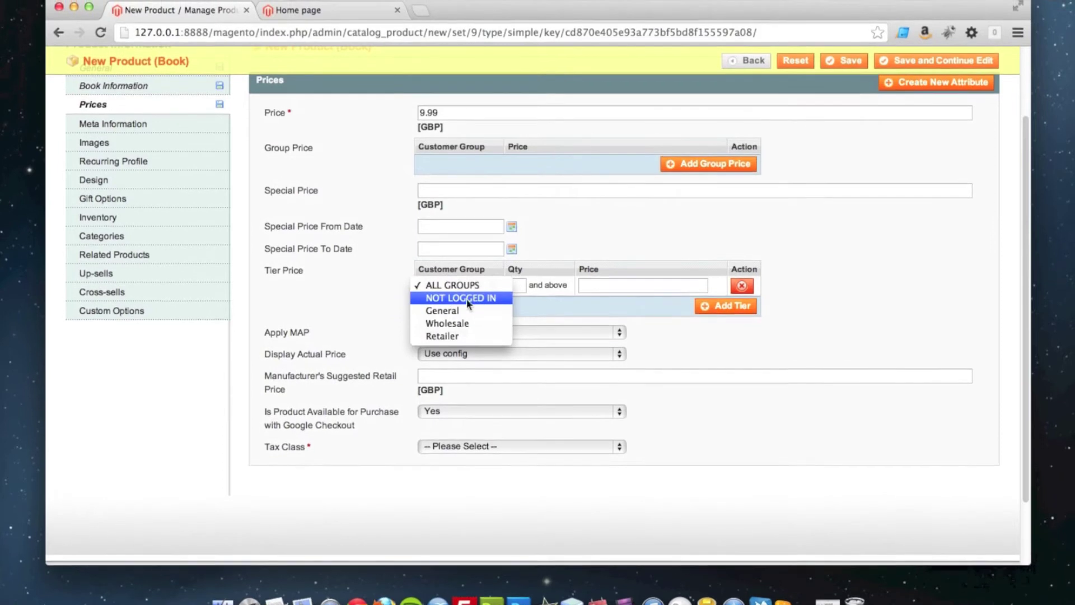
pyautogui.click(533, 300)
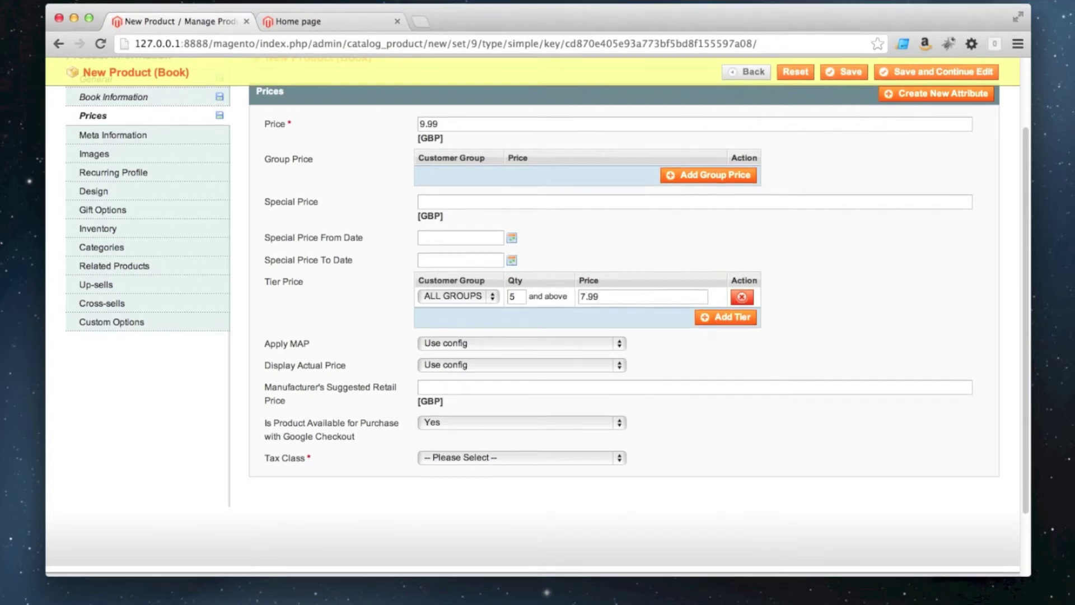
# Step: Add a second tier price of 6.99 for all groups at a quantity of 10 and above
pyautogui.click(709, 318)
pyautogui.click(516, 301)
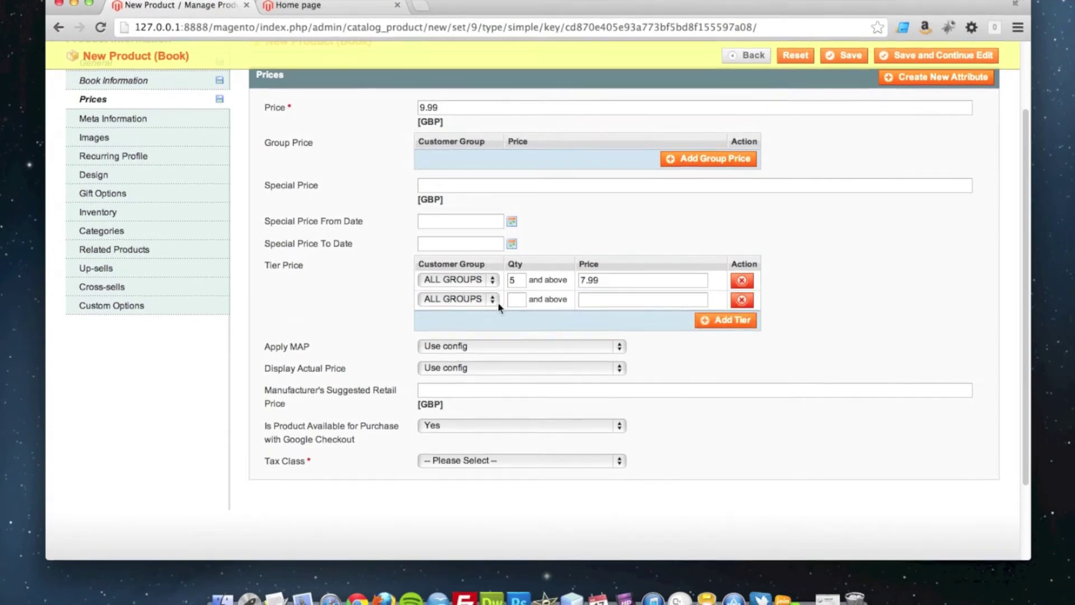
pyautogui.write('10')
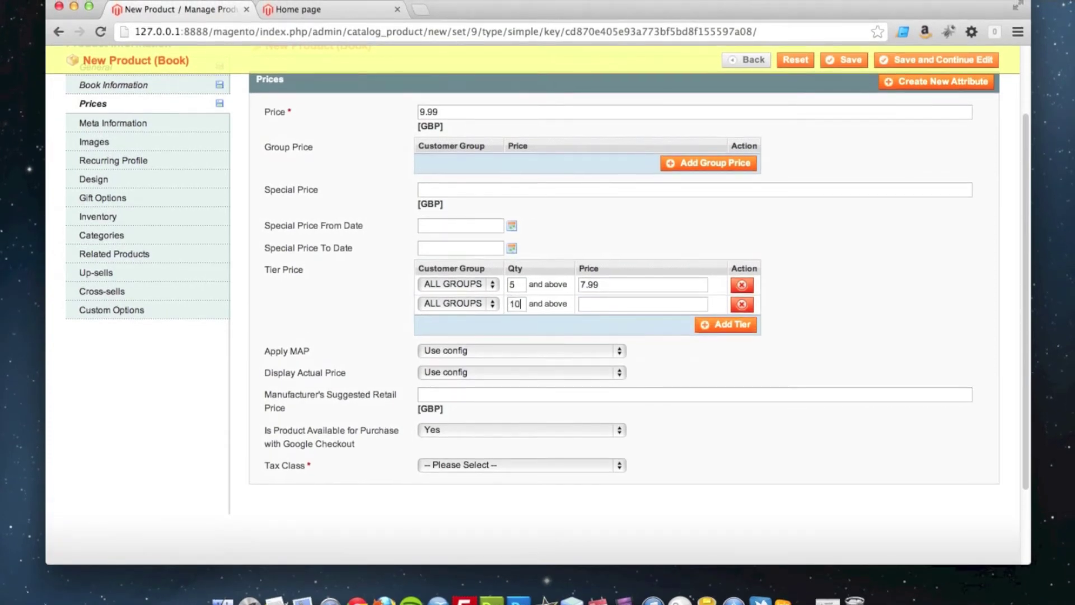
pyautogui.click(635, 305)
pyautogui.write('6.99')
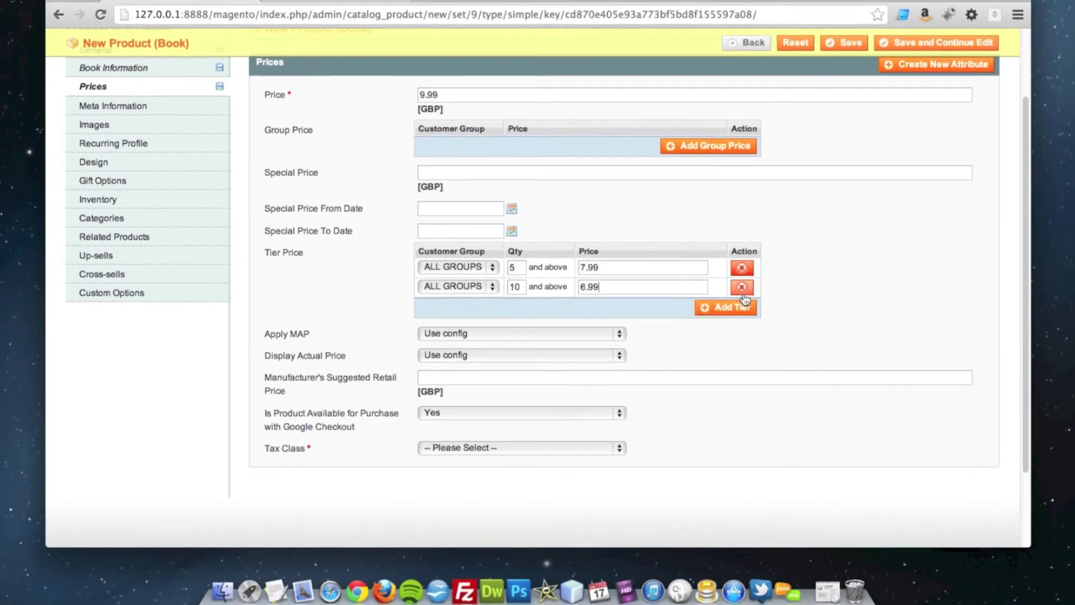
# Step: Delete both tier prices from the product
pyautogui.click(742, 302)
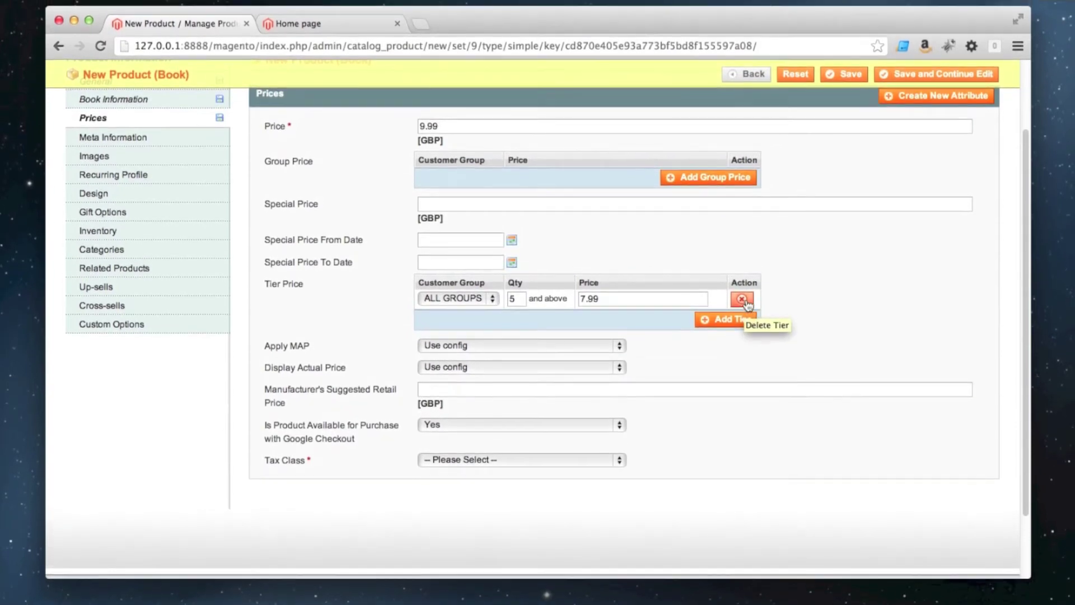
pyautogui.click(742, 302)
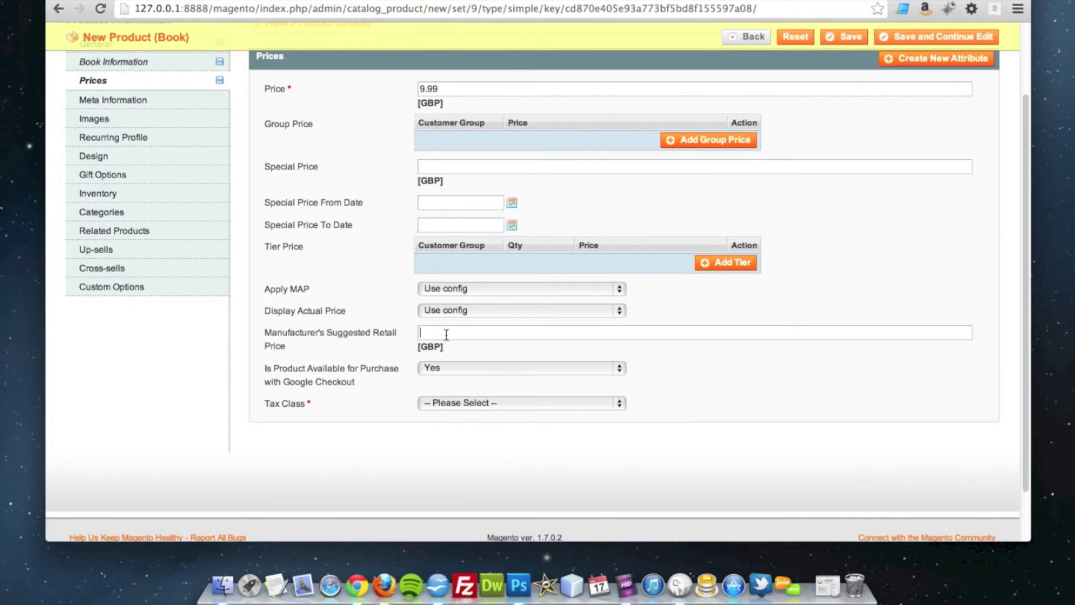
# Step: Set the product's tax class to Taxable Goods
pyautogui.click(446, 334)
pyautogui.click(445, 405)
pyautogui.click(453, 429)
# Step: Enter "zombie, survival, guide, zombies, the undead" as the meta keywords in the product's meta information
pyautogui.scroll(2, 314, 387)
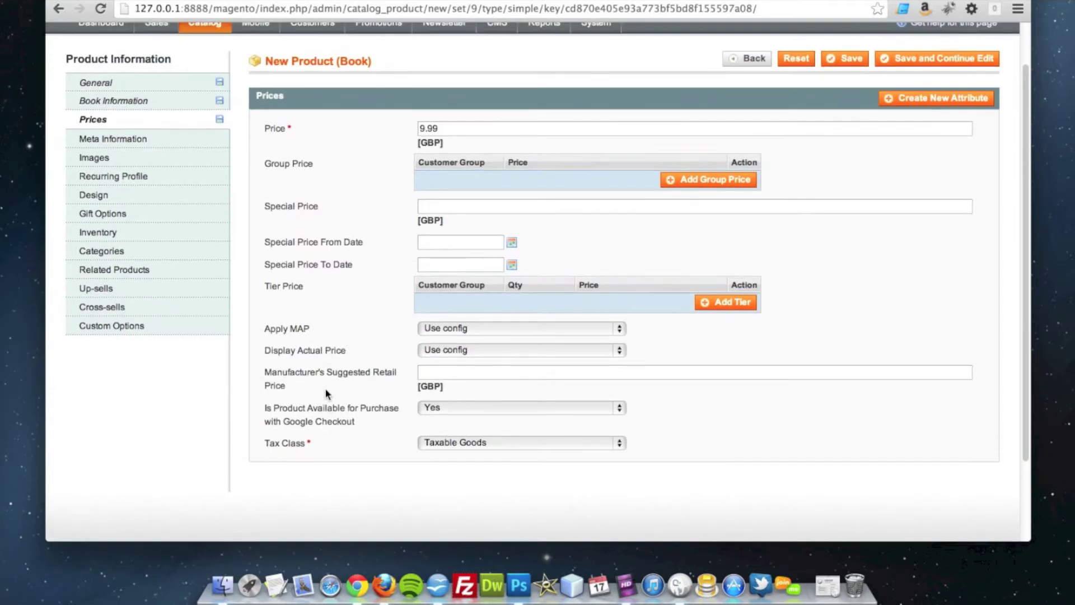
pyautogui.scroll(1, 312, 376)
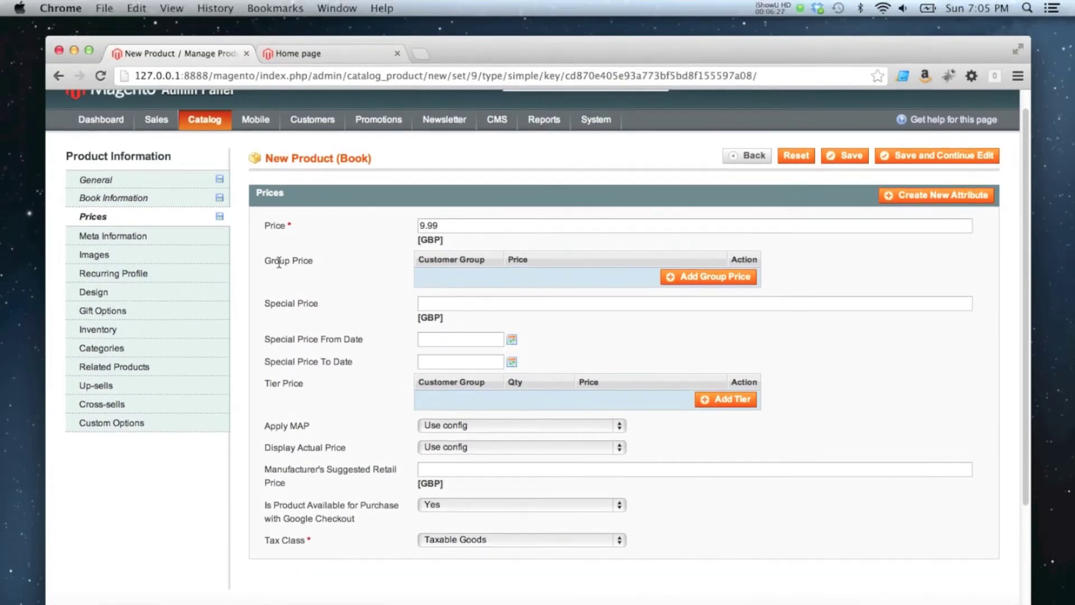
pyautogui.click(145, 239)
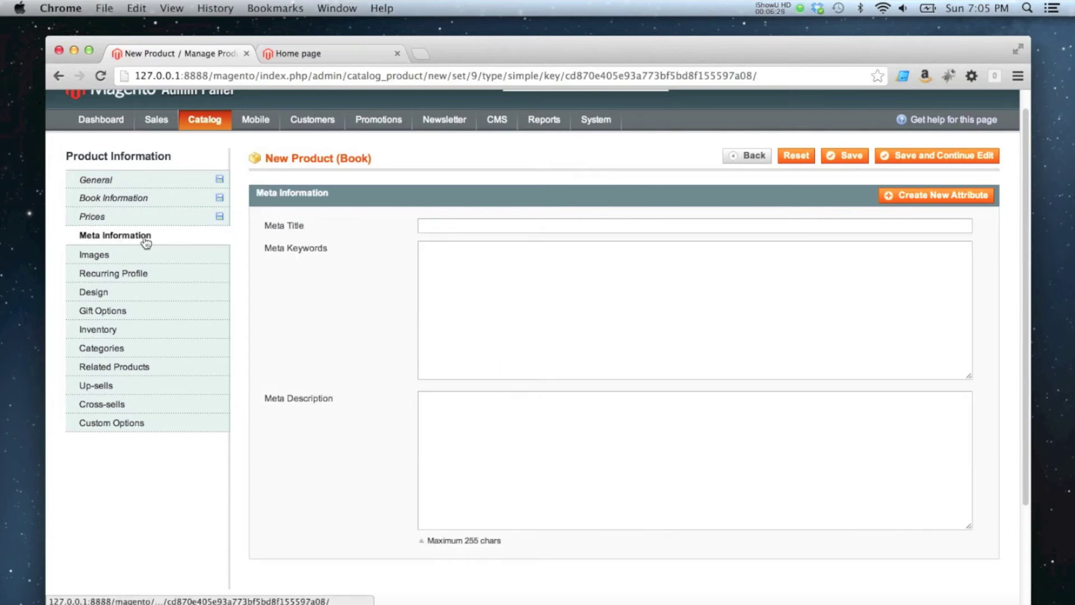
pyautogui.click(462, 228)
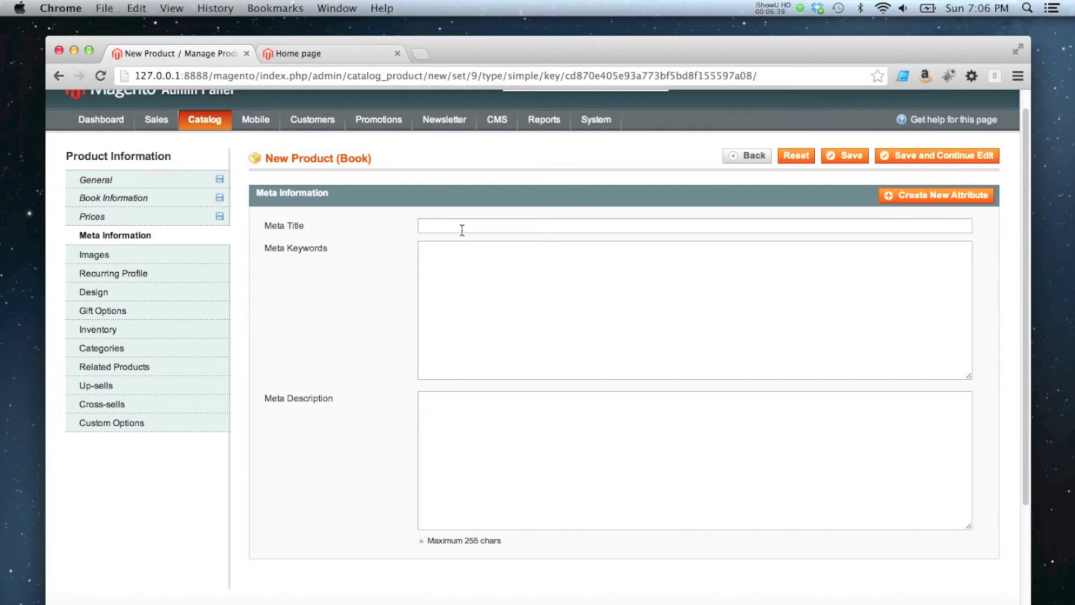
pyautogui.click(462, 225)
pyautogui.write('zombie, surviv')
pyautogui.press('BackSpace')
pyautogui.press('BackSpace')
pyautogui.press('BackSpace')
pyautogui.write('vival, guide, zombies, the undead')
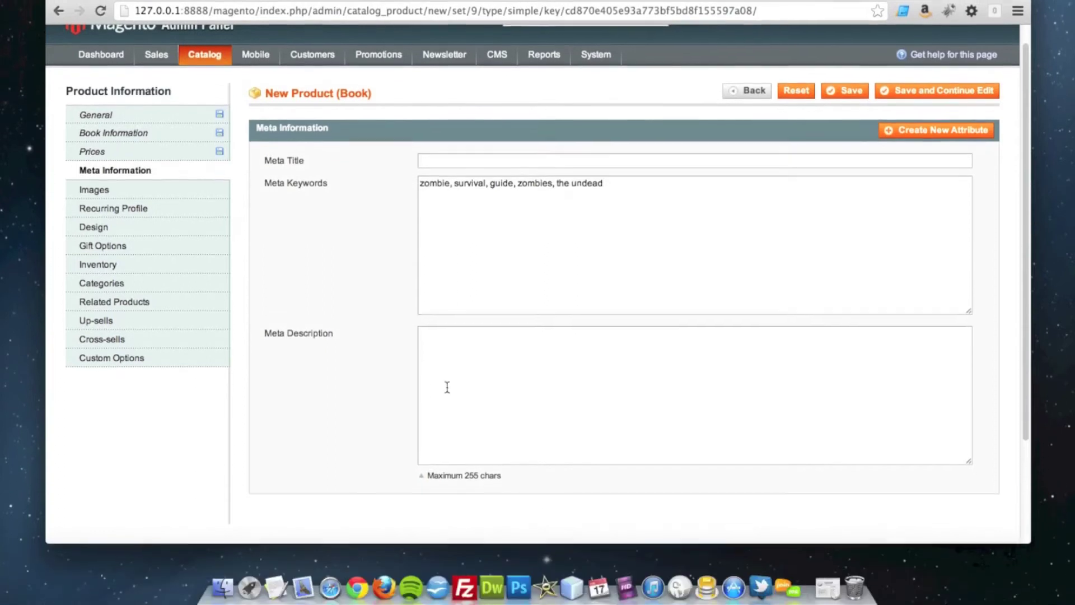
# Step: Fill in the meta description with "A great book for people wishing to survive a zombie apocalypse."
pyautogui.click(449, 448)
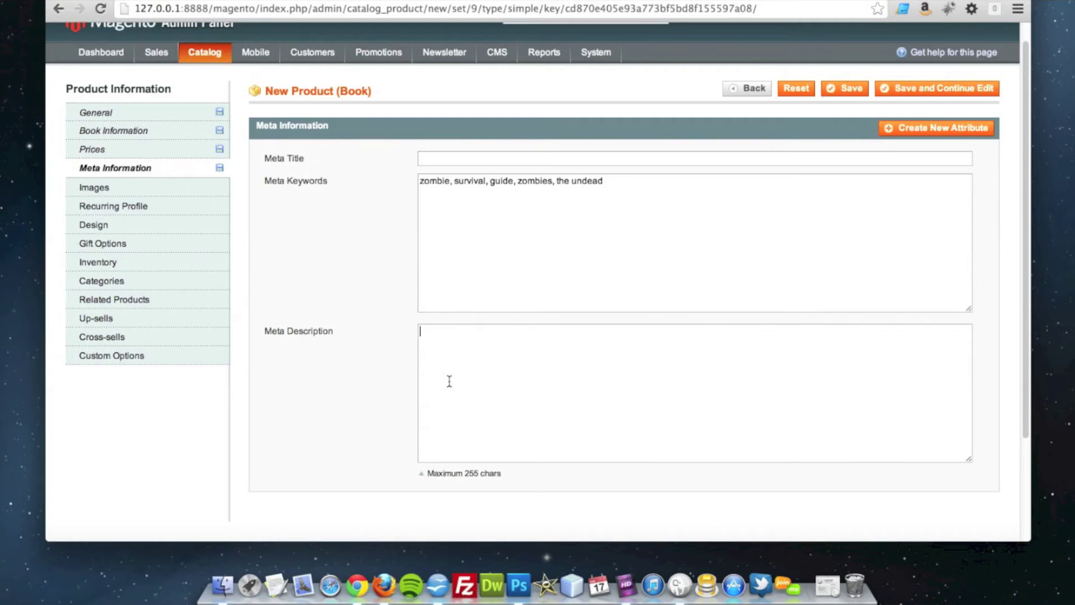
pyautogui.write('A great book for people wishi')
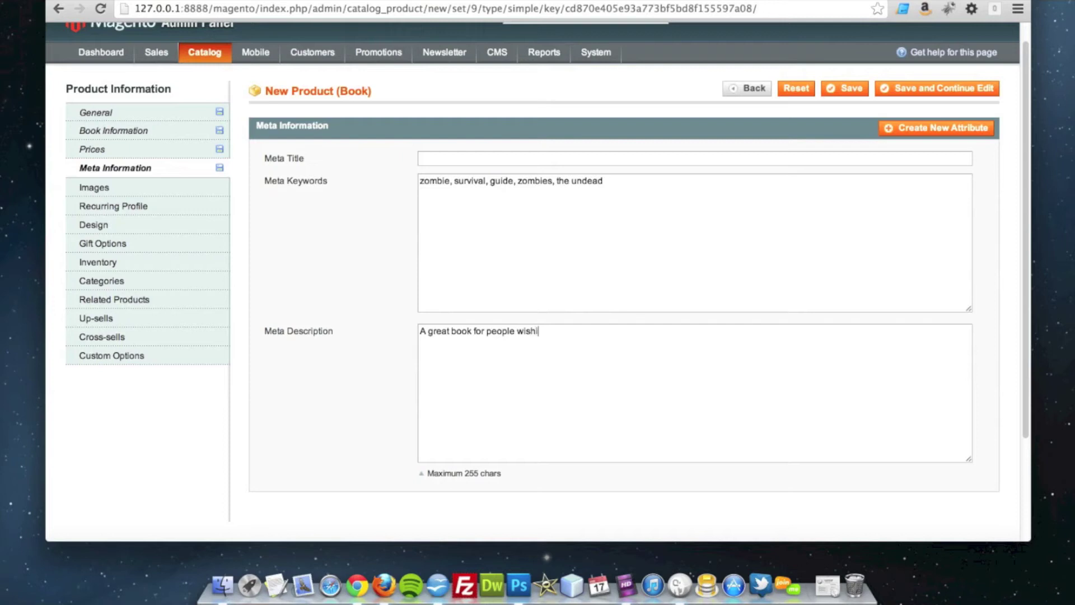
pyautogui.write('ng to survive a zombie apoc')
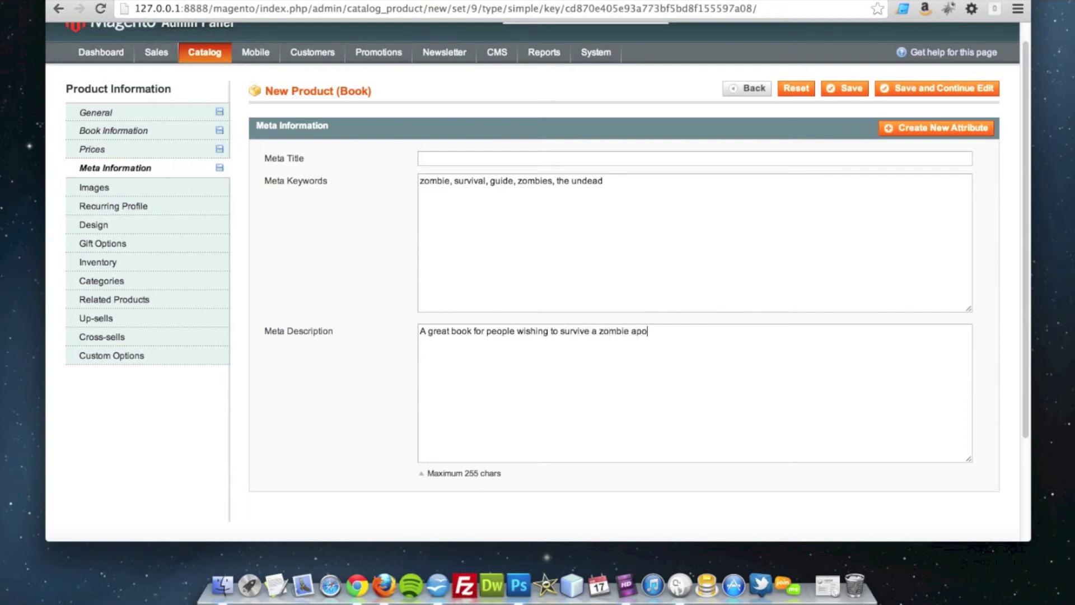
pyautogui.write('alypse.')
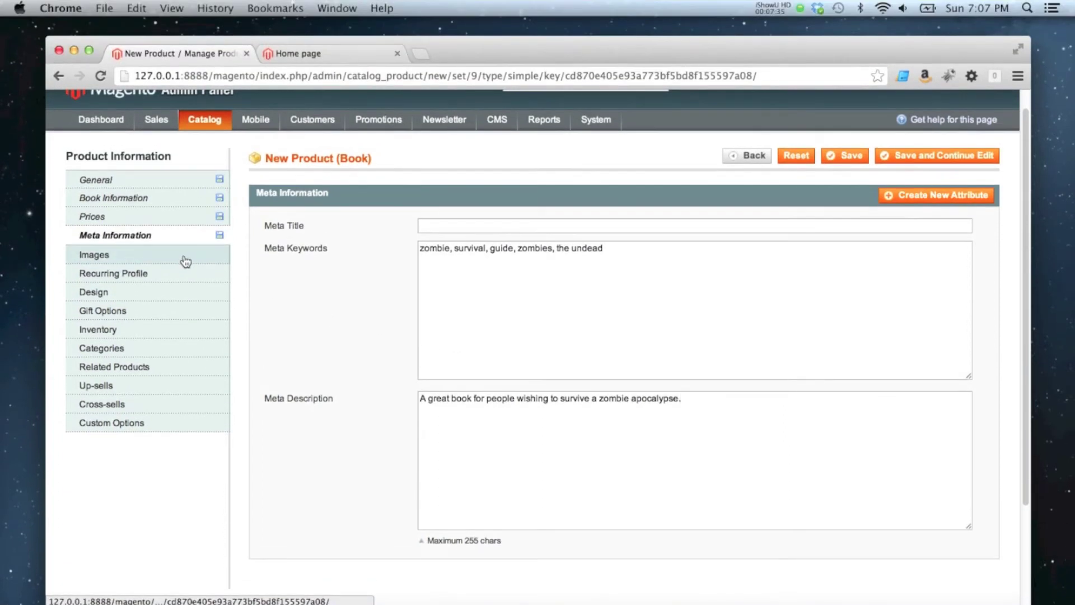
# Step: Upload zombie-2.jpg and zombie.jpg from the Desktop as images of the product
pyautogui.click(117, 261)
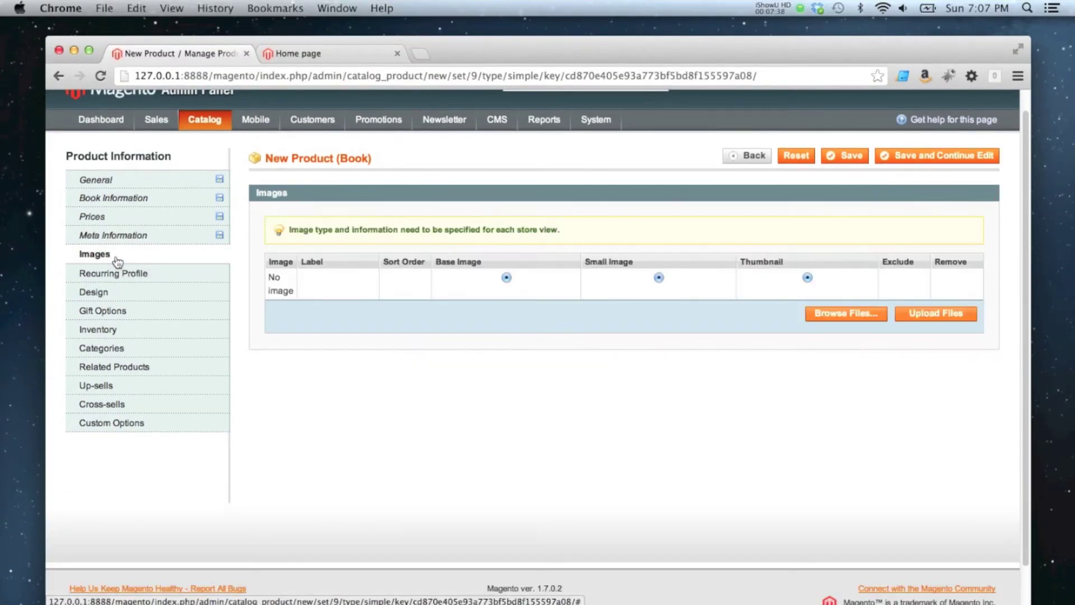
pyautogui.click(130, 239)
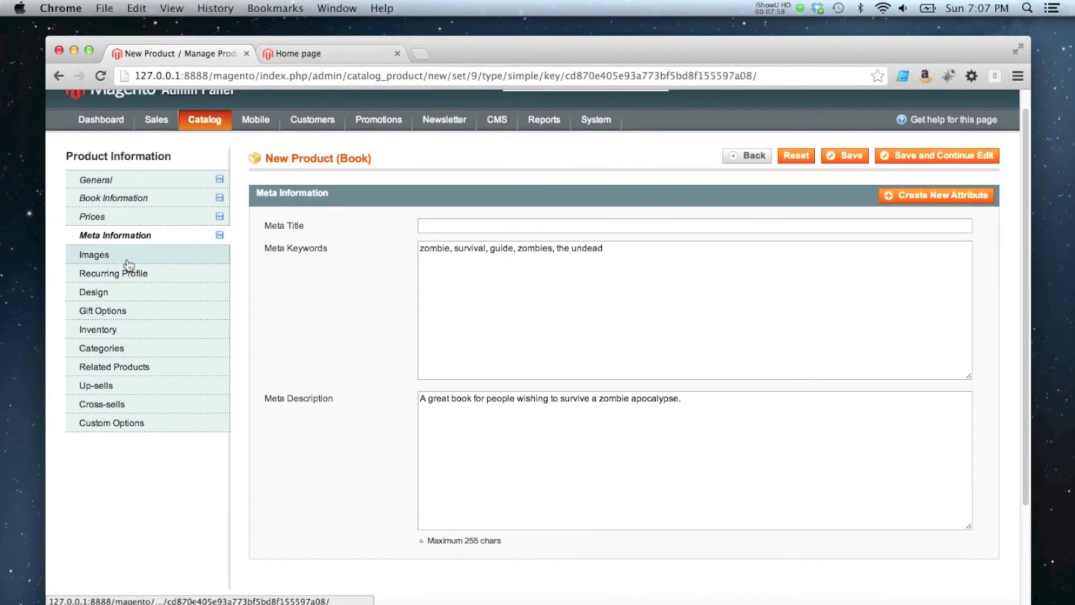
pyautogui.click(127, 258)
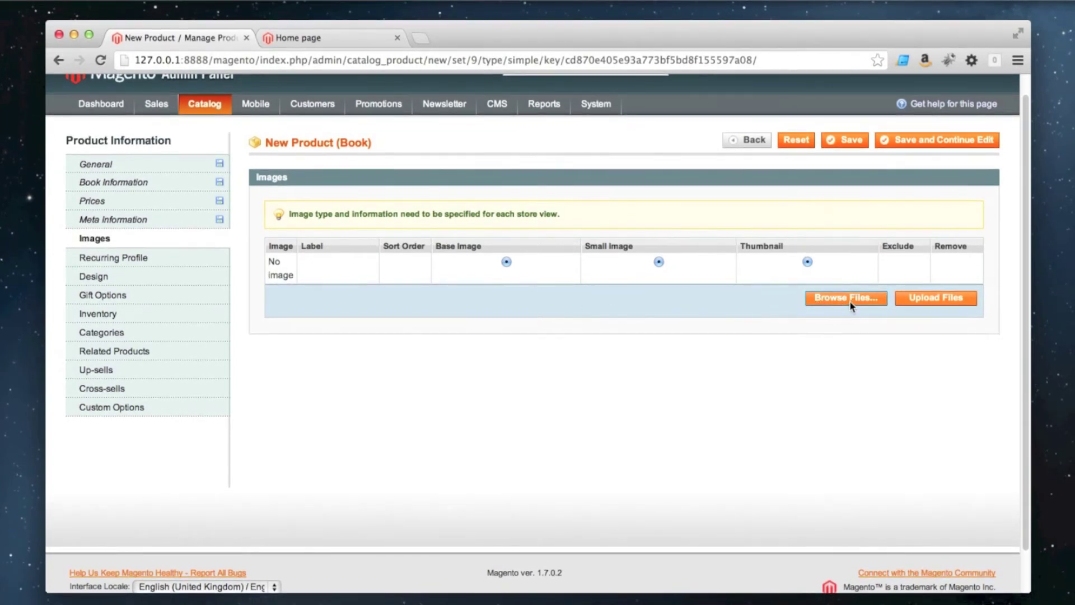
pyautogui.click(849, 301)
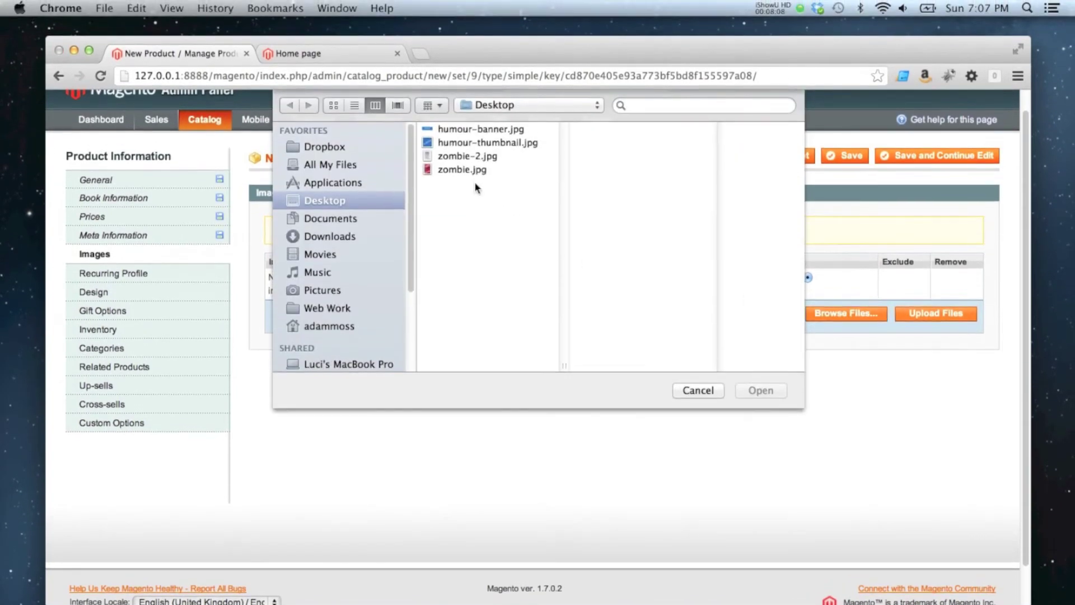
pyautogui.click(464, 158)
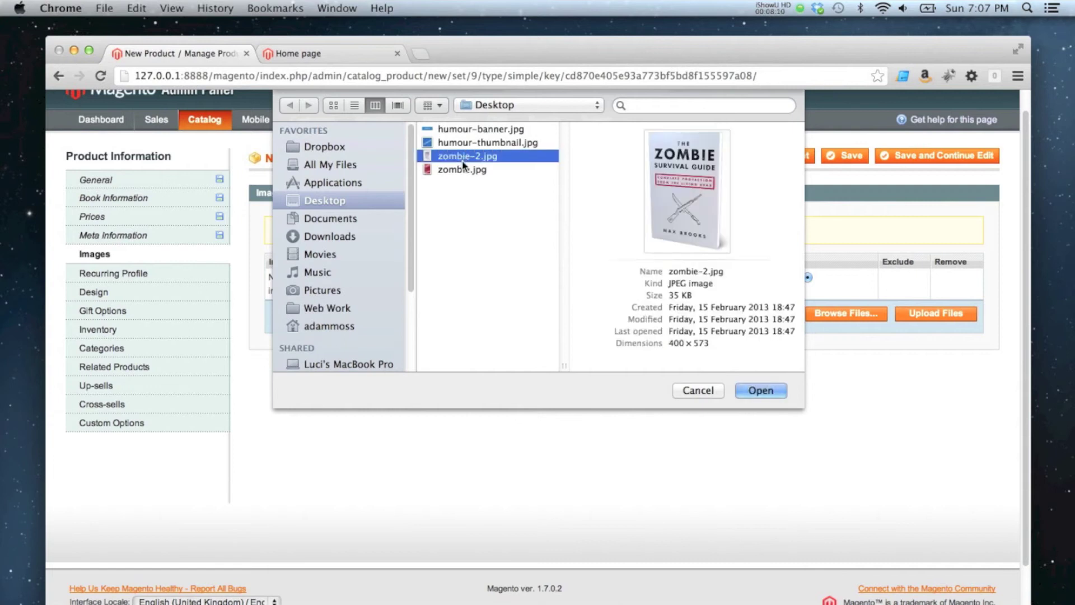
pyautogui.keyDown('shift'); pyautogui.click(476, 171); pyautogui.keyUp('shift')
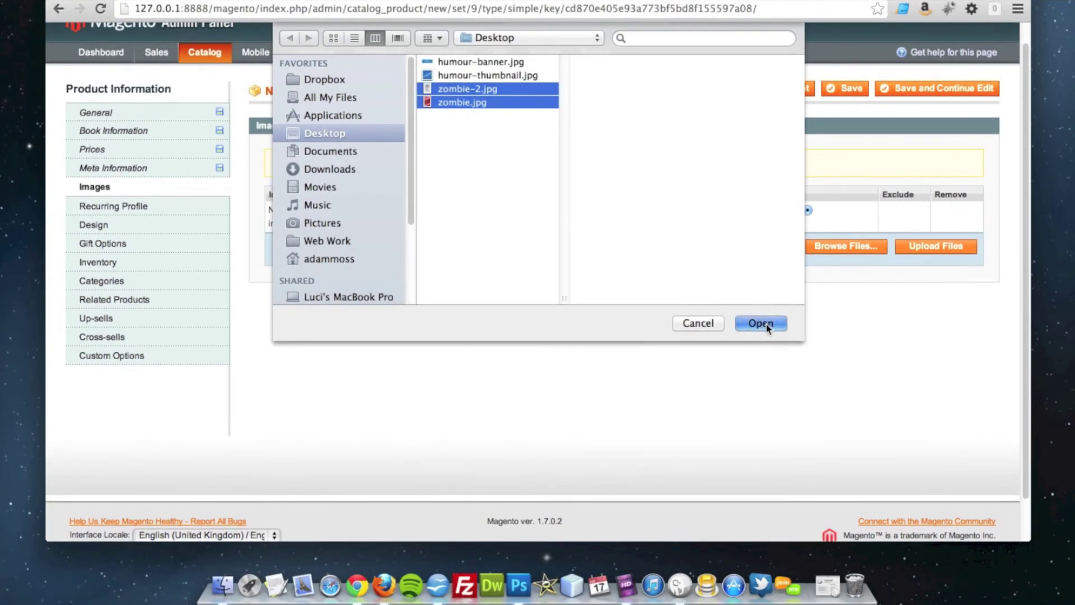
pyautogui.click(766, 334)
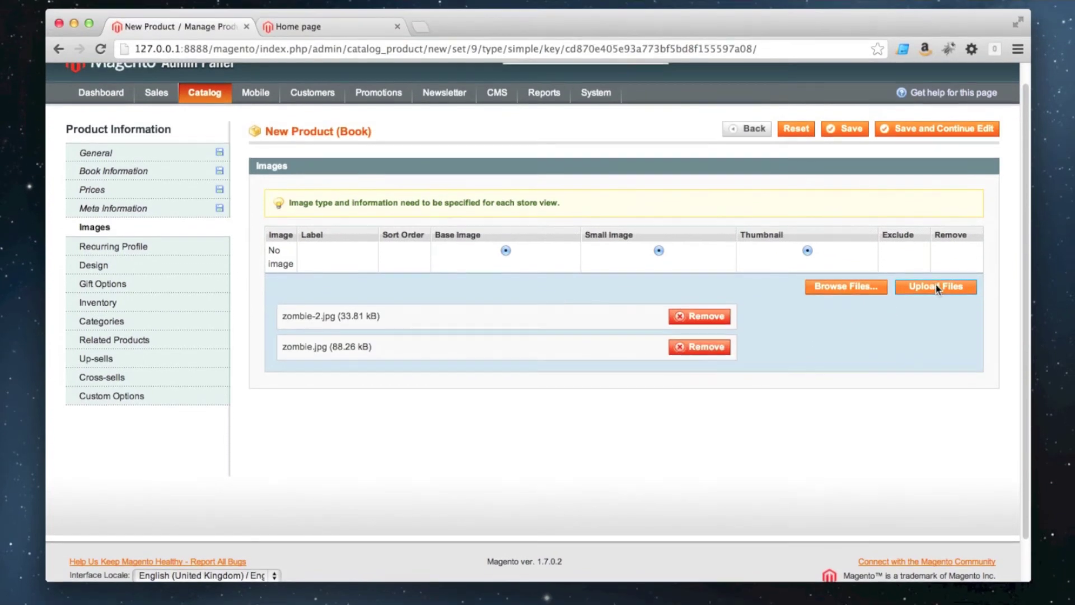
pyautogui.click(936, 246)
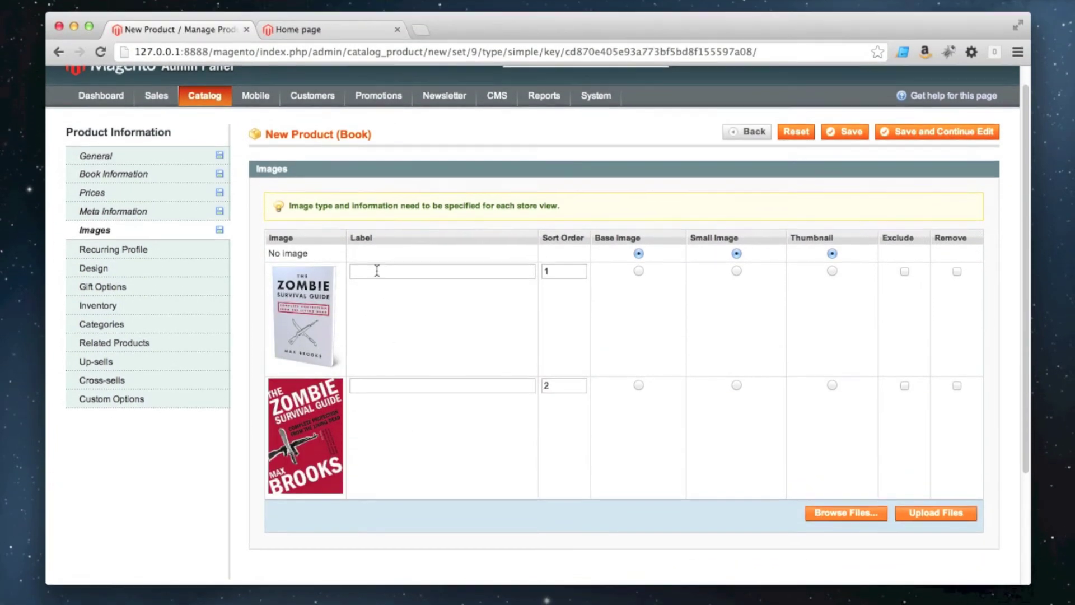
# Step: Label the white book cover image "Alternative Cover" and the red one "UK Cover"
pyautogui.click(378, 227)
pyautogui.write('Alternative Co')
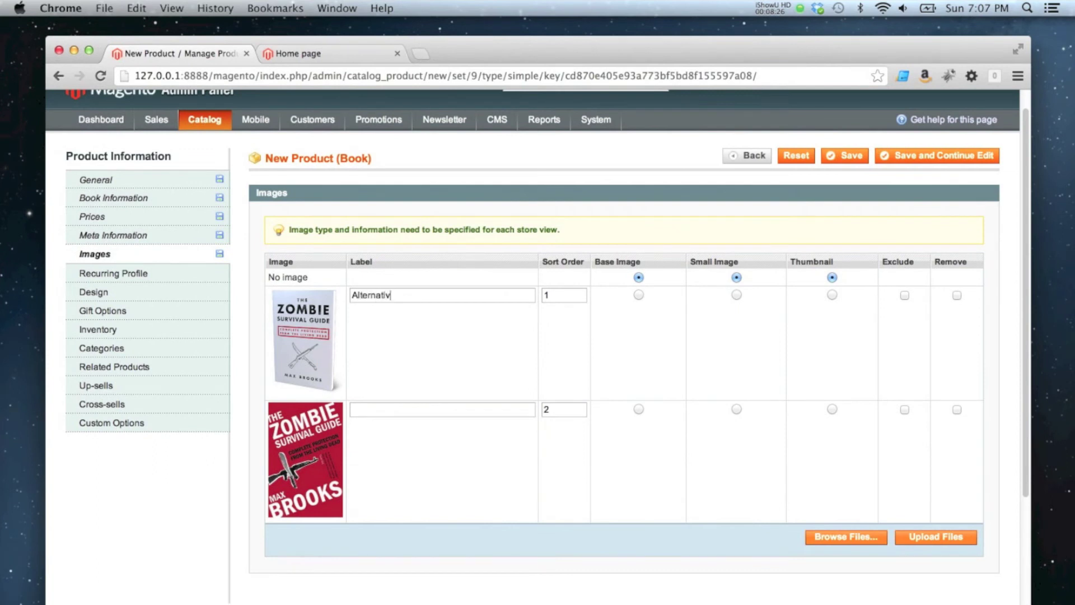
pyautogui.write('ver')
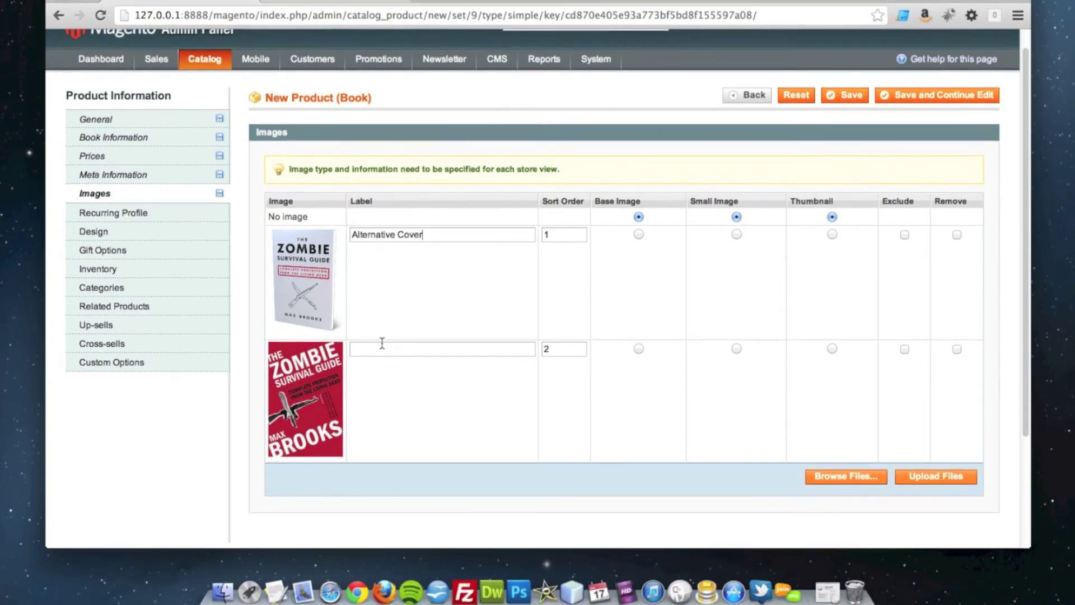
pyautogui.click(383, 409)
pyautogui.write('UK Cove')
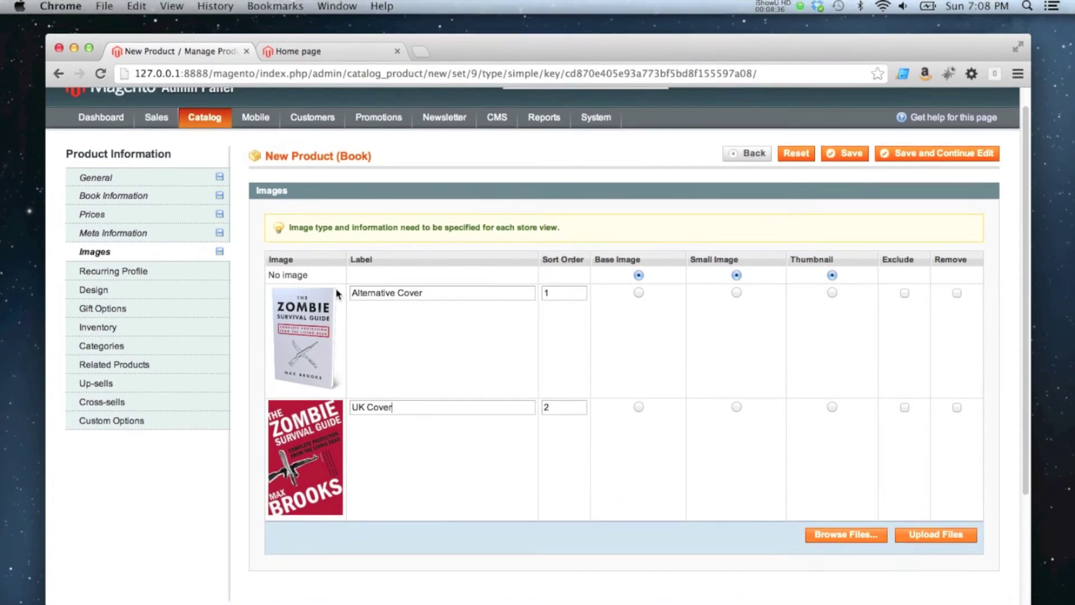
pyautogui.moveTo(269, 279); pyautogui.dragTo(308, 278)
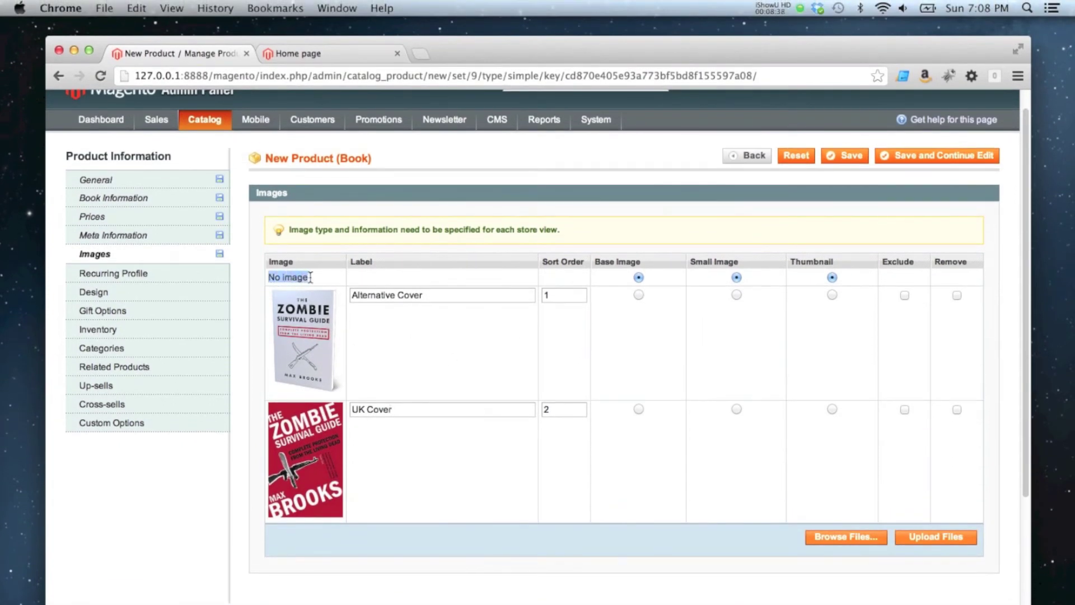
pyautogui.click(577, 280)
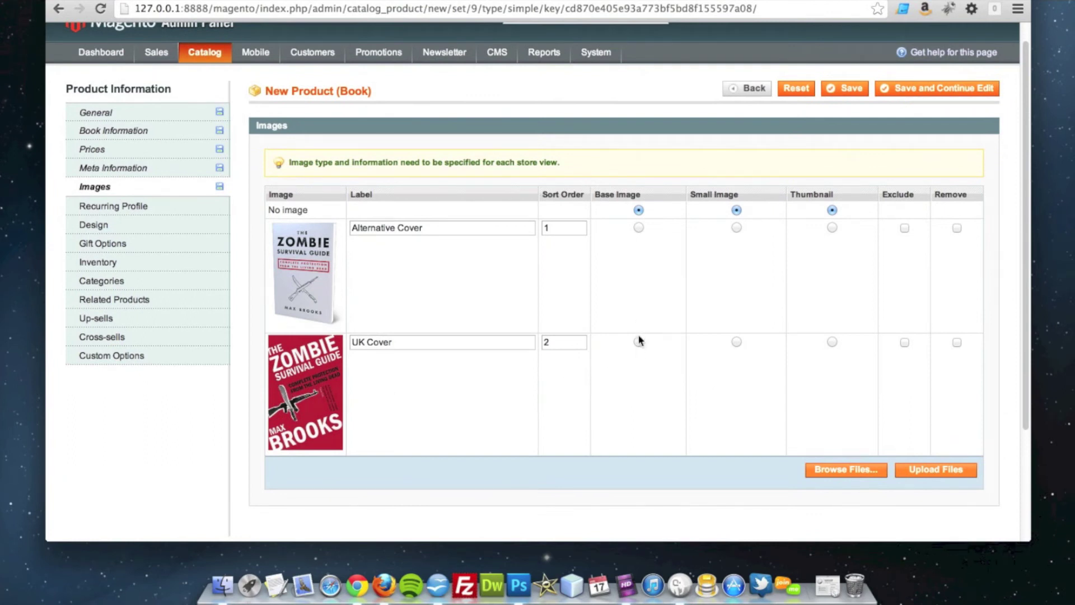
# Step: Set the sort order of the UK Cover image to 1 and of the Alternative Cover image to 2
pyautogui.moveTo(584, 343); pyautogui.dragTo(533, 339)
pyautogui.write('1')
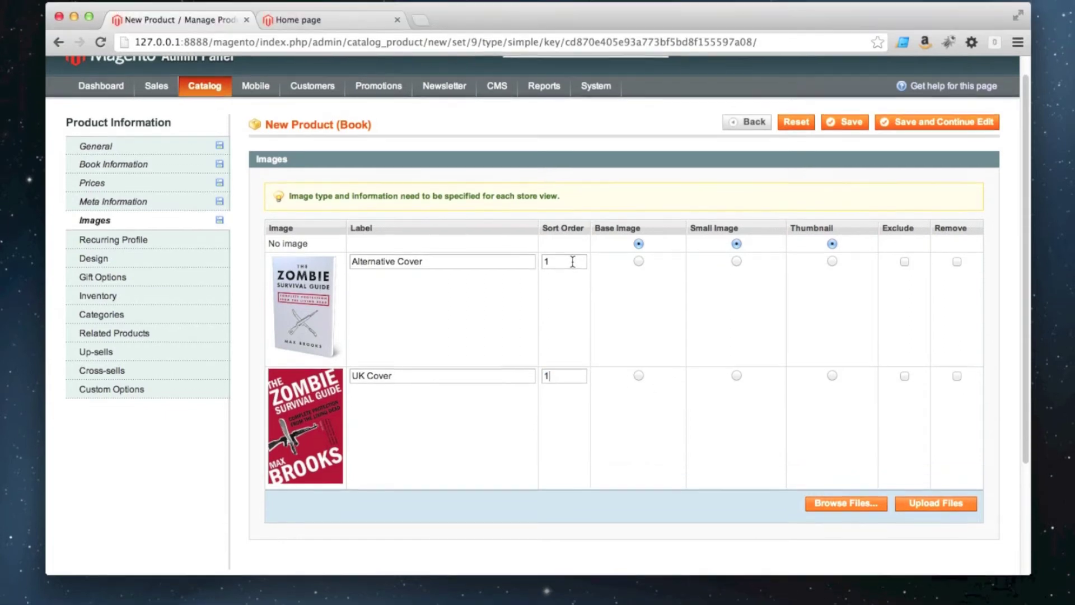
pyautogui.moveTo(585, 229); pyautogui.dragTo(533, 228)
pyautogui.write('2')
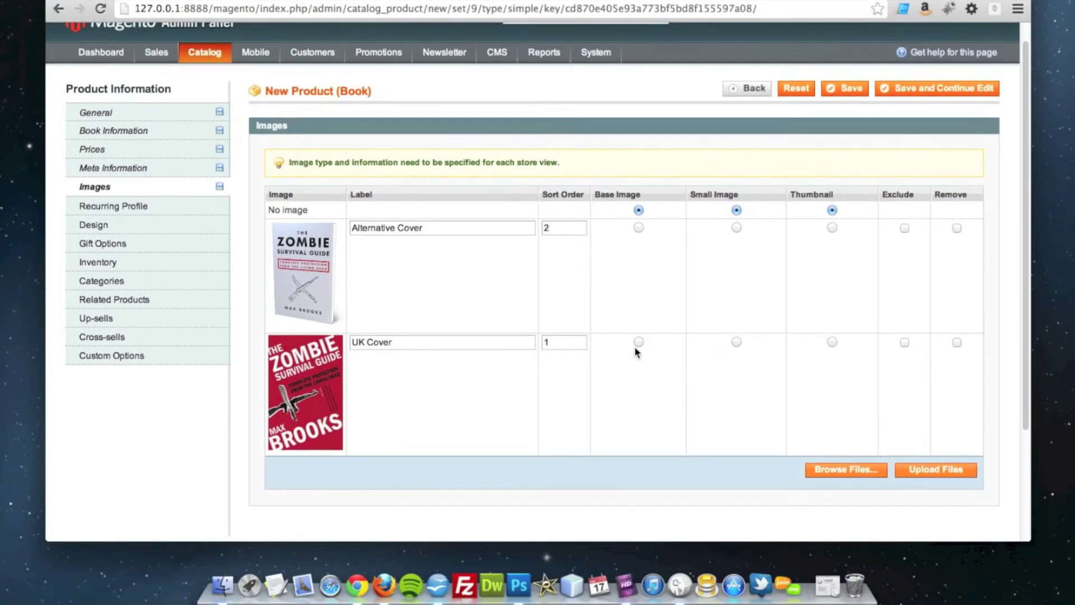
# Step: Use the UK Cover image as the product's base image, small image and thumbnail
pyautogui.click(638, 342)
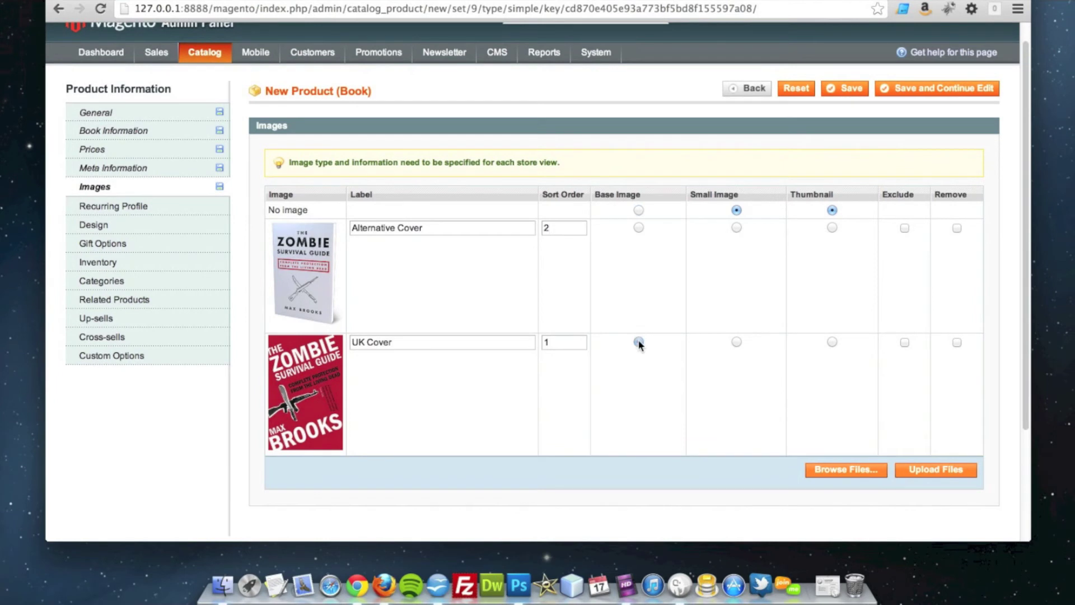
pyautogui.click(736, 342)
pyautogui.click(832, 342)
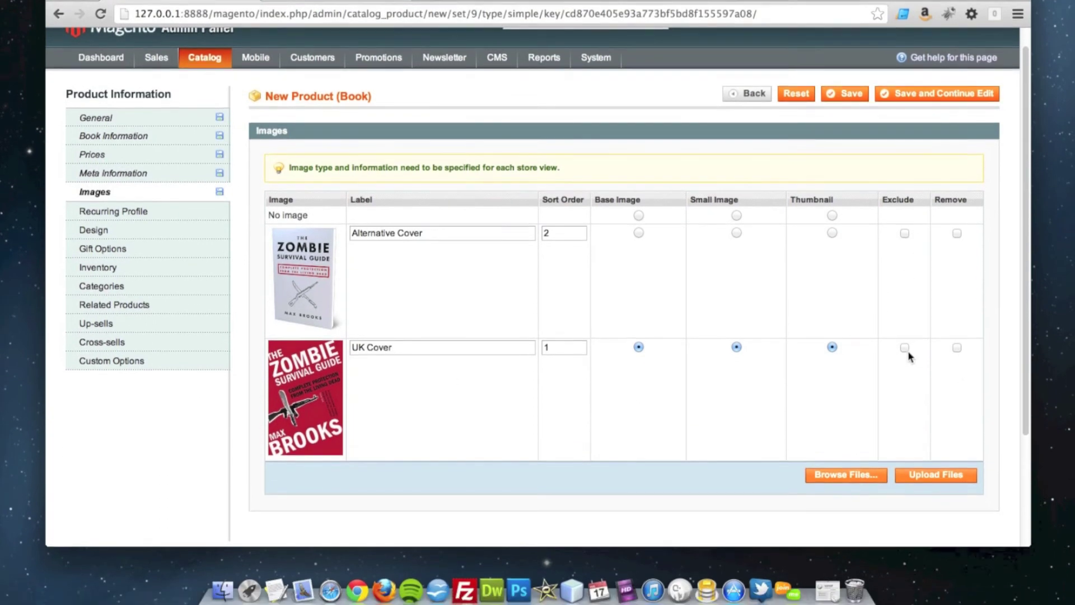
# Step: Try excluding the UK Cover image and marking the Alternative Cover image for removal, and clear both options again
pyautogui.click(904, 342)
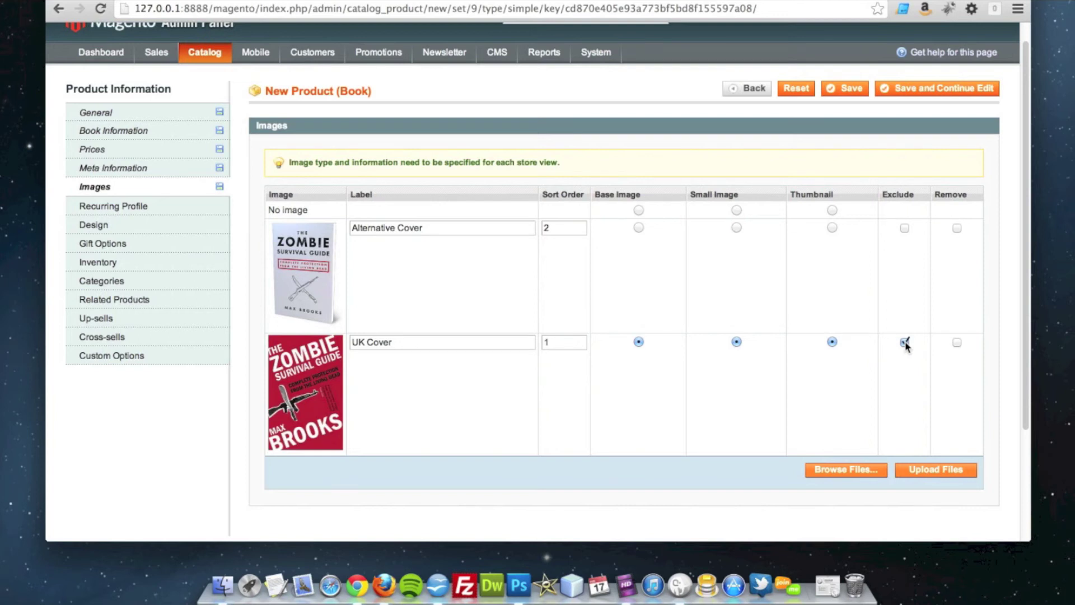
pyautogui.click(905, 342)
pyautogui.click(904, 342)
pyautogui.click(905, 343)
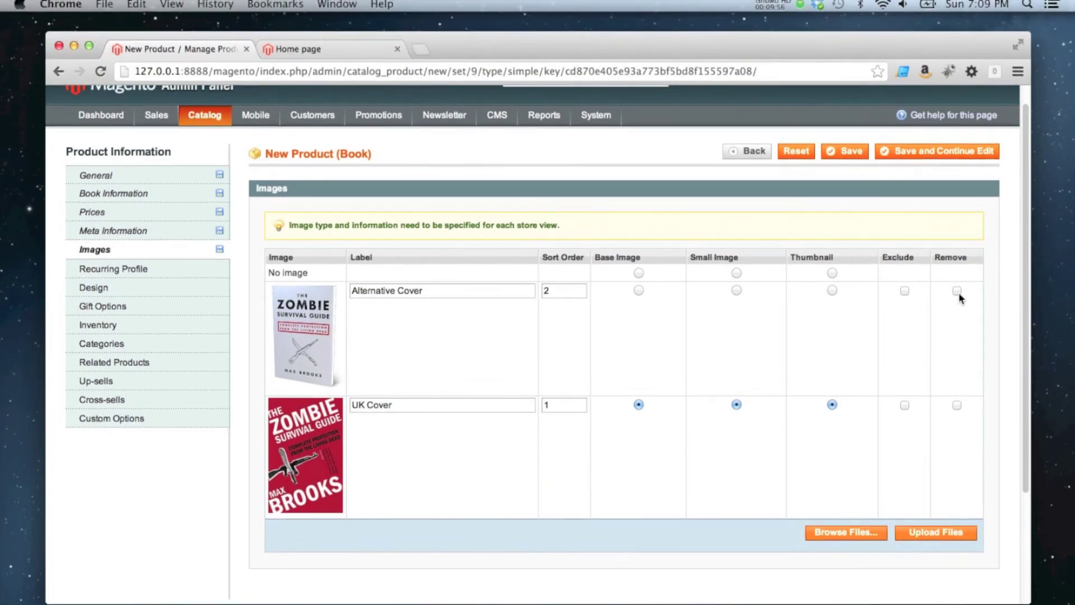
pyautogui.click(957, 291)
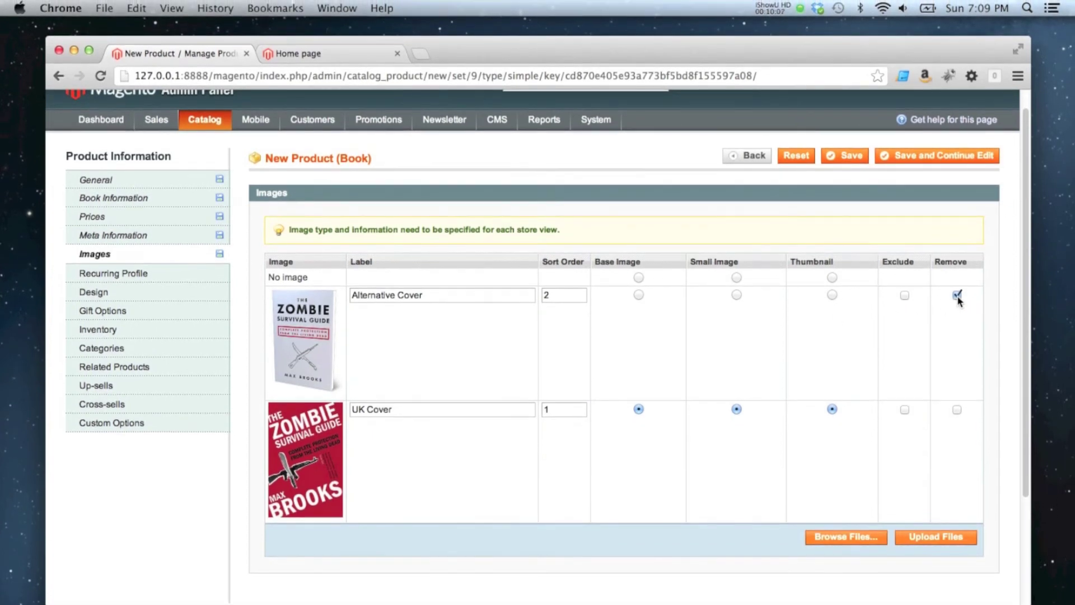
pyautogui.click(956, 295)
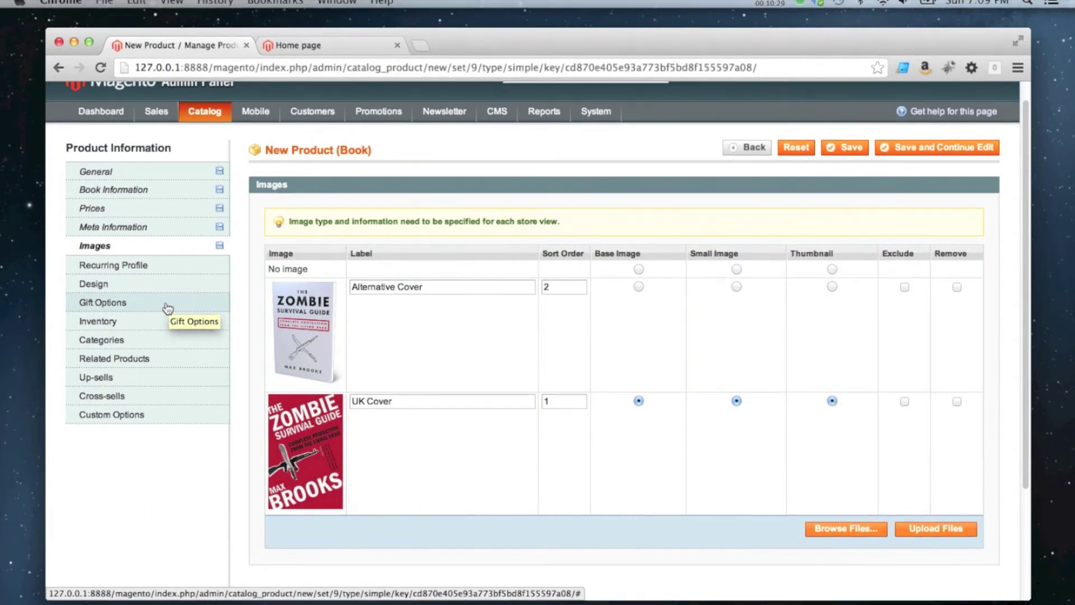
# Step: In the gift options, try overriding the Allow Gift Message setting and restore its use of the config settings
pyautogui.click(146, 308)
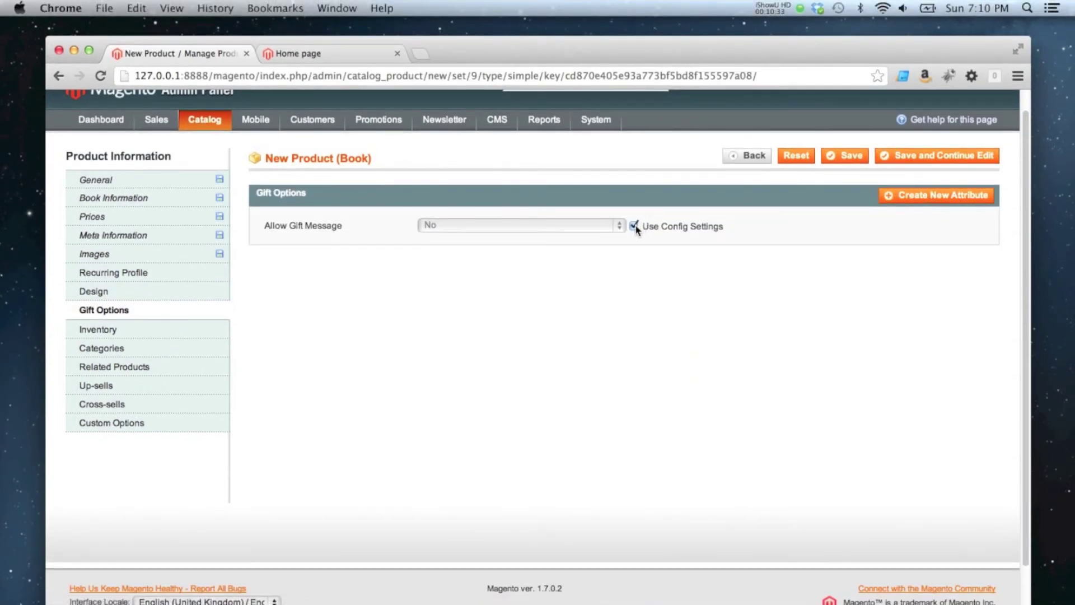
pyautogui.click(635, 226)
pyautogui.click(565, 226)
pyautogui.click(511, 212)
pyautogui.click(619, 225)
pyautogui.click(616, 237)
pyautogui.click(635, 226)
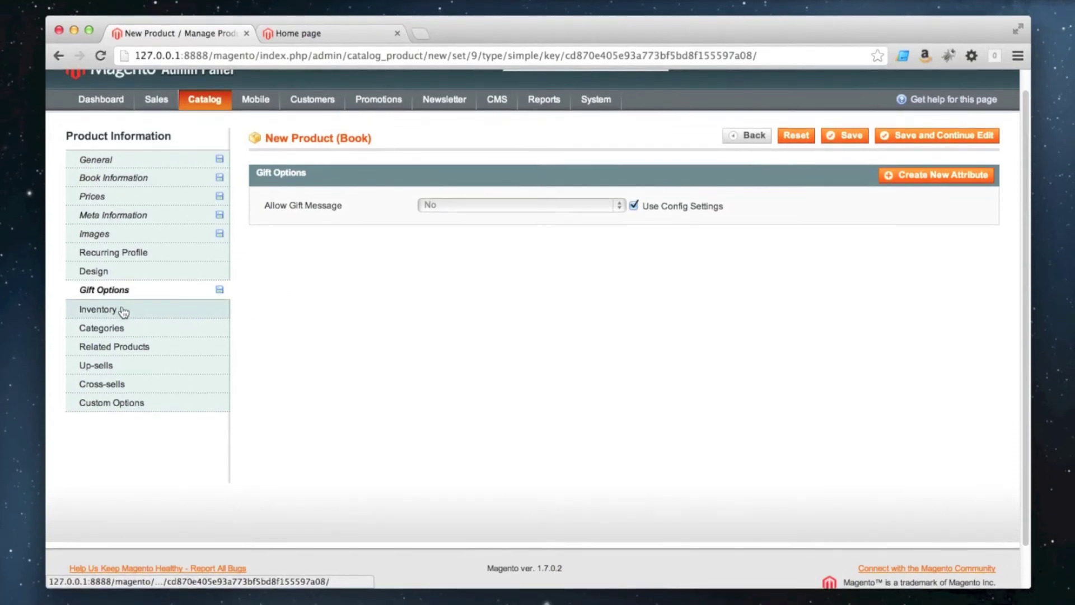
# Step: Open the product's inventory settings and examine how Manage Stock uses the config settings
pyautogui.click(120, 332)
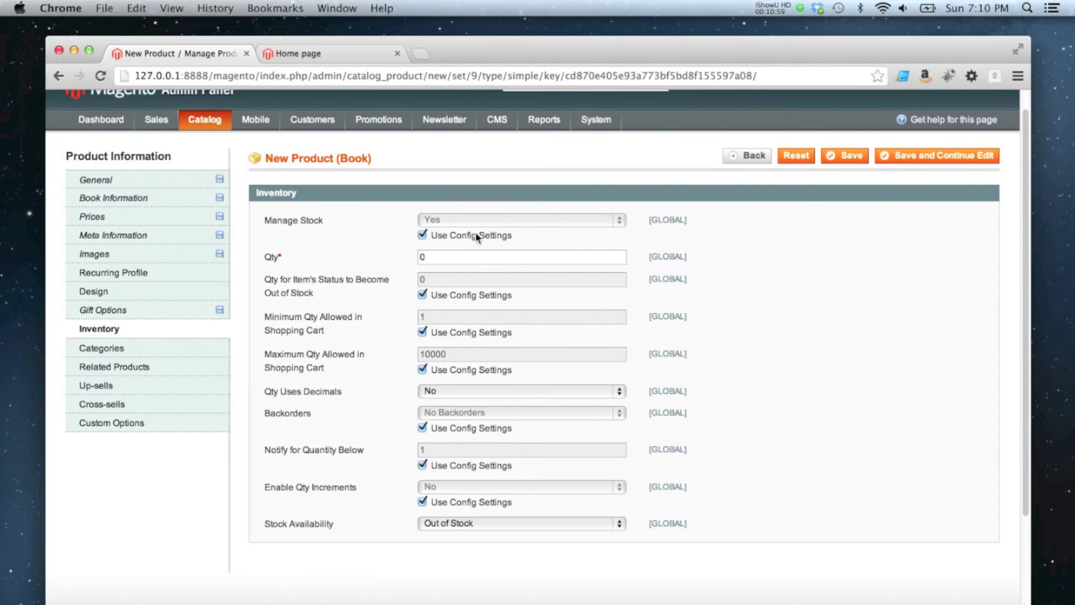
pyautogui.moveTo(514, 234); pyautogui.dragTo(431, 237)
pyautogui.moveTo(601, 123)
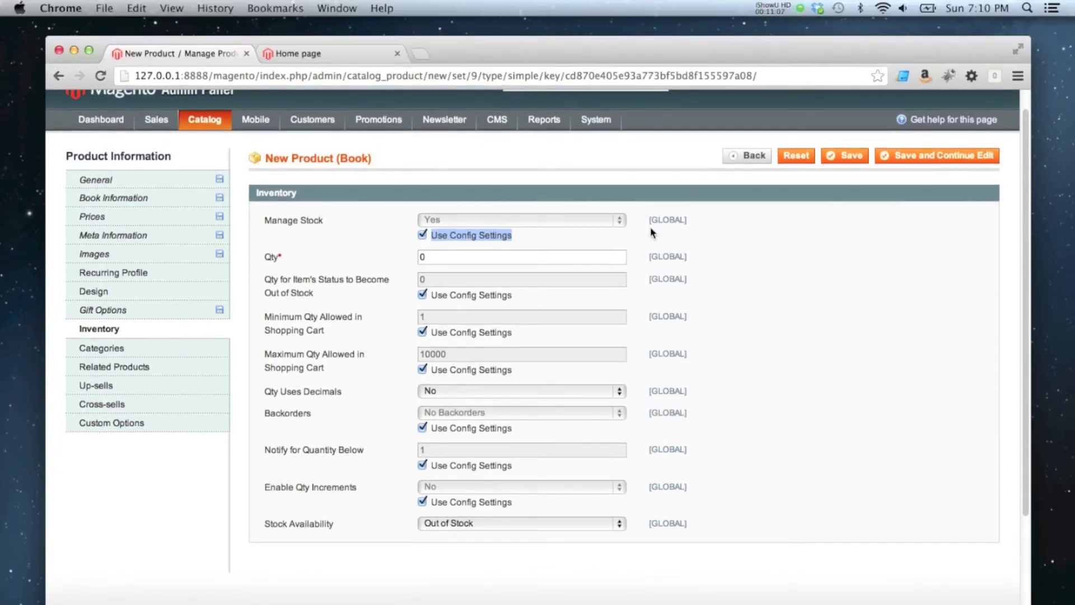
pyautogui.click(651, 162)
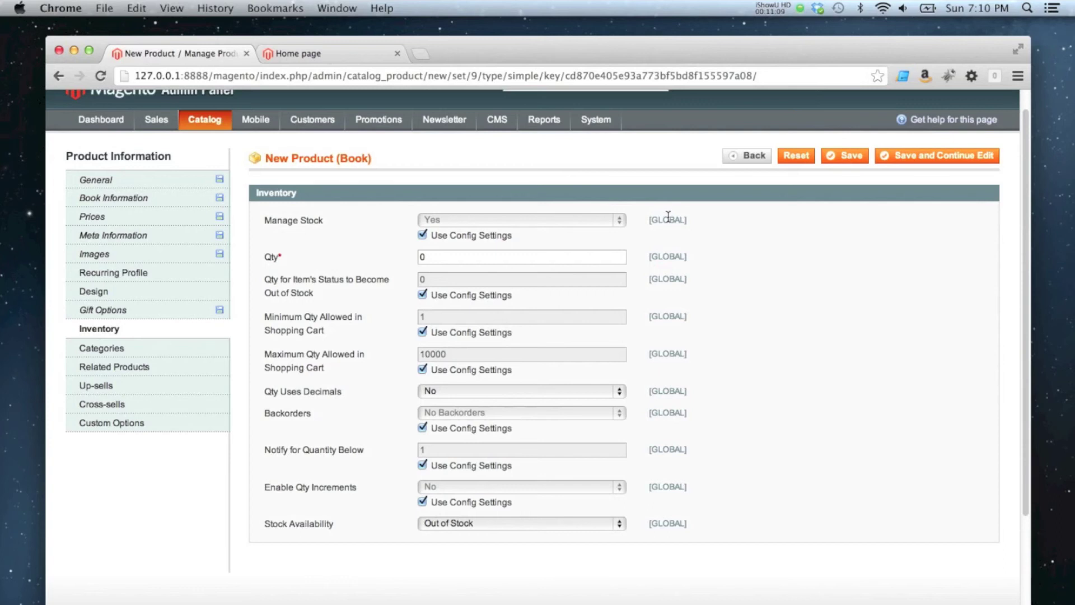
# Step: Try setting Manage Stock to No, and return it to Yes with the config settings in use
pyautogui.click(423, 236)
pyautogui.click(440, 225)
pyautogui.press('Escape')
pyautogui.press('n')
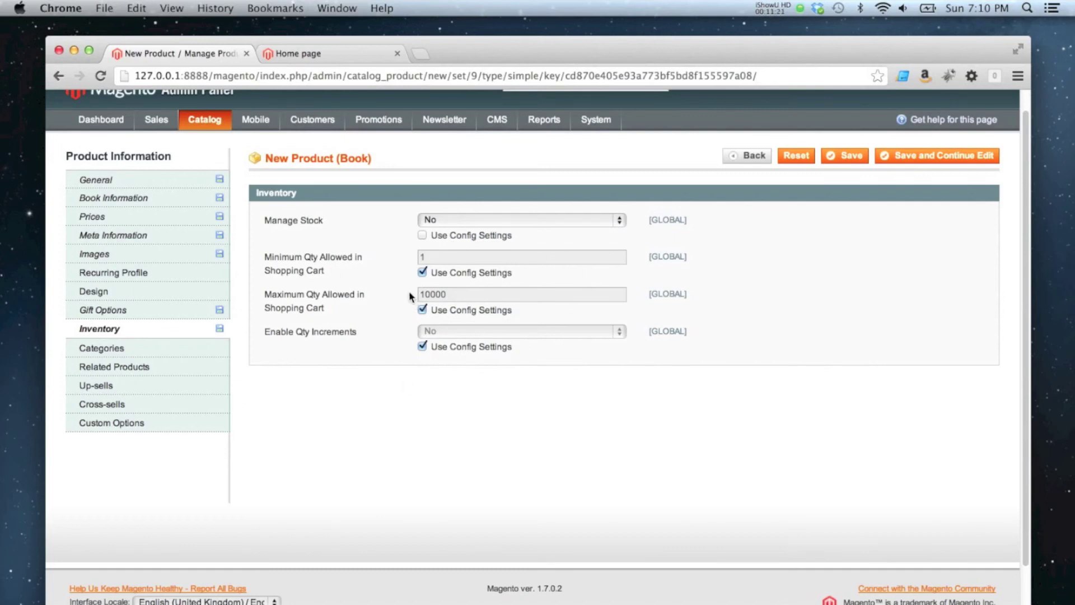
pyautogui.click(437, 223)
pyautogui.press('y')
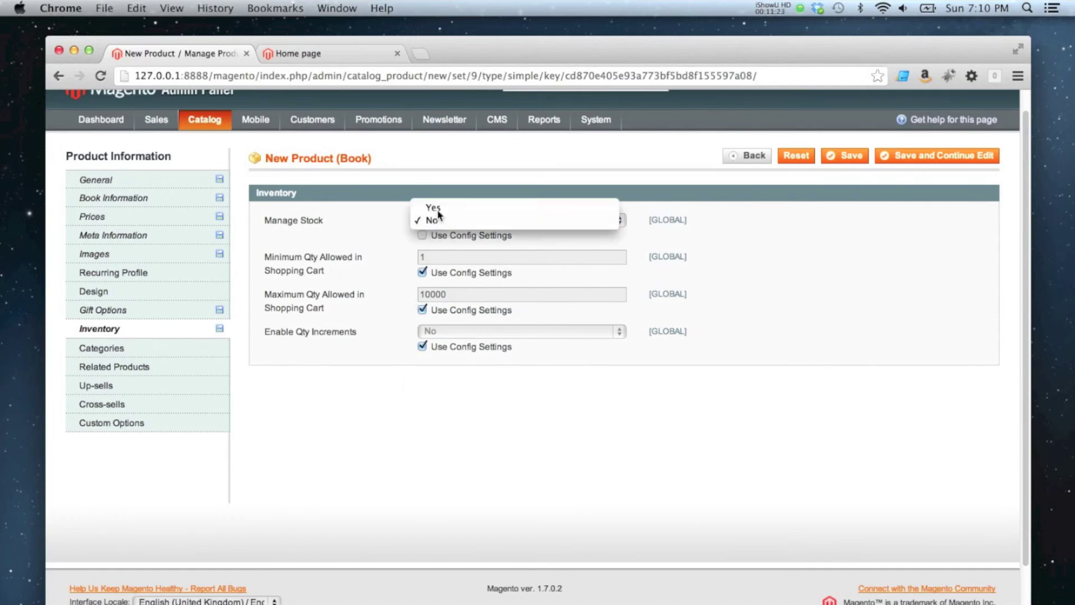
pyautogui.press('Return')
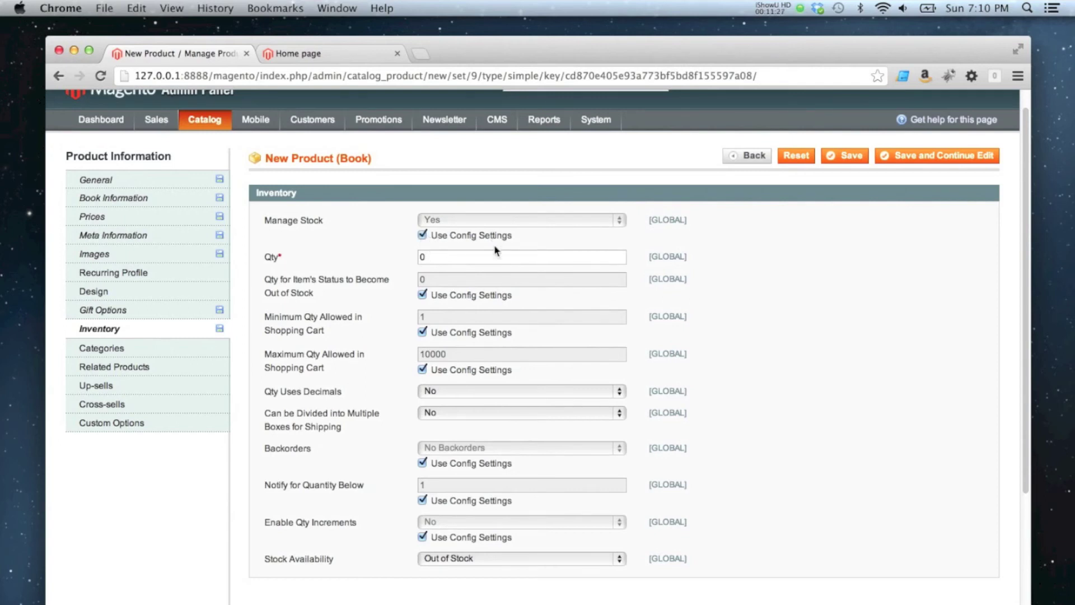
# Step: Set the product's stock quantity to 500
pyautogui.moveTo(433, 257); pyautogui.dragTo(411, 251)
pyautogui.write('500')
# Step: Try 5 as the quantity at which the item becomes out of stock, and restore 0 with the config settings in use
pyautogui.click(422, 295)
pyautogui.moveTo(435, 284); pyautogui.dragTo(419, 283)
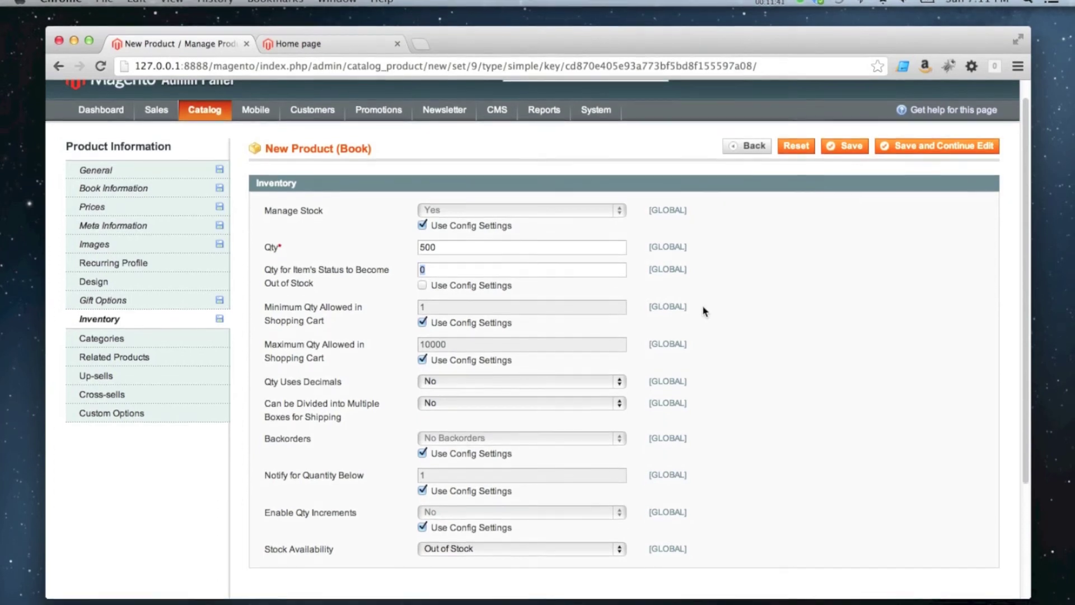
pyautogui.write('5')
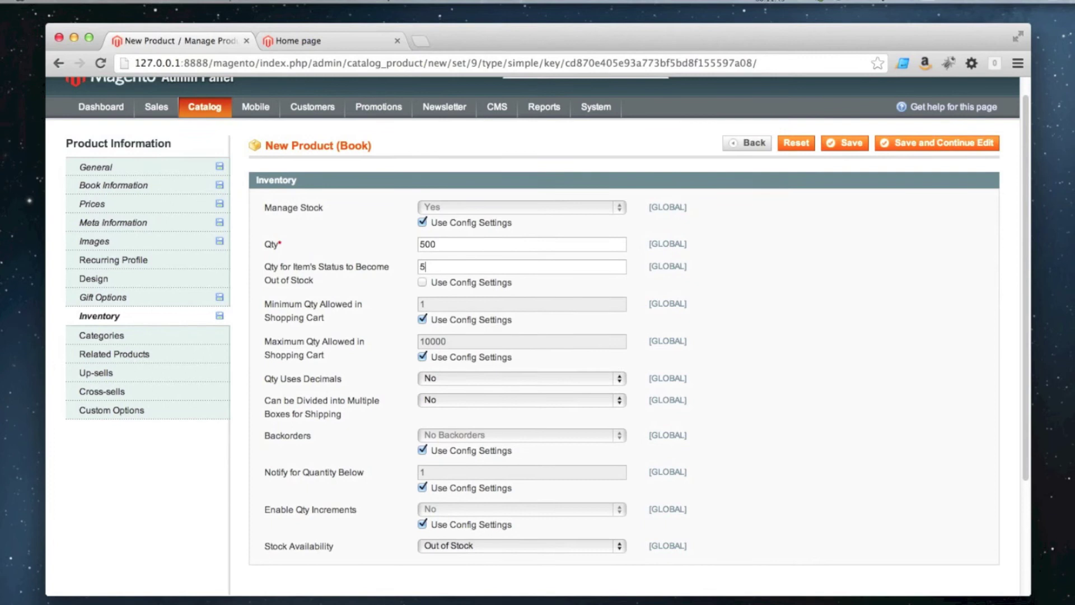
pyautogui.press('BackSpace')
pyautogui.write('0')
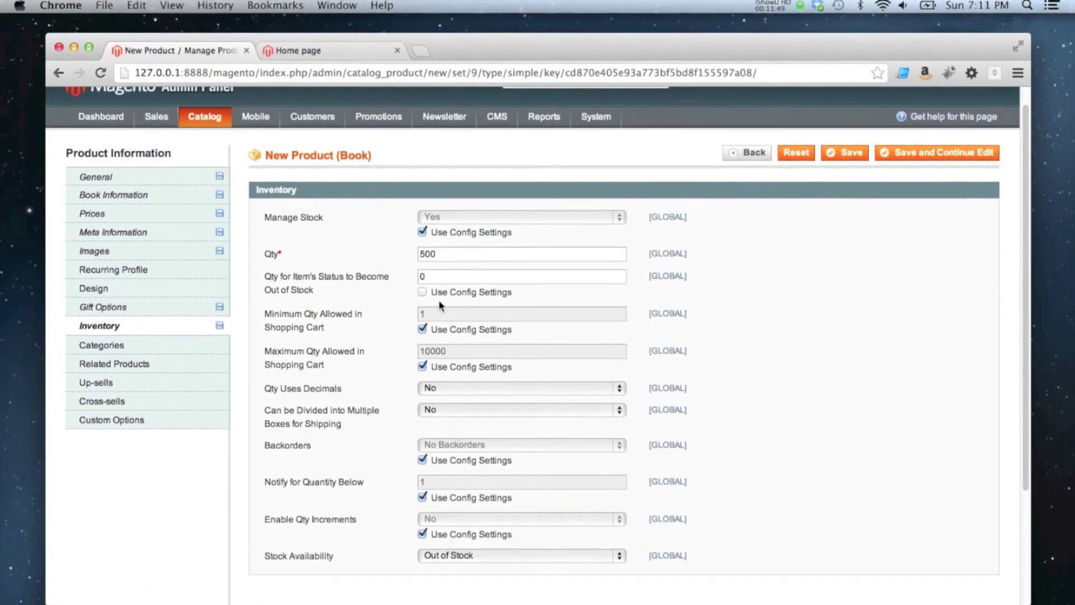
pyautogui.click(422, 295)
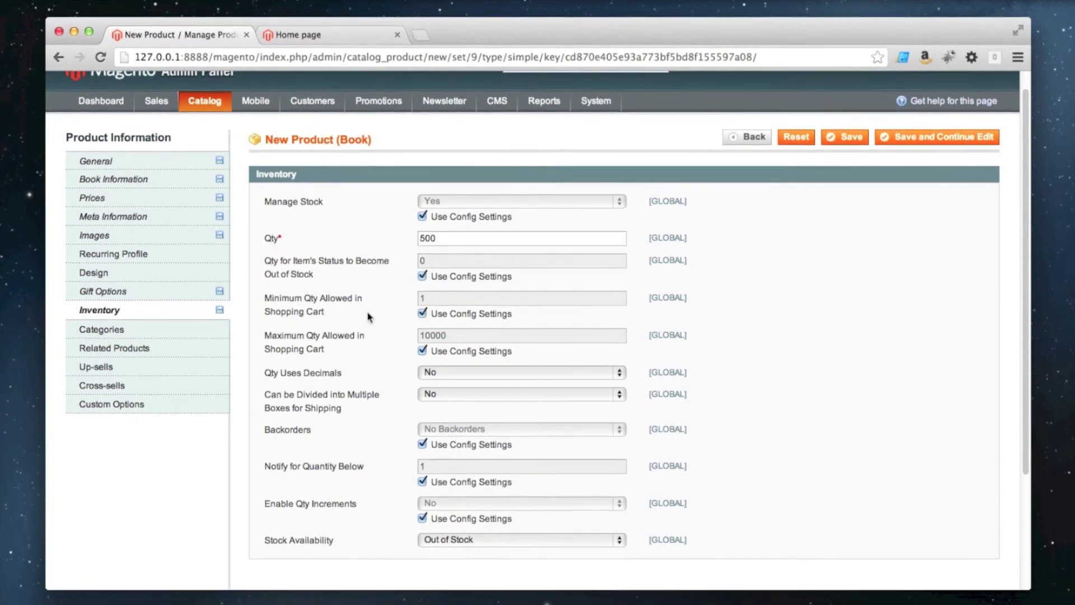
# Step: Override the config setting for the minimum quantity allowed in the shopping cart and set it to 10
pyautogui.click(422, 313)
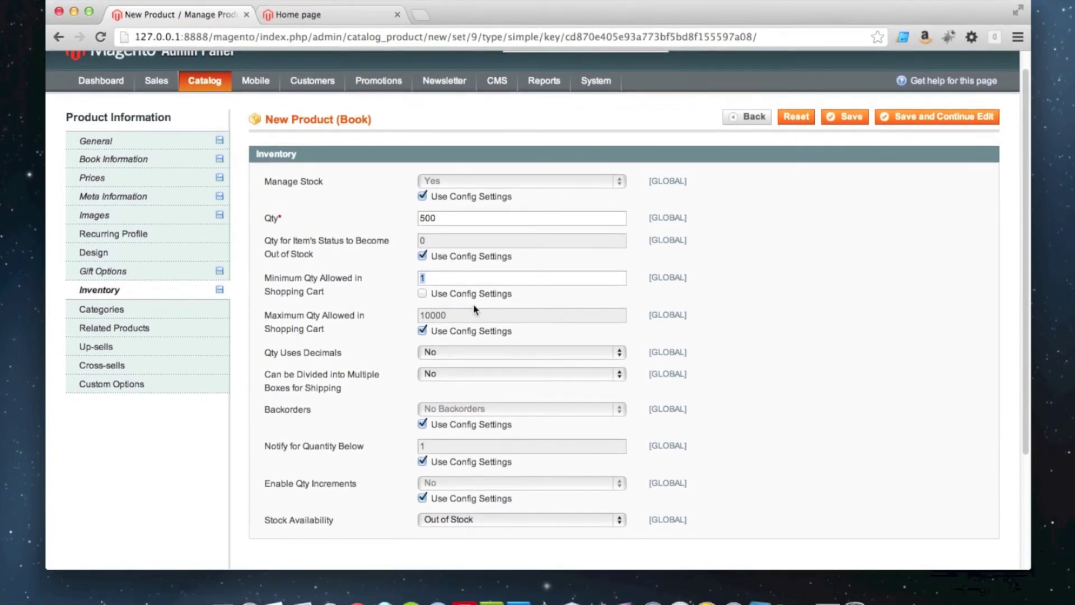
pyautogui.write('10')
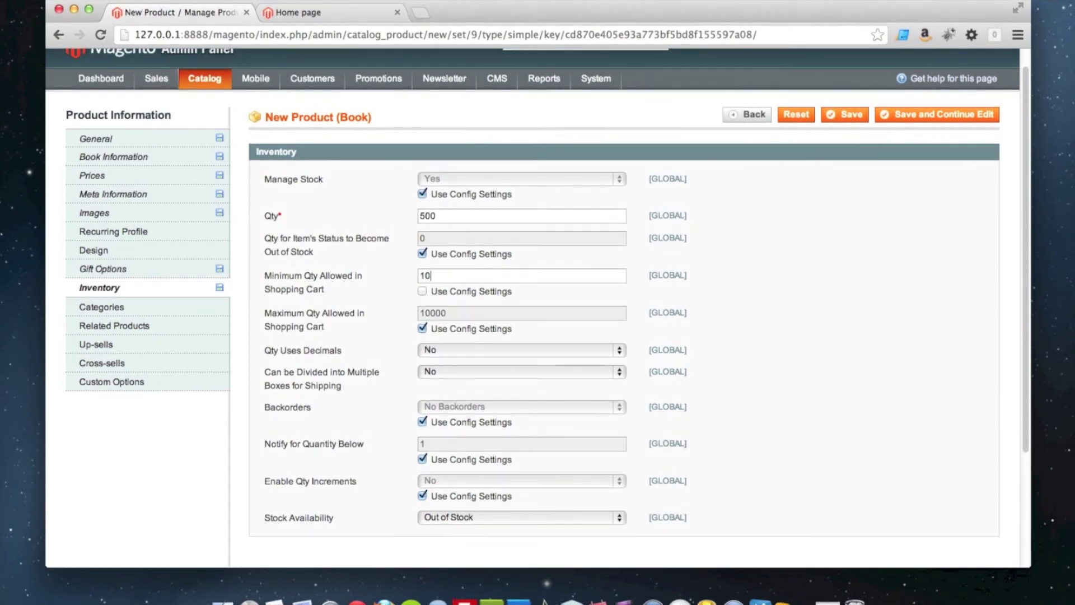
# Step: Restore the minimum quantity allowed in the shopping cart to 1 with the config settings in use
pyautogui.press('BackSpace')
pyautogui.click(422, 291)
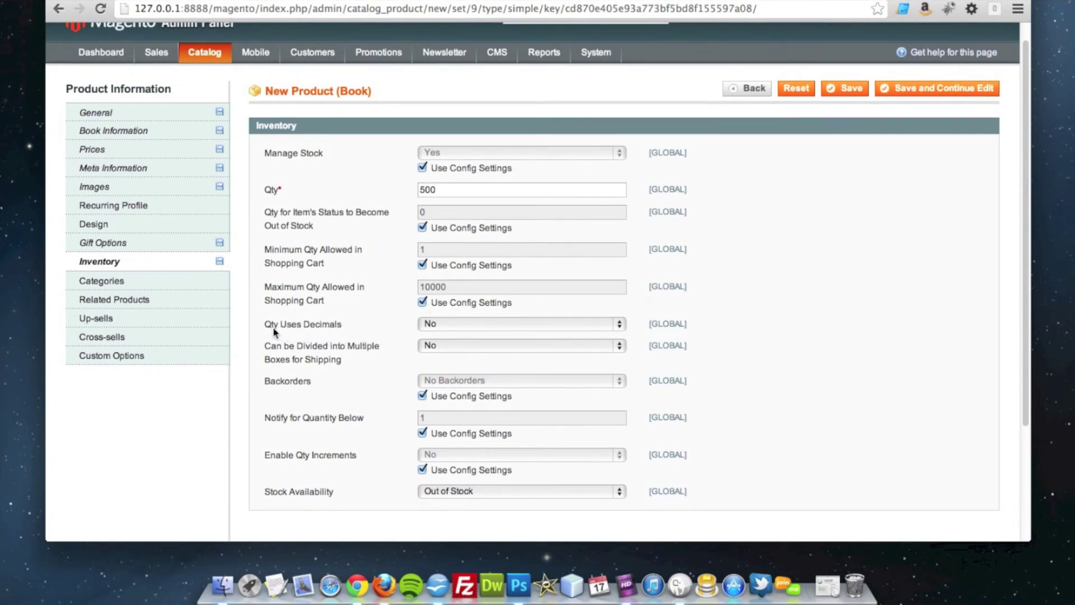
# Step: Try setting Qty Uses Decimals to Yes, and return it to No
pyautogui.click(436, 327)
pyautogui.click(438, 338)
pyautogui.click(431, 324)
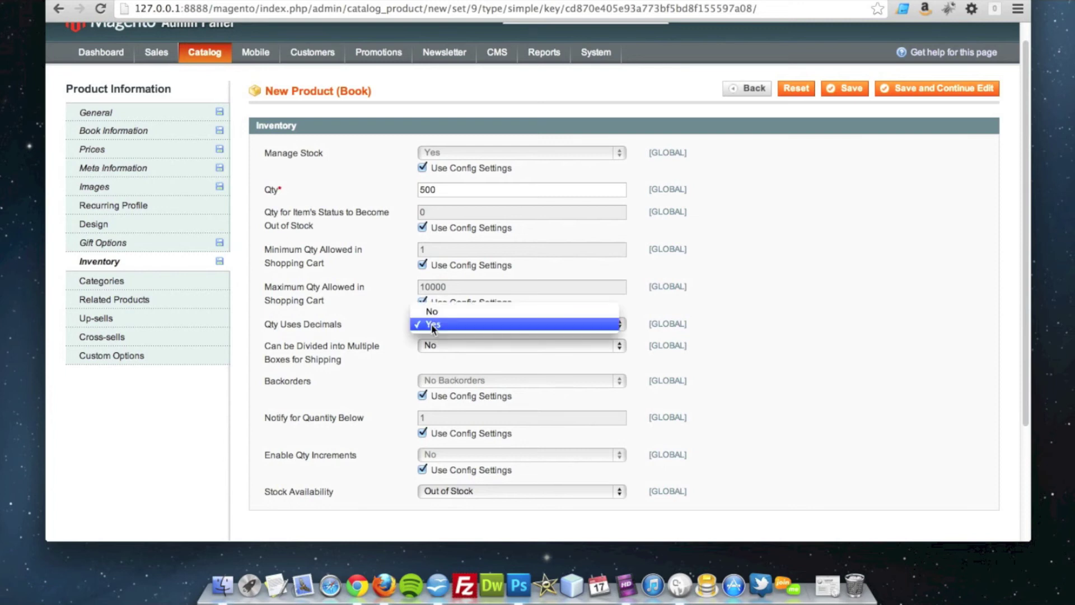
pyautogui.click(438, 323)
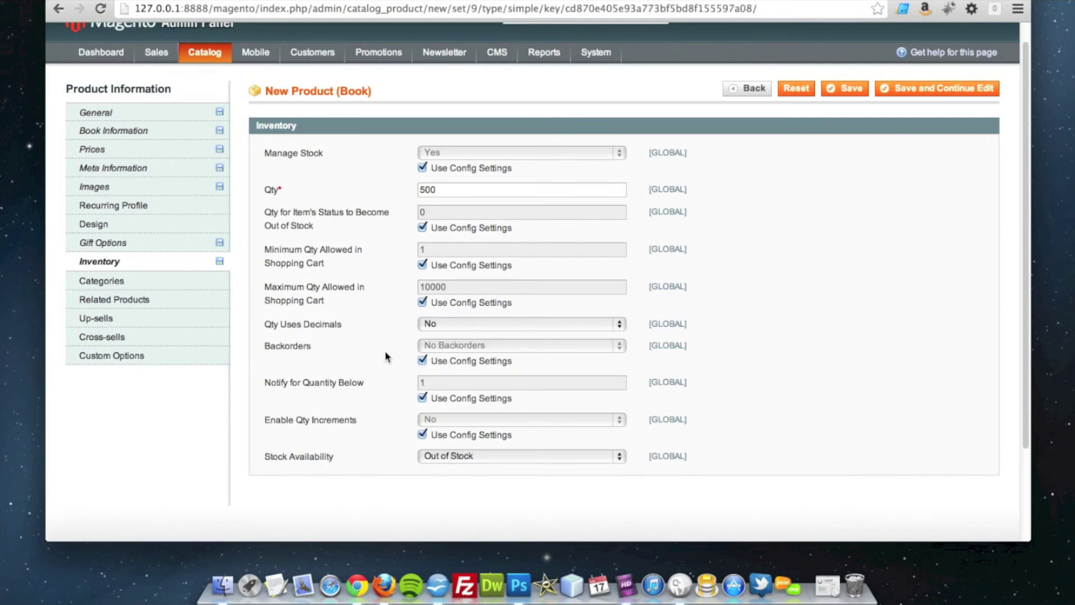
# Step: Try Allow Qty Below 0 as the Backorders option, and restore No Backorders with the config settings in use
pyautogui.click(423, 362)
pyautogui.click(434, 347)
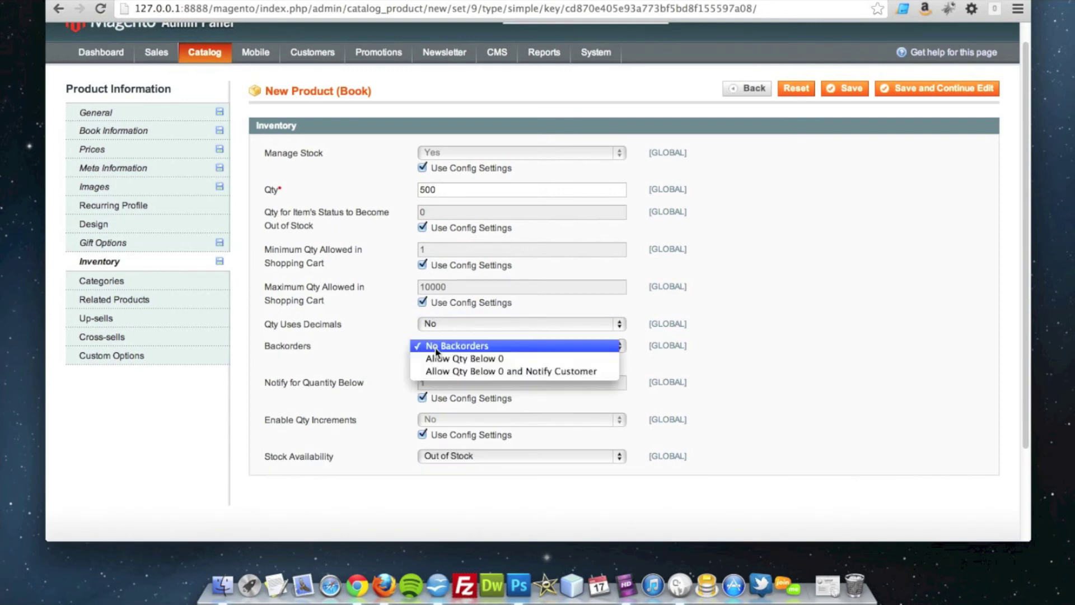
pyautogui.click(436, 359)
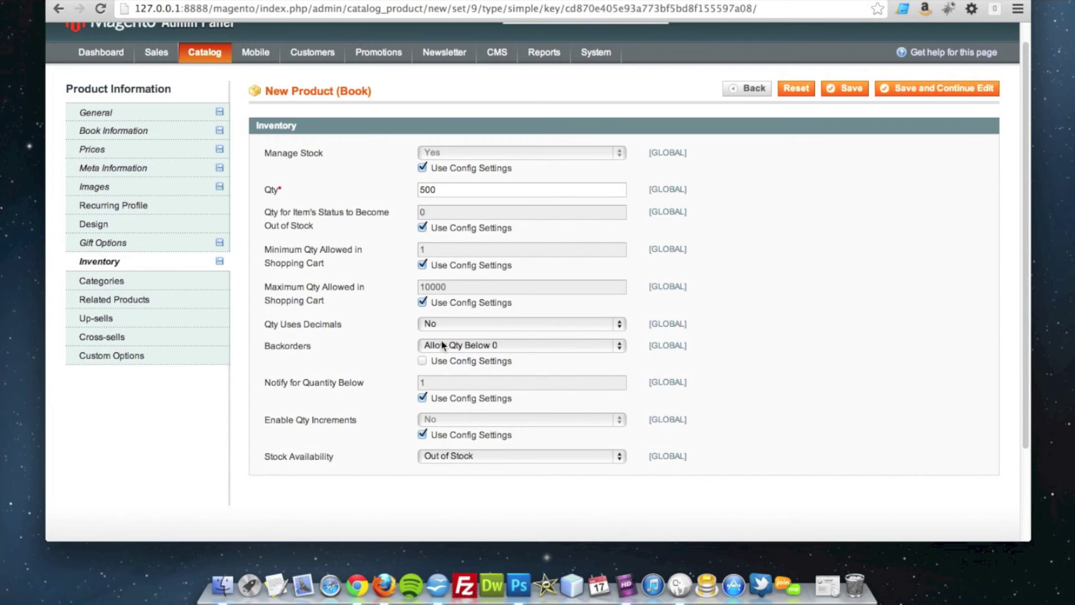
pyautogui.click(434, 346)
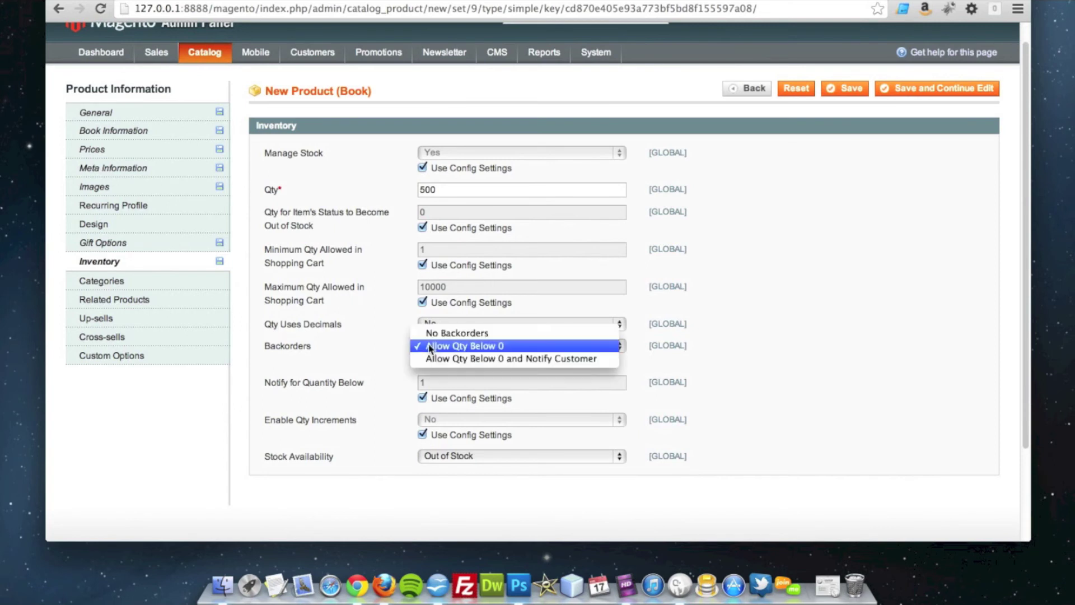
pyautogui.click(466, 334)
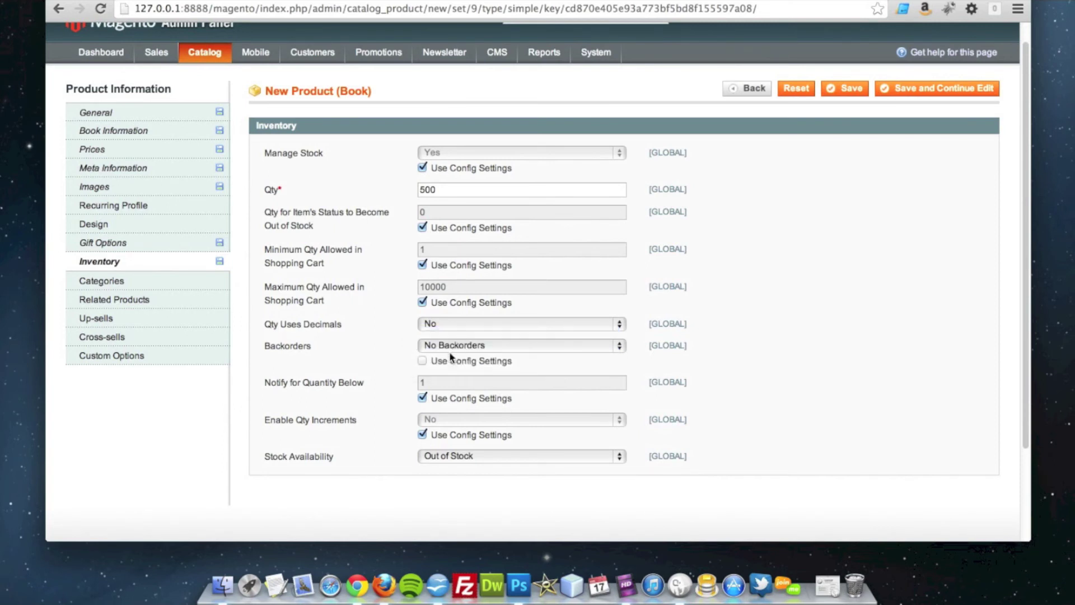
pyautogui.click(422, 362)
# Step: Try overriding the config setting for Notify for Quantity Below, and return it to the config settings
pyautogui.click(422, 398)
pyautogui.click(440, 383)
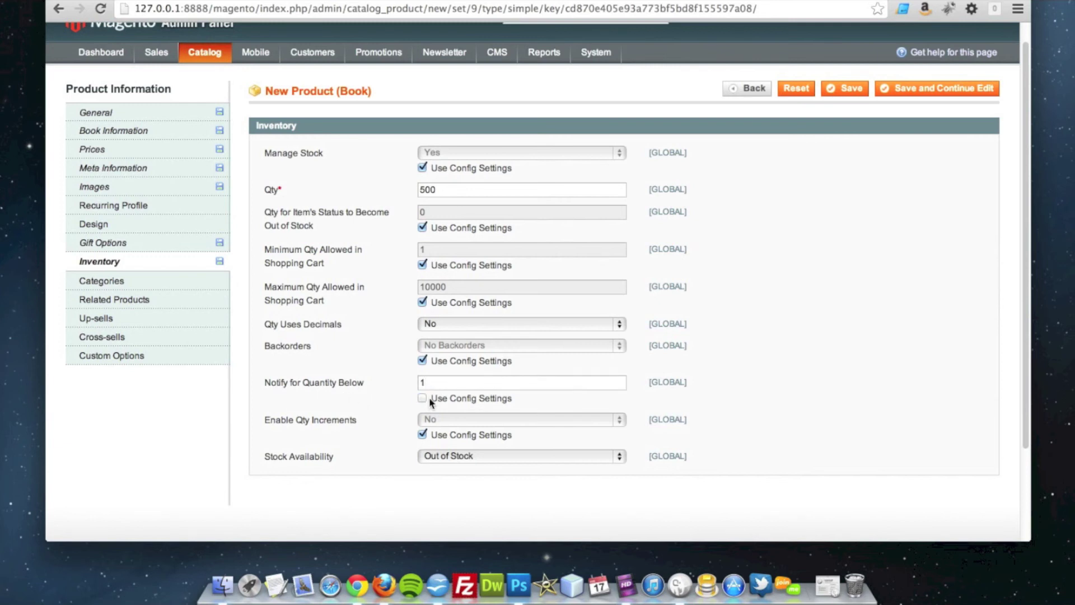
pyautogui.click(422, 397)
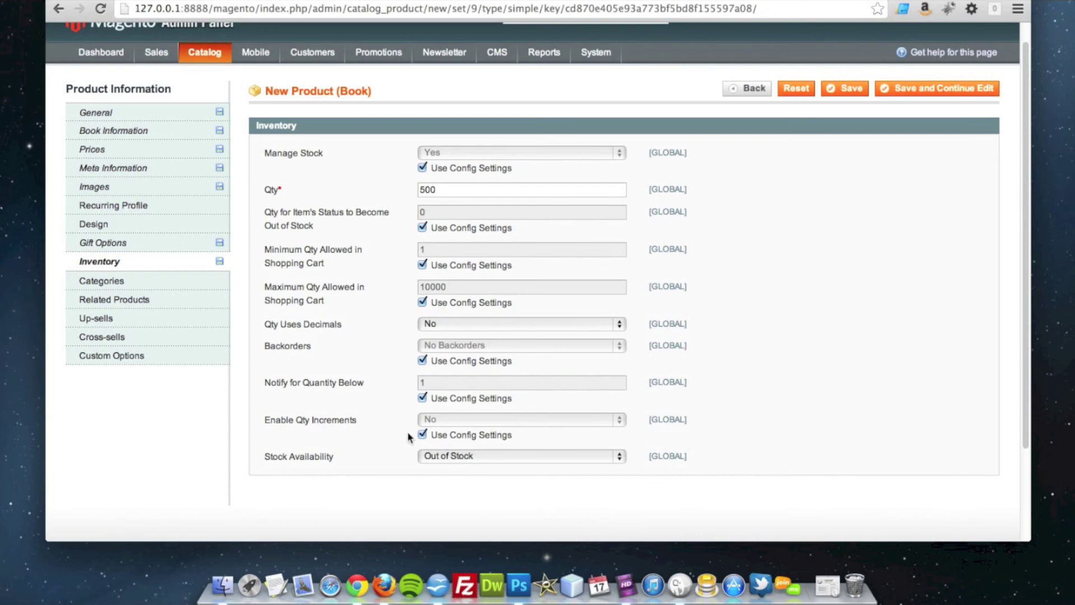
# Step: Override the config setting for Enable Qty Increments and set it to Yes
pyautogui.click(441, 420)
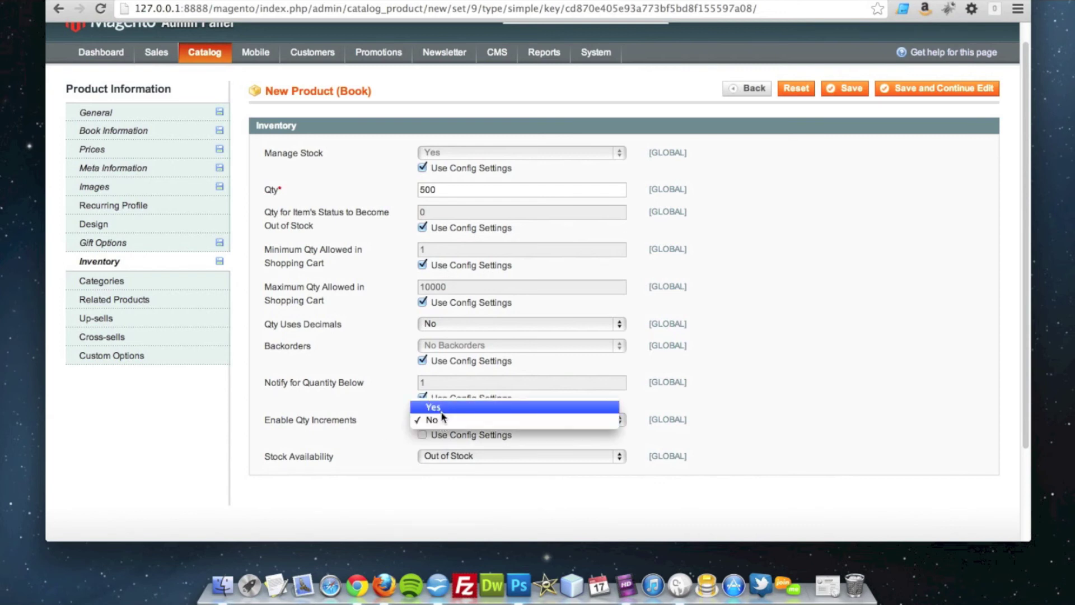
pyautogui.click(443, 408)
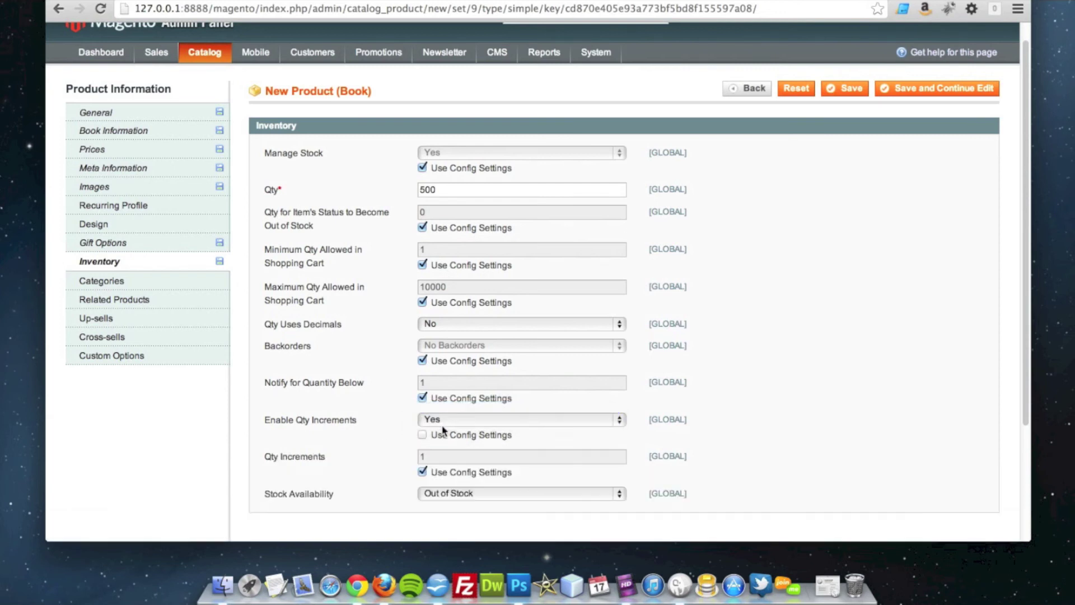
# Step: Try 3 and 4 as the Qty Increments value, and restore 1 with the config settings in use
pyautogui.click(421, 471)
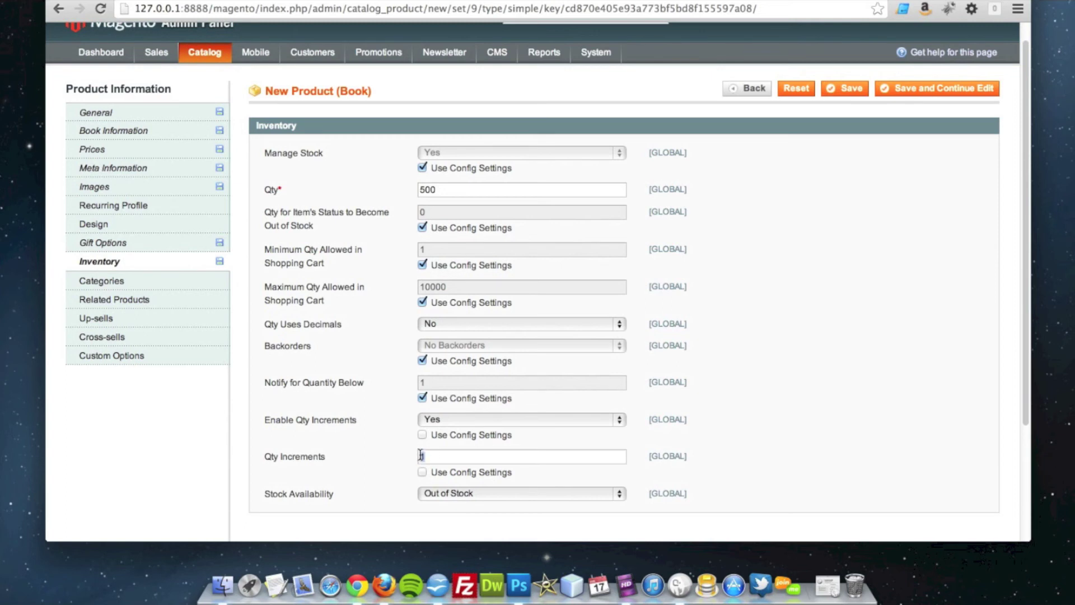
pyautogui.click(421, 455)
pyautogui.press('BackSpace')
pyautogui.write('3')
pyautogui.press('BackSpace')
pyautogui.write('4')
pyautogui.press('BackSpace')
pyautogui.write('1')
pyautogui.click(422, 473)
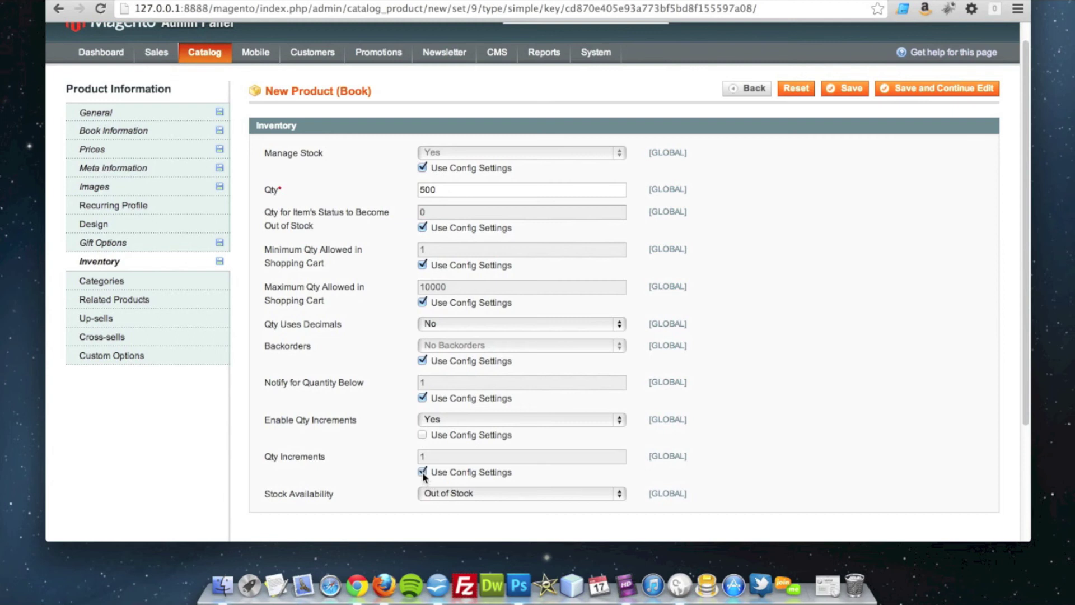
# Step: Set the product's stock availability to In Stock
pyautogui.scroll(-2, 472, 500)
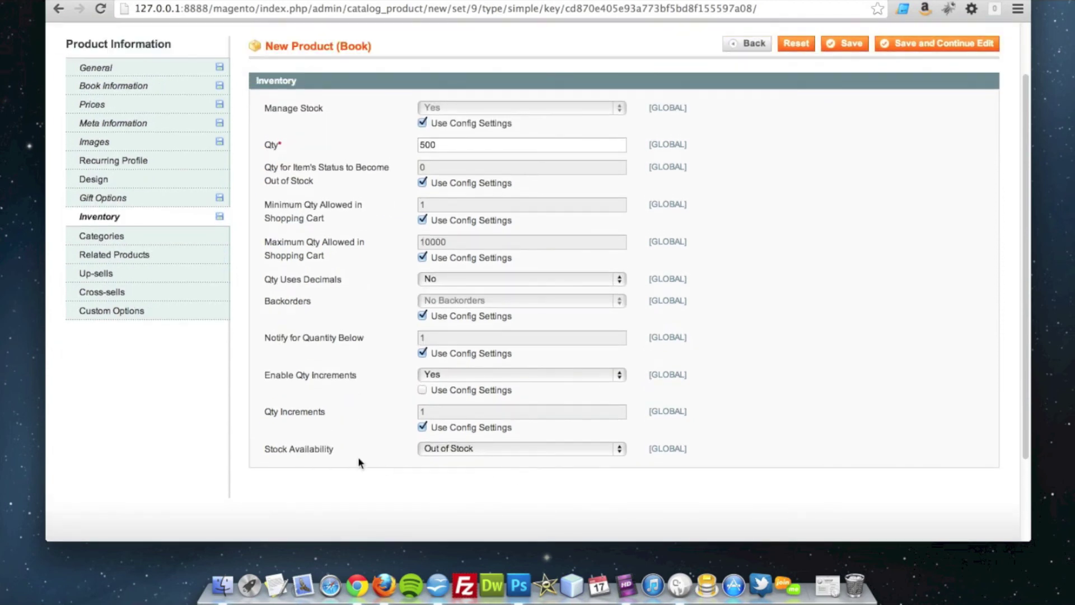
pyautogui.click(441, 450)
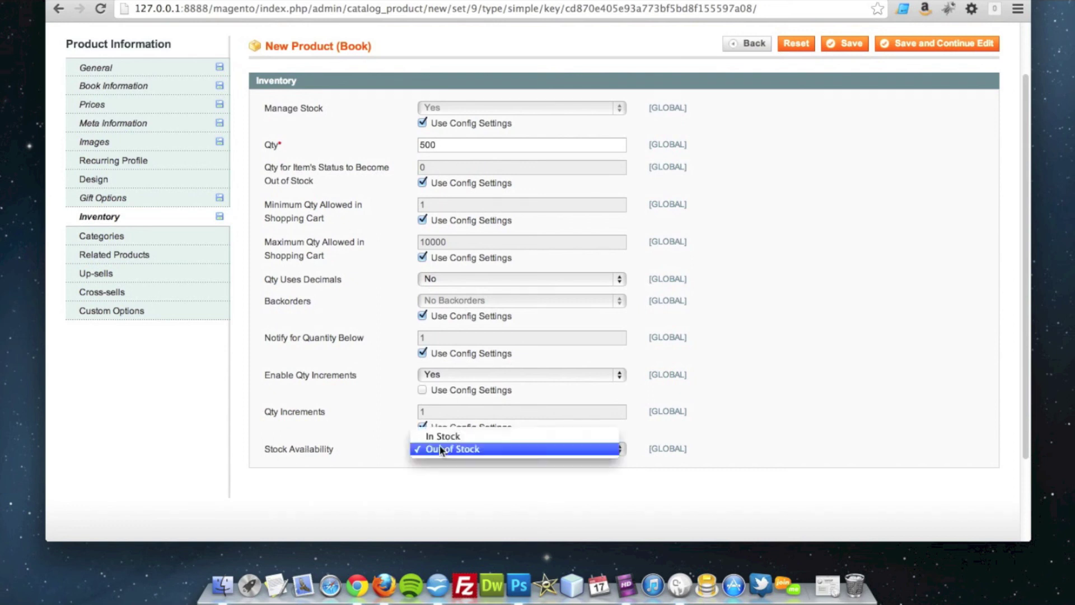
pyautogui.click(445, 433)
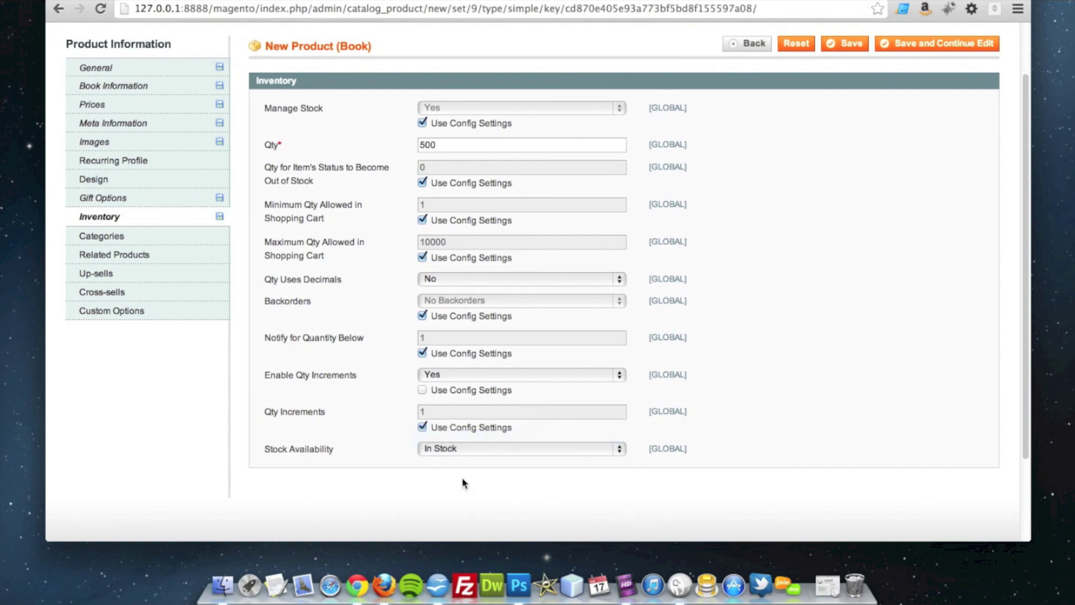
# Step: Assign the product to the Humour subcategory under Books
pyautogui.scroll(1, 459, 459)
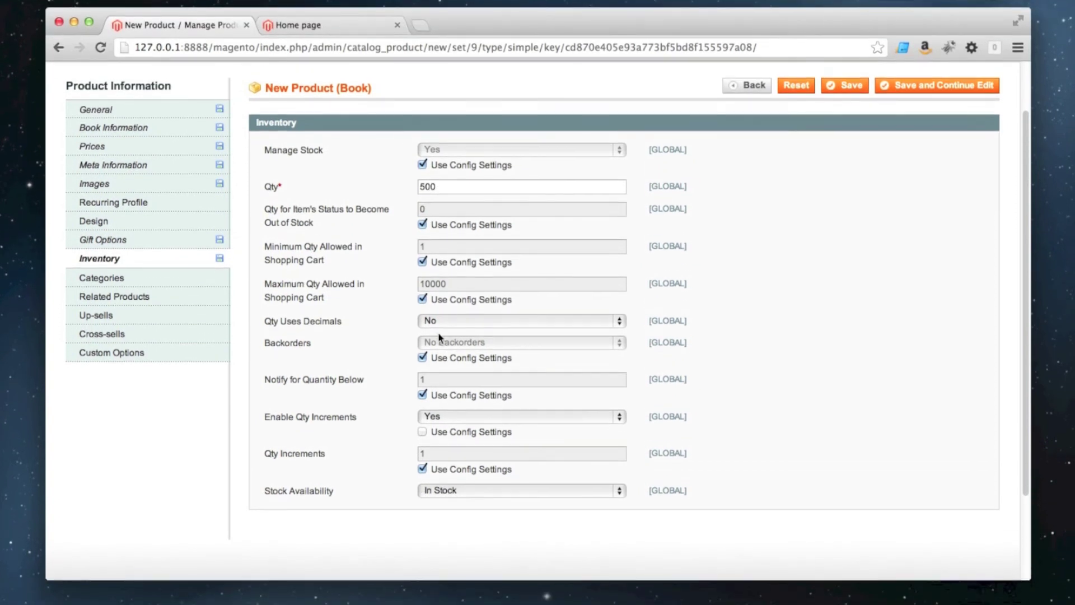
pyautogui.scroll(1, 180, 364)
pyautogui.scroll(1, 180, 323)
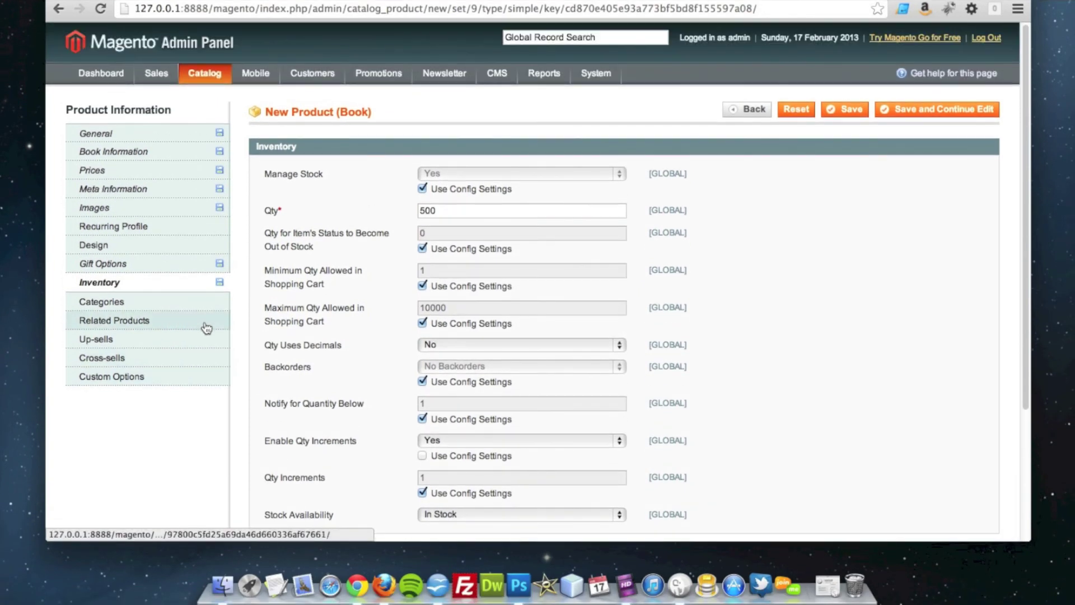
pyautogui.click(138, 305)
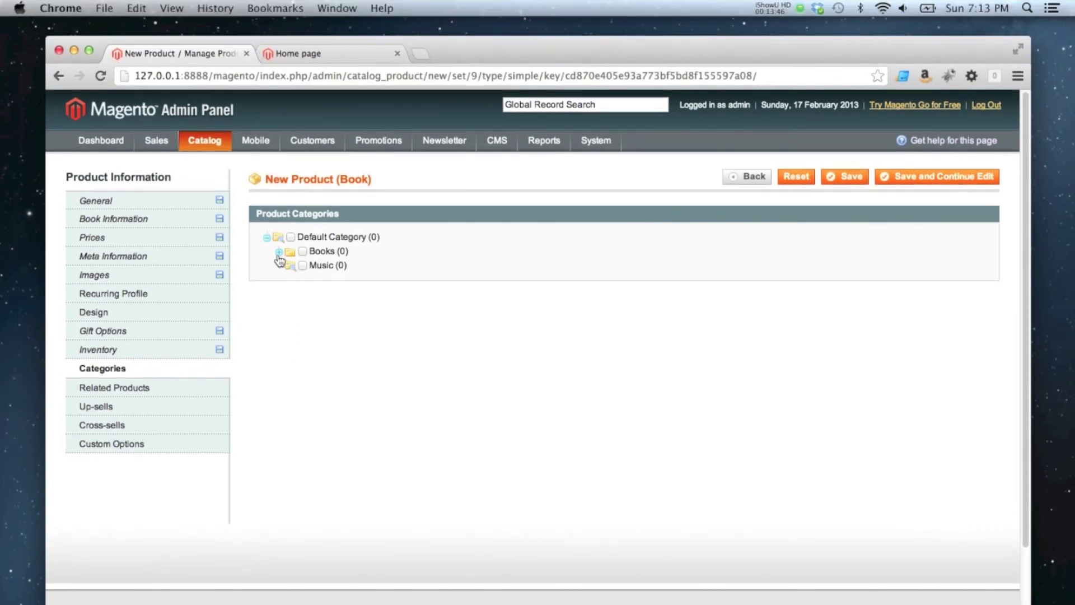
pyautogui.click(278, 252)
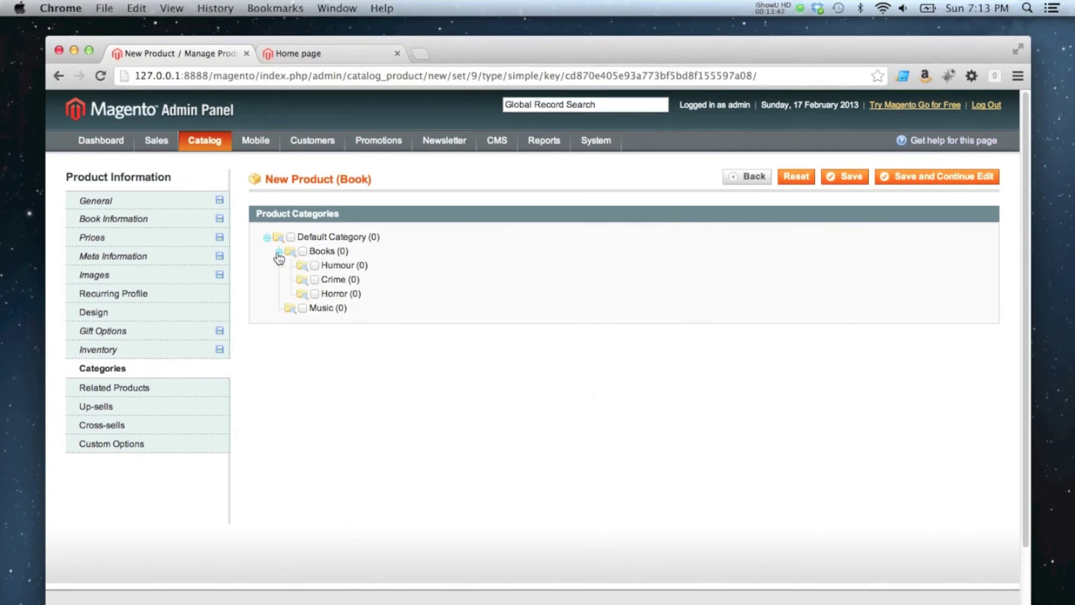
pyautogui.click(315, 265)
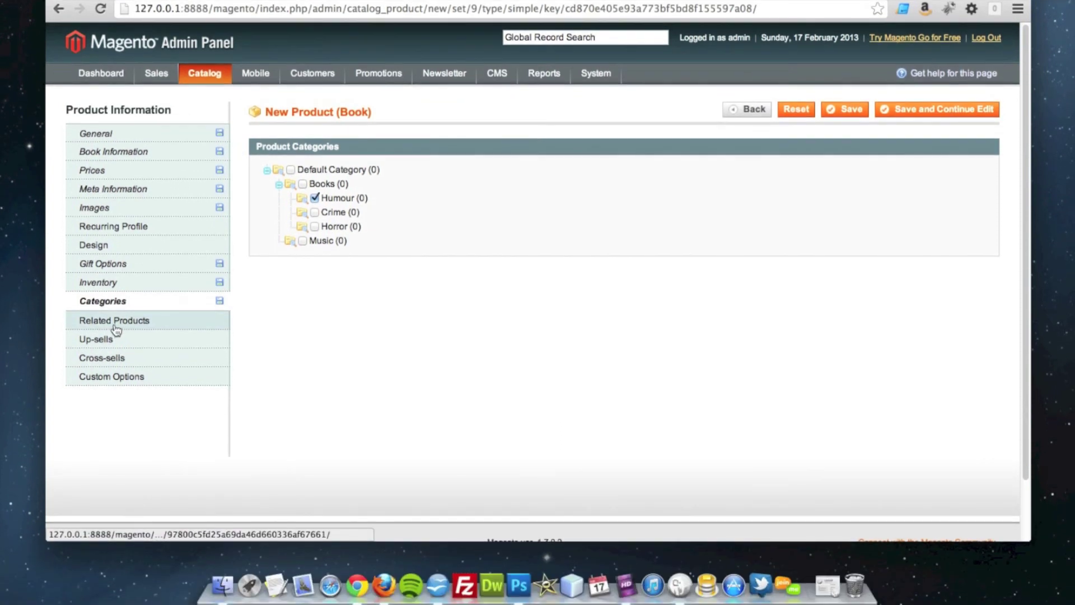
# Step: Check the related products, up-sells, cross-sells and custom options sections, and save the product while keeping it open for editing
pyautogui.click(116, 390)
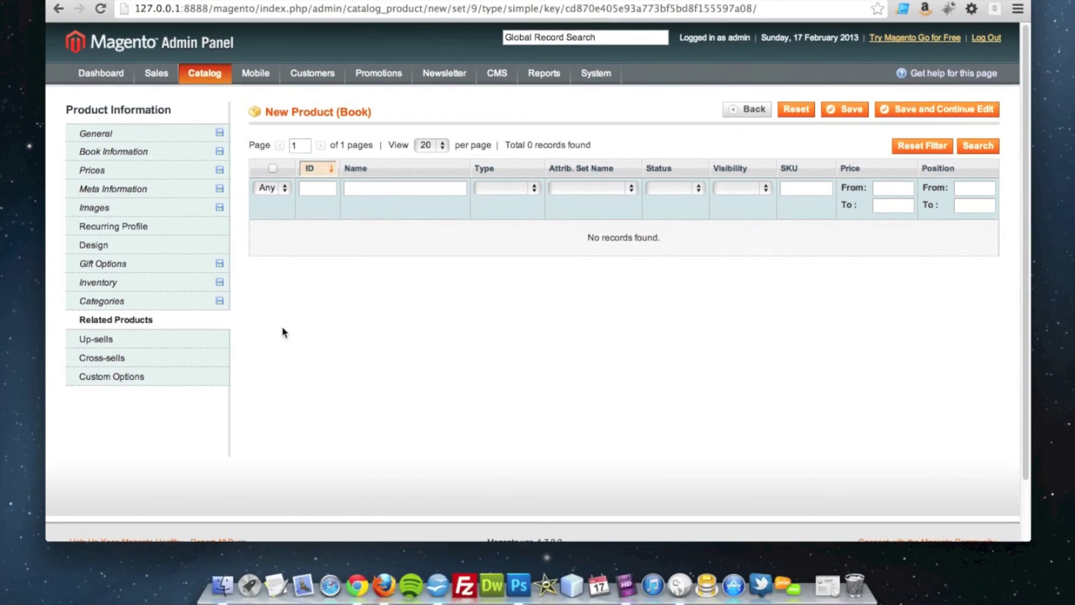
pyautogui.click(127, 344)
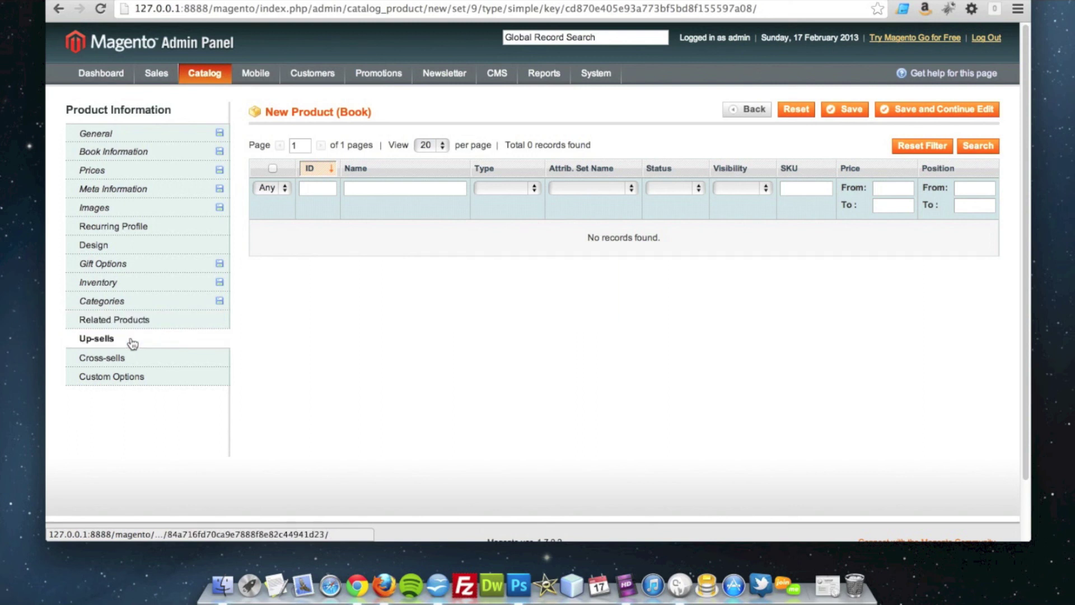
pyautogui.click(129, 361)
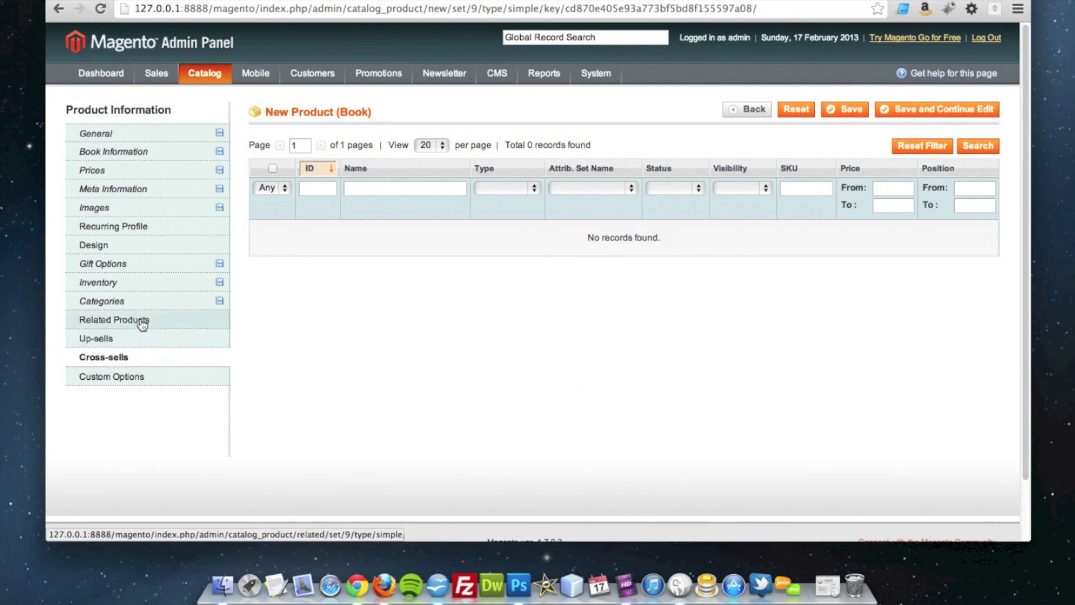
pyautogui.click(156, 384)
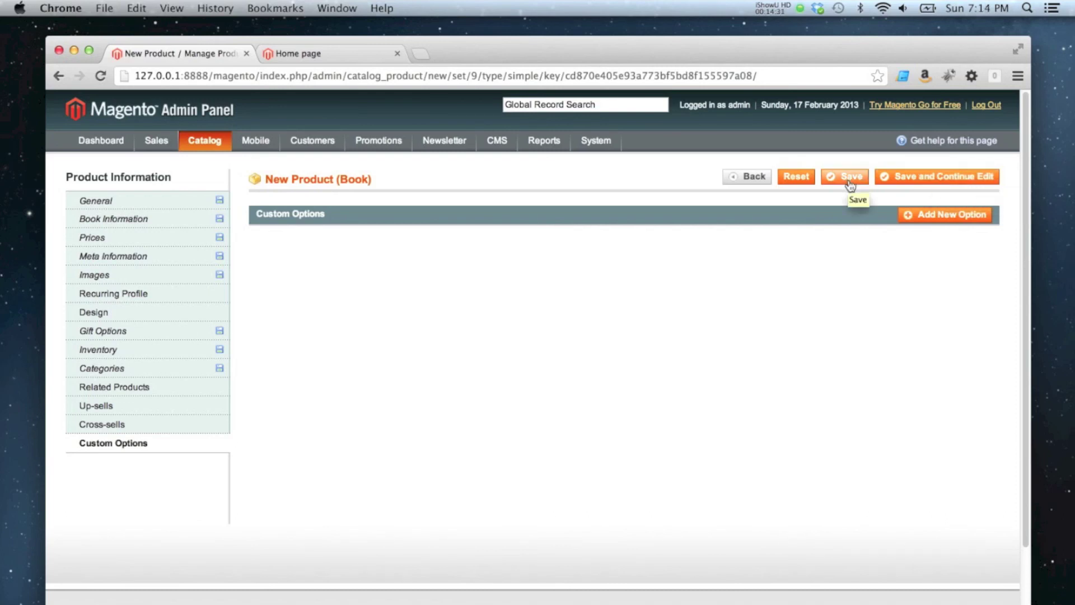
pyautogui.click(912, 183)
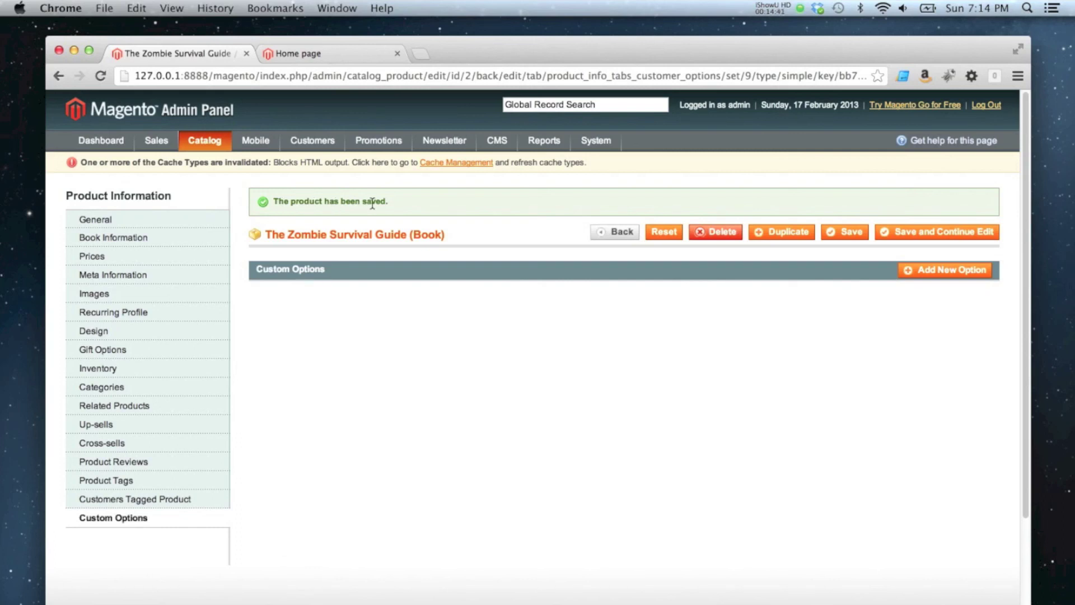
# Step: Browse the storefront's Humour books category and open the product page of The Zombie Survival Guide
pyautogui.click(292, 56)
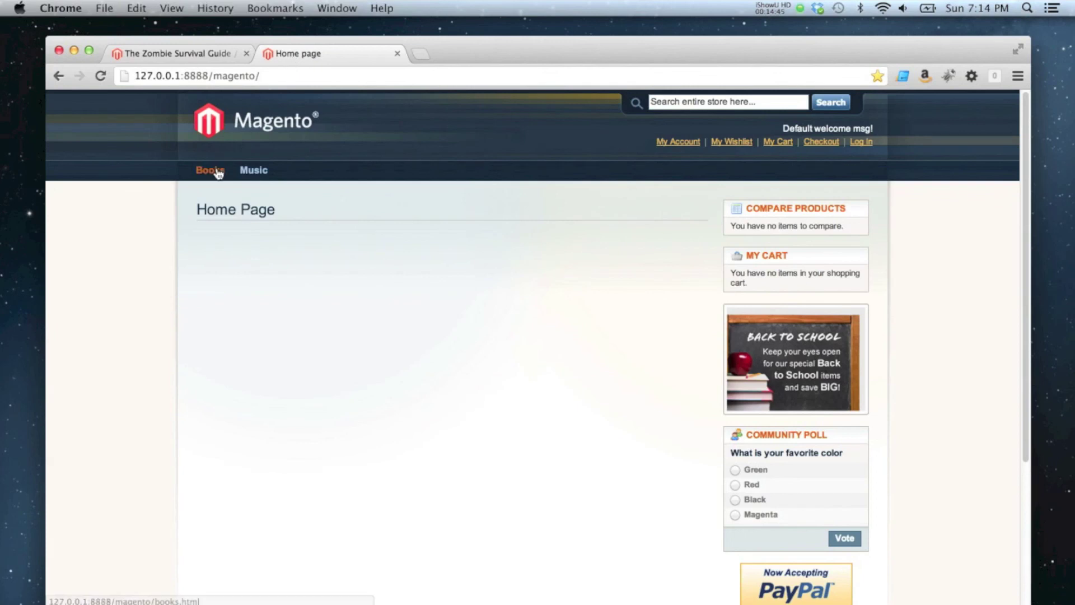
pyautogui.moveTo(218, 174)
pyautogui.click(219, 193)
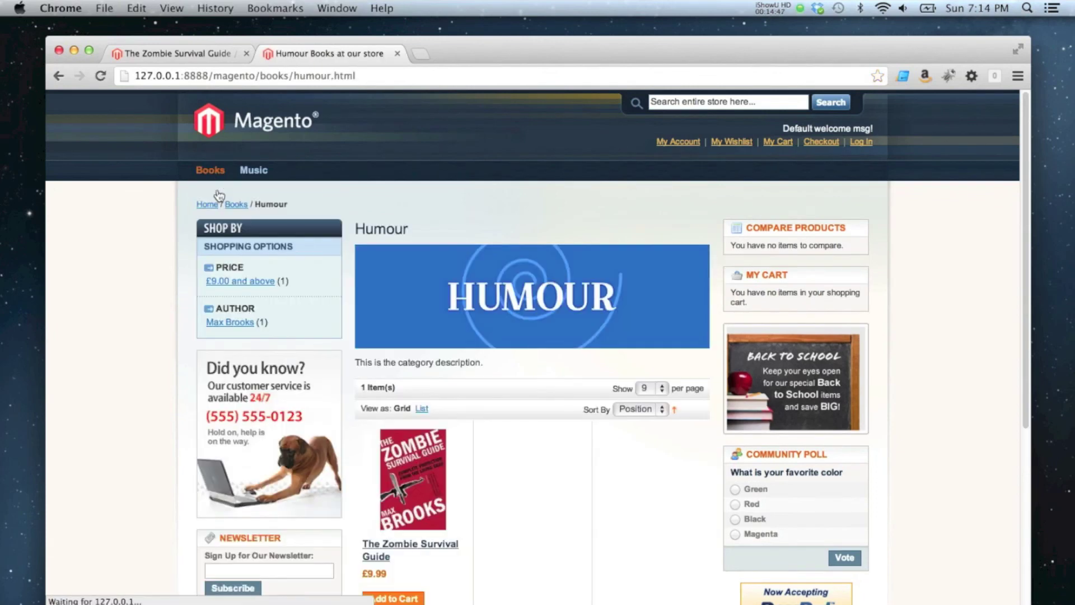
pyautogui.scroll(-5, 446, 273)
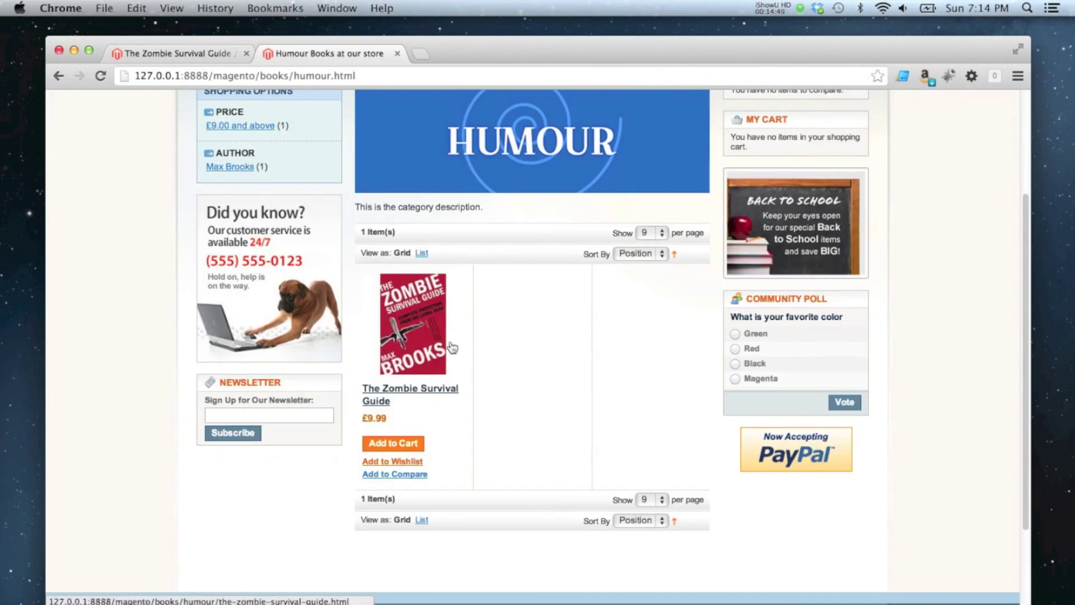
pyautogui.click(420, 312)
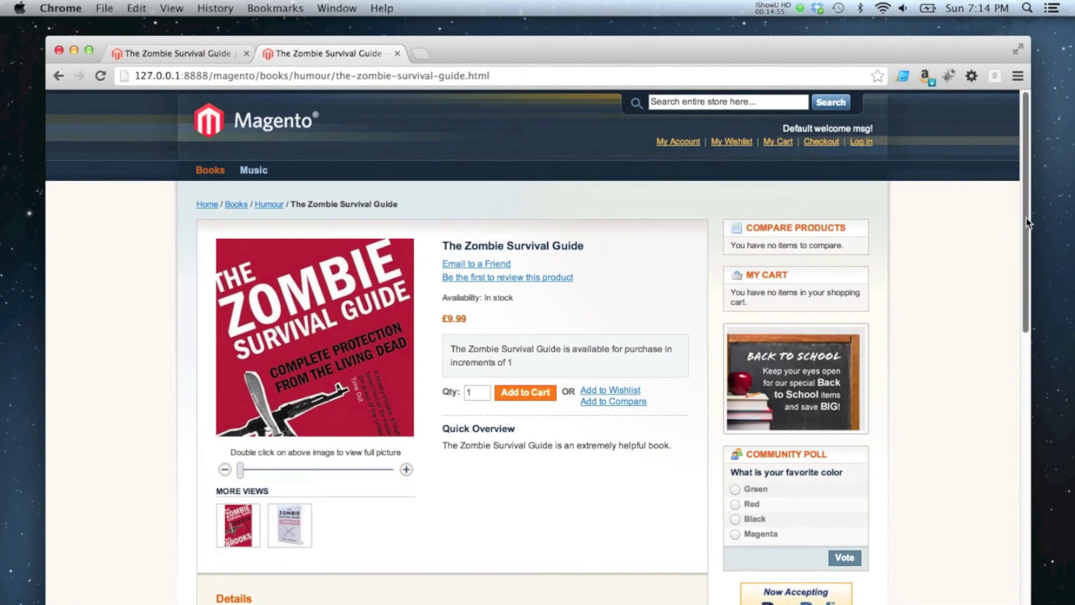
# Step: Review the storefront product page's details, its ISBN and author information, and its images and price
pyautogui.moveTo(1028, 223); pyautogui.dragTo(1049, 414)
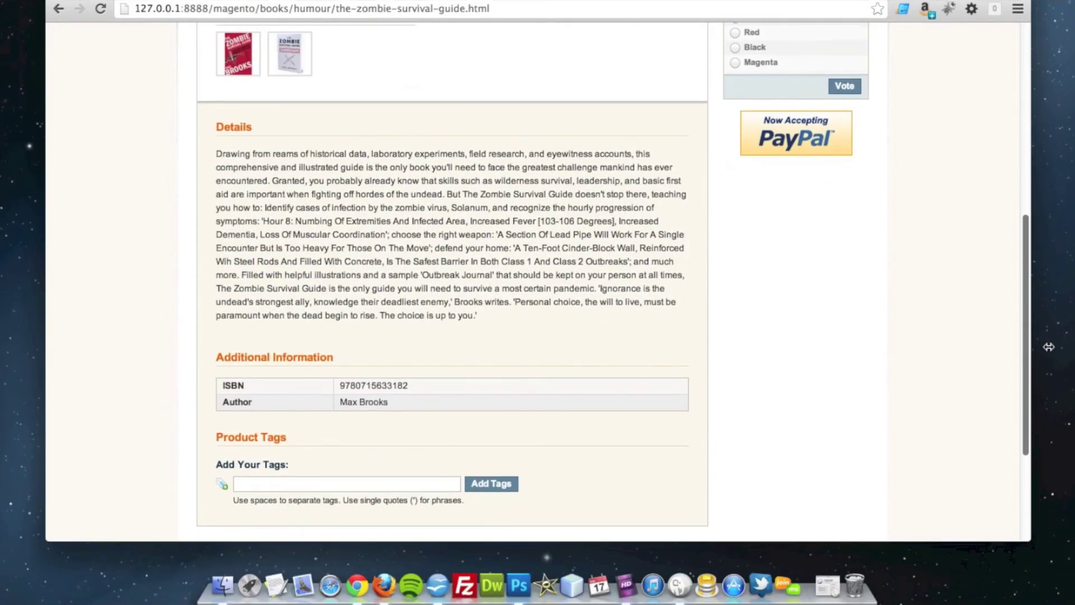
pyautogui.scroll(-1, 1049, 350)
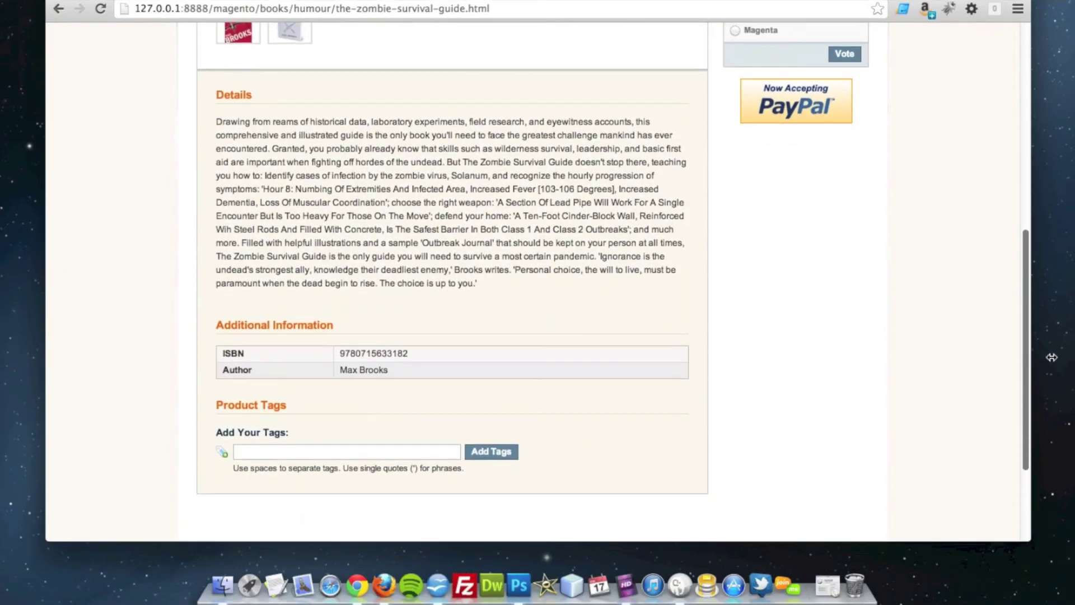
pyautogui.doubleClick(355, 356)
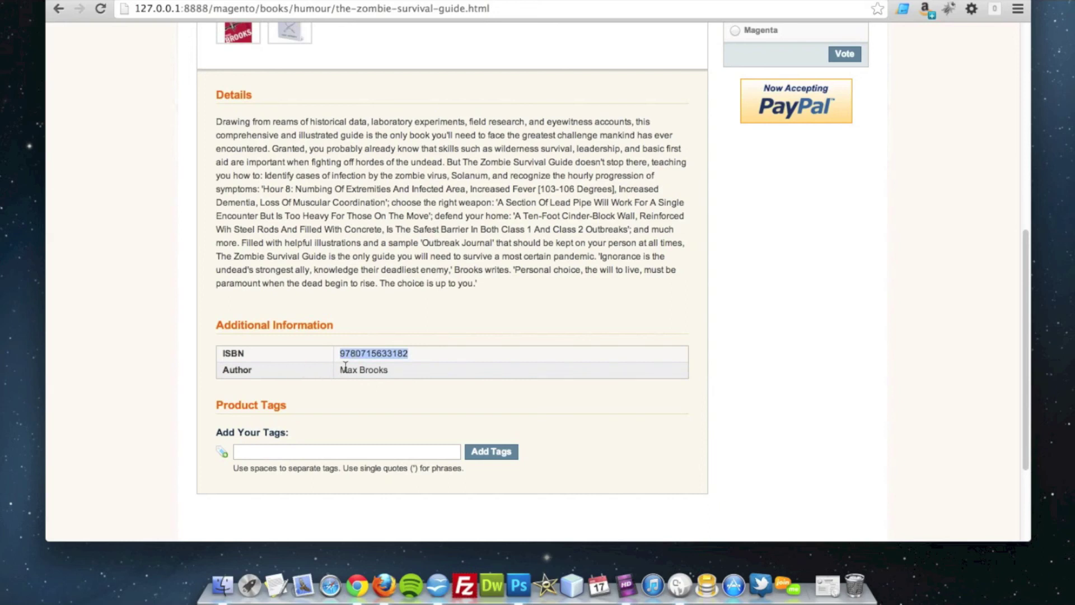
pyautogui.scroll(4, 370, 411)
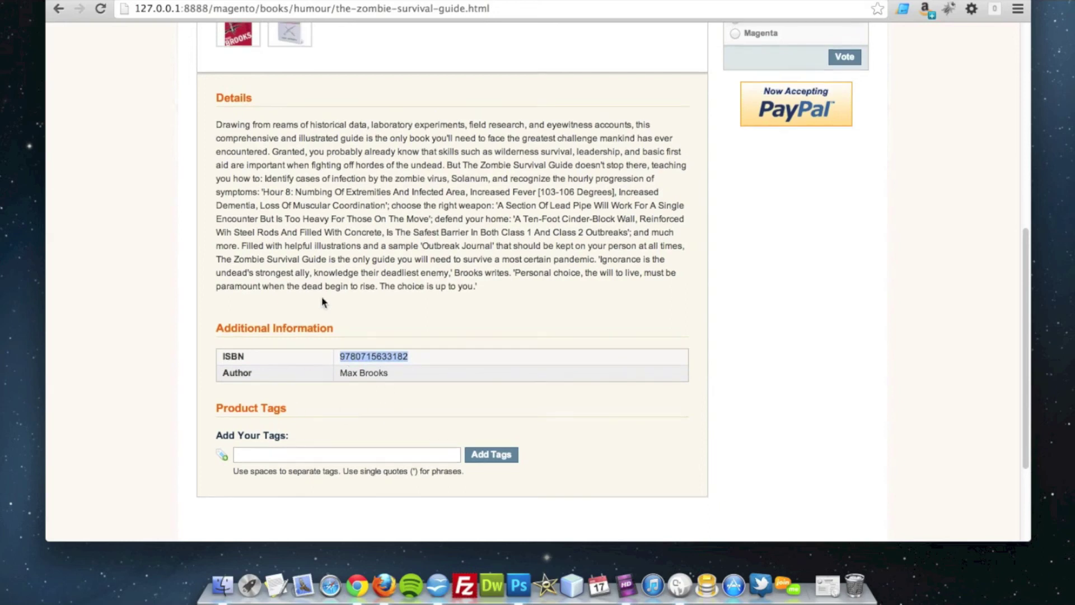
pyautogui.scroll(6, 275, 280)
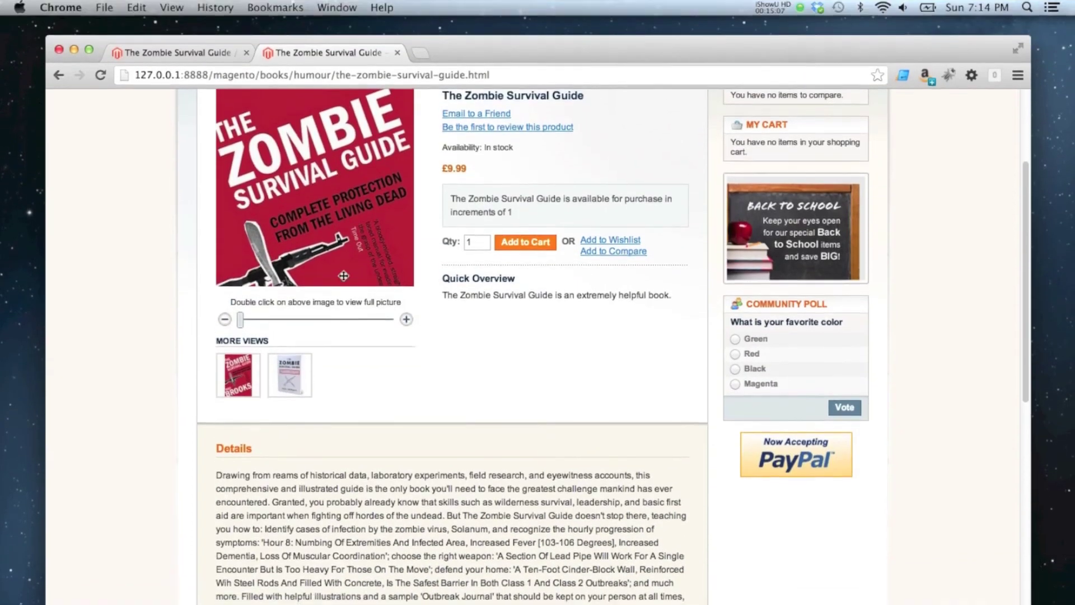
# Step: Examine the Quick Overview text and the purchase increments notice on the storefront page of The Zombie Survival Guide
pyautogui.scroll(3, 343, 275)
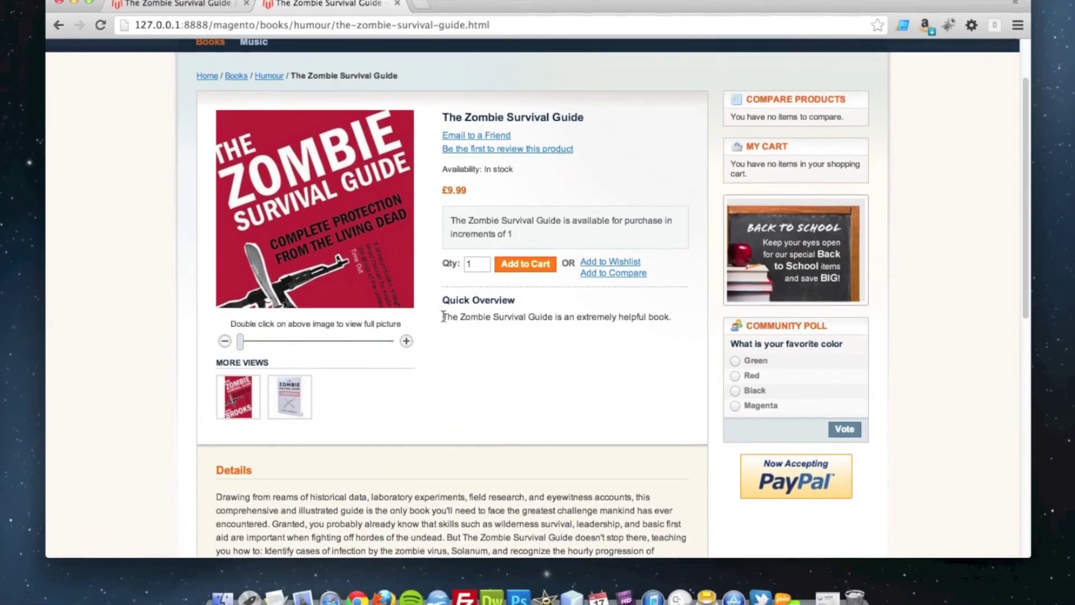
pyautogui.moveTo(443, 317); pyautogui.dragTo(679, 315)
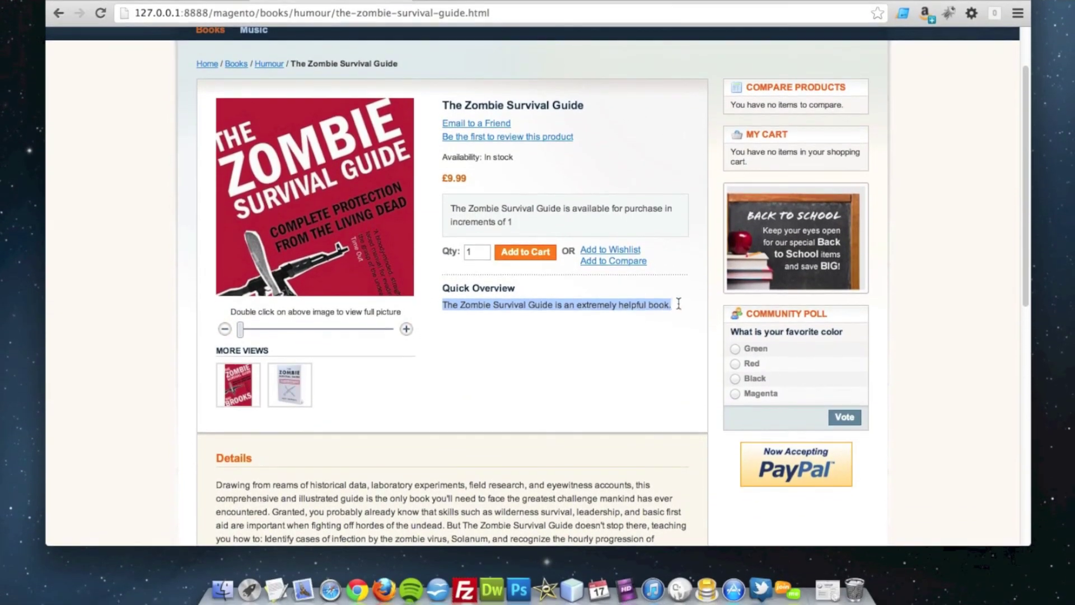
pyautogui.click(680, 315)
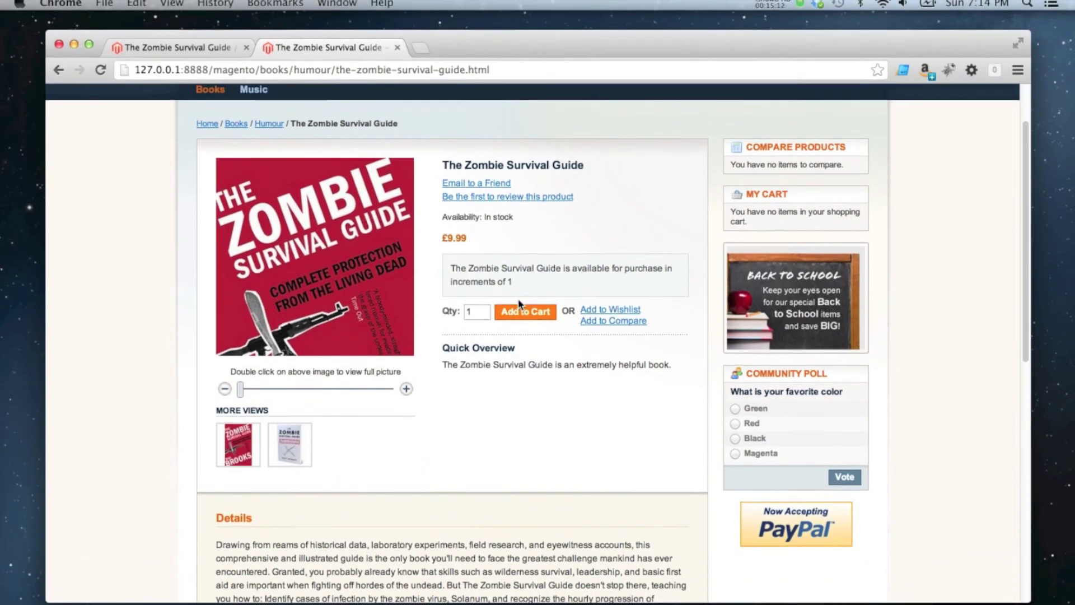
pyautogui.moveTo(515, 235); pyautogui.dragTo(501, 233)
pyautogui.moveTo(501, 285); pyautogui.dragTo(453, 271)
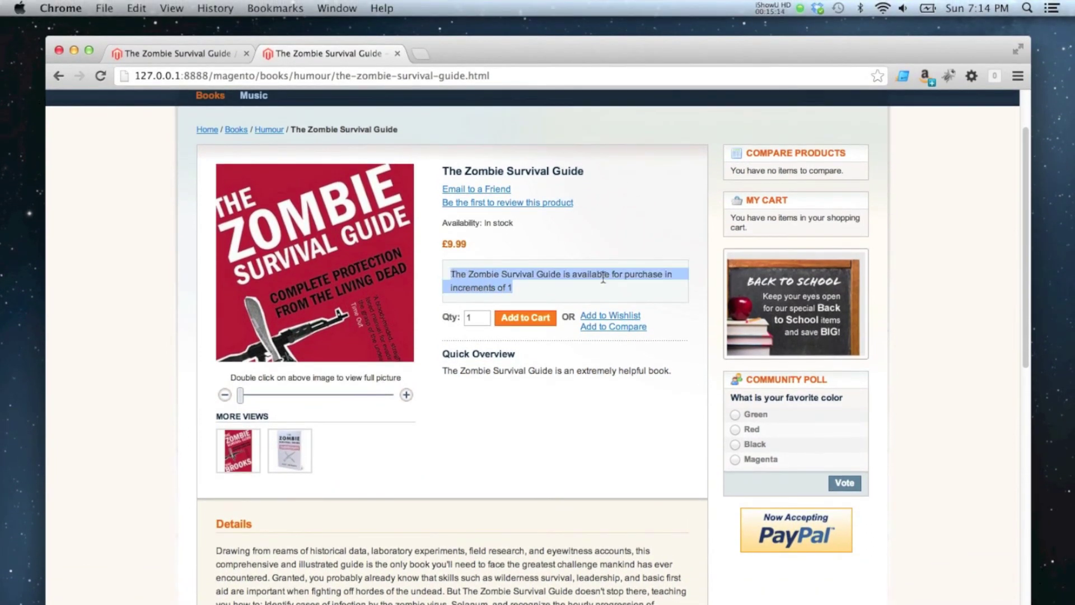
pyautogui.click(574, 288)
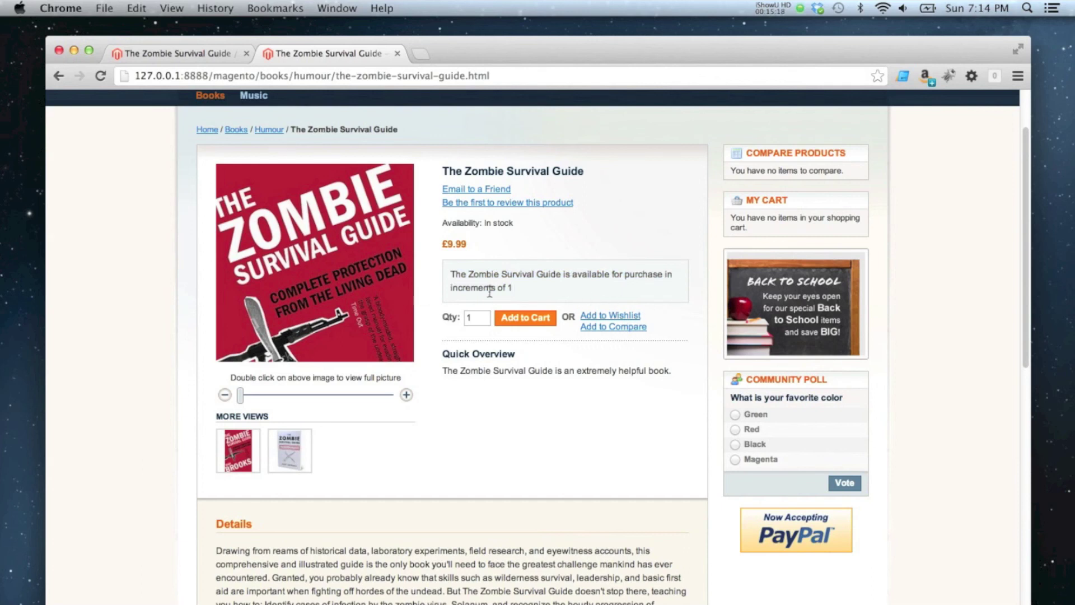
pyautogui.scroll(2, 575, 298)
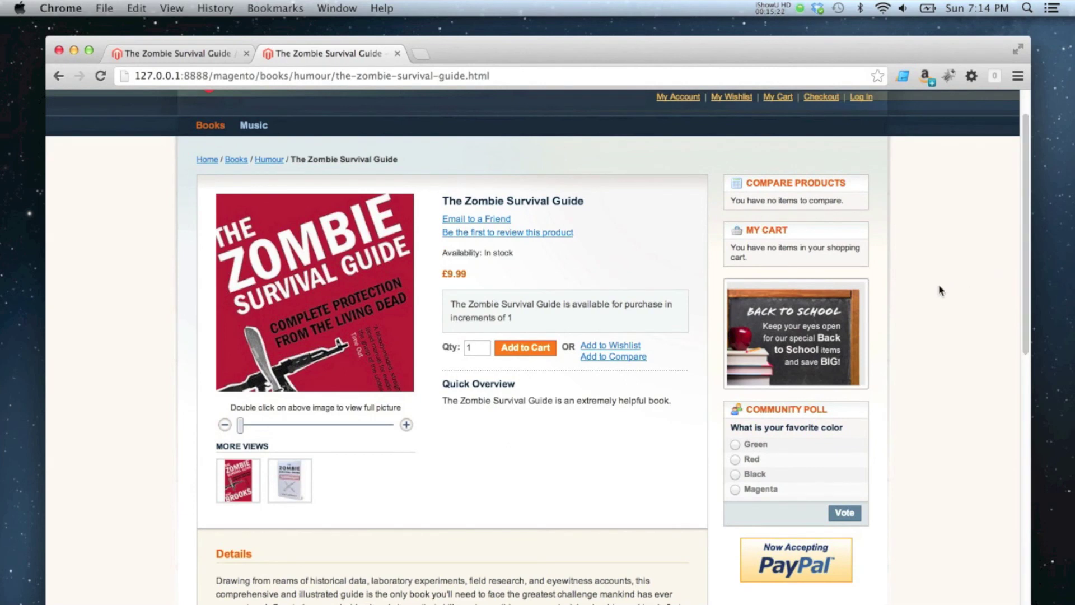
pyautogui.scroll(2, 926, 291)
pyautogui.scroll(-3, 927, 297)
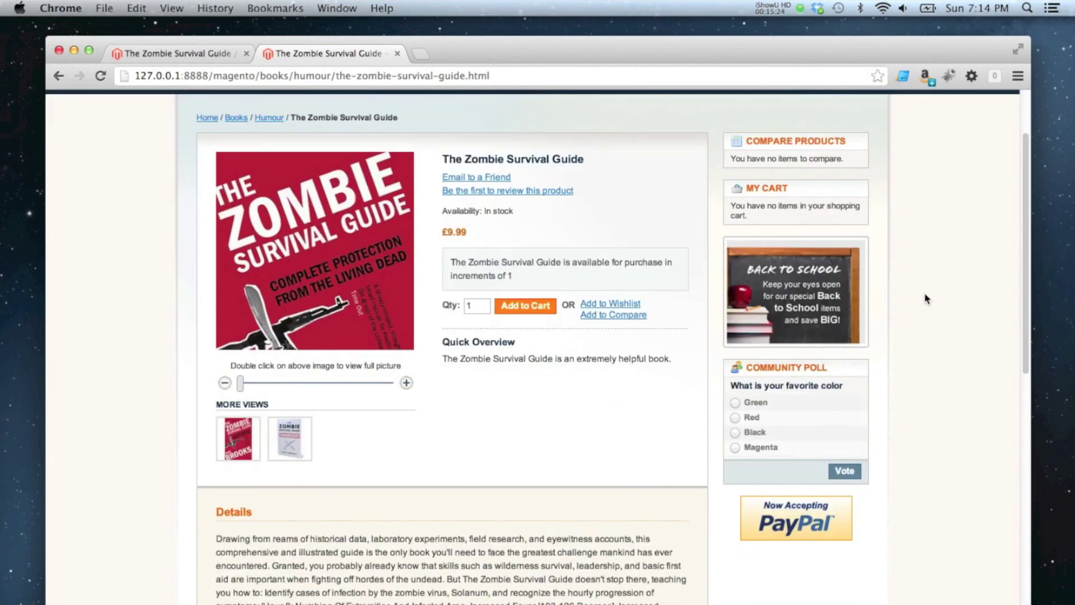
pyautogui.scroll(-10, 927, 299)
pyautogui.scroll(8, 927, 298)
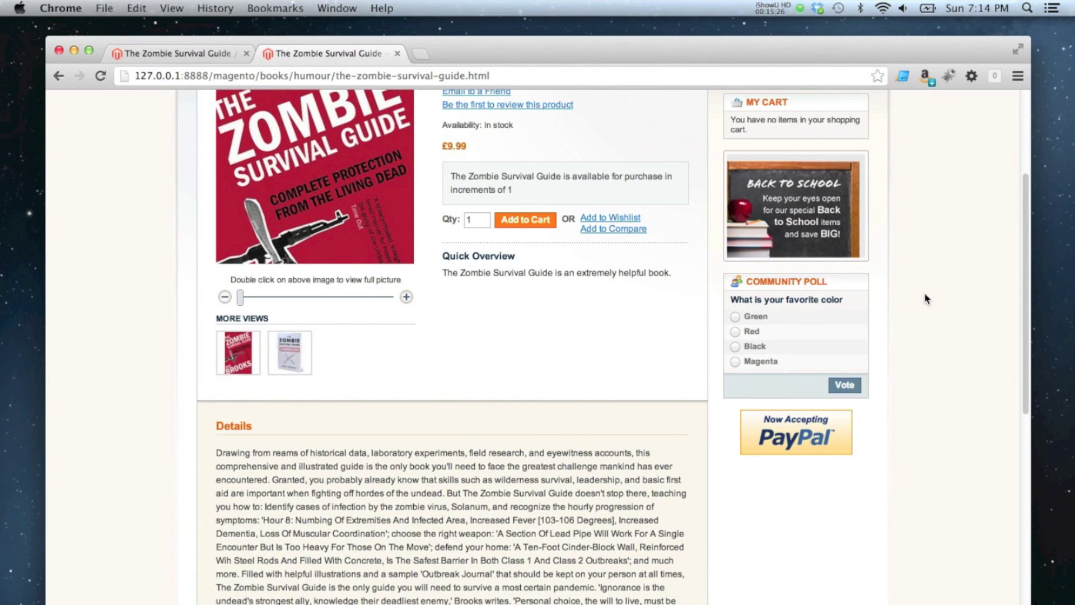
pyautogui.scroll(4, 927, 298)
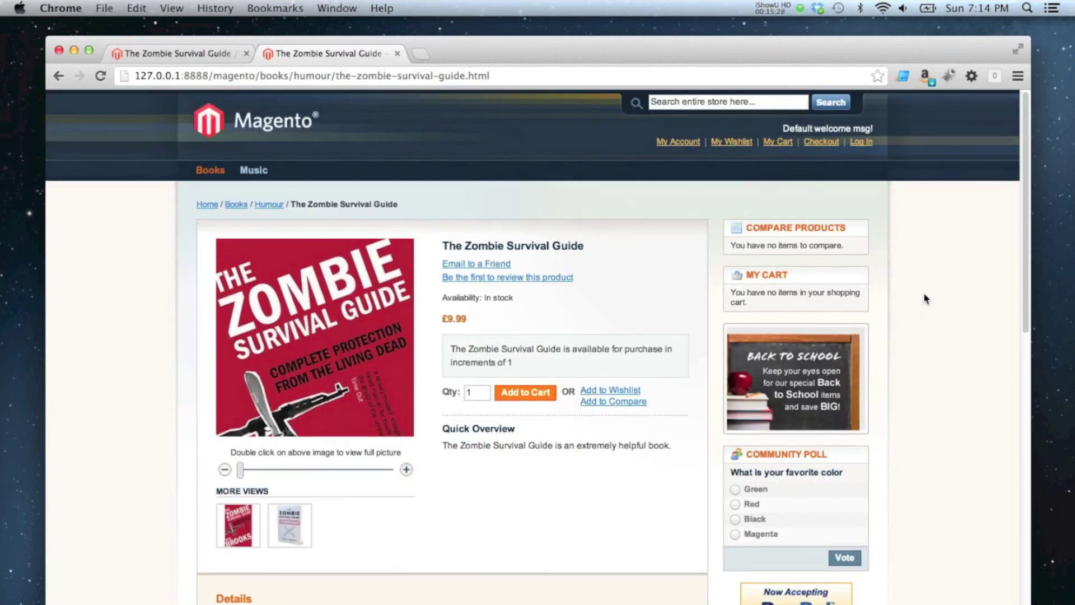